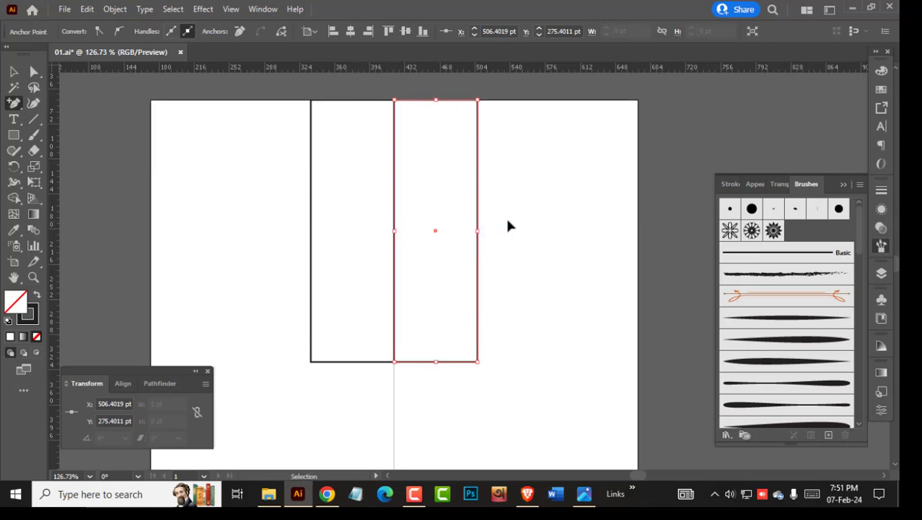
Step: With the Curvature tool, bend the upper part of the rectangle's right edge into an outward bulge and pull the middle anchor out
ctrl+drag(508, 171, 466, 218)
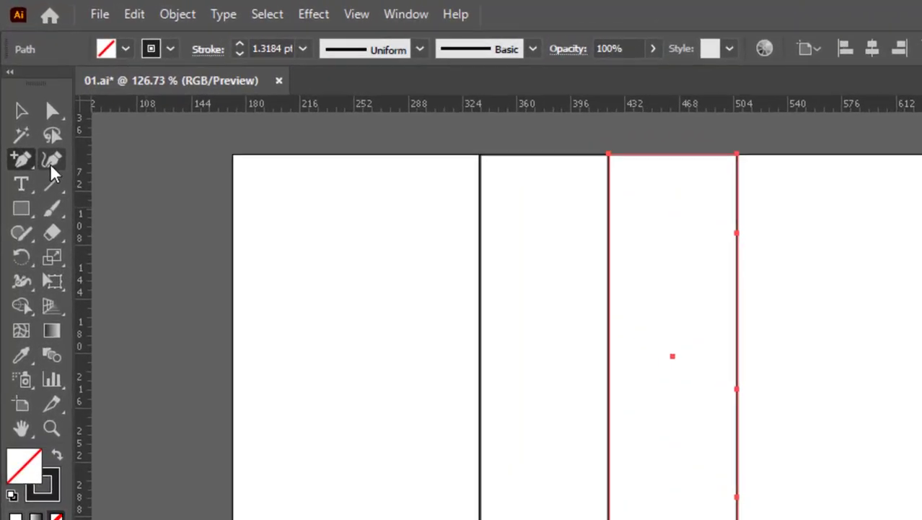
click(47, 147)
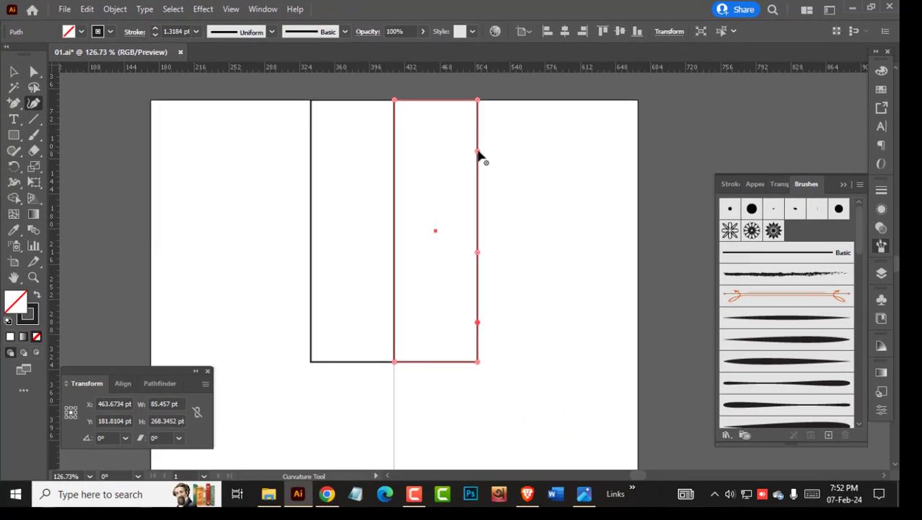
drag(478, 153, 487, 178)
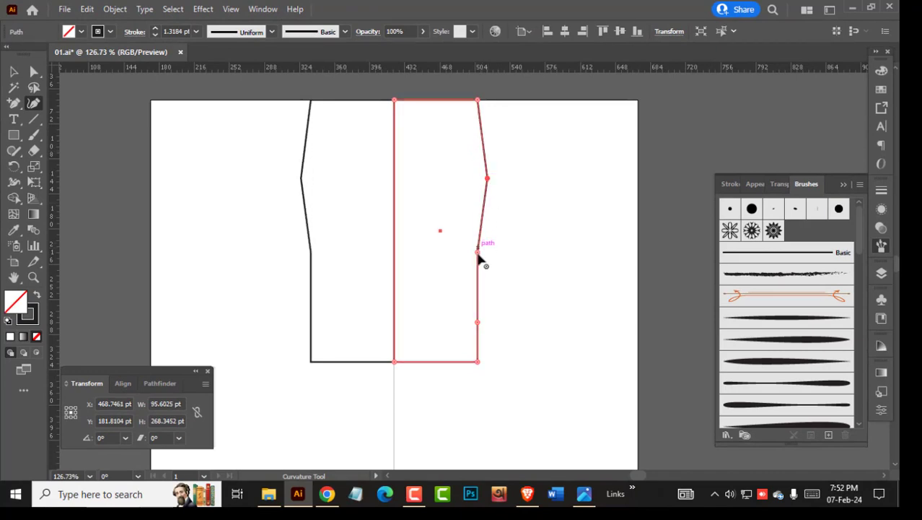
mouse_move(478, 252)
mouse_down()
mouse_move(499, 257)
mouse_move(488, 255)
mouse_up()
drag(482, 139, 496, 139)
Step: Draw the anchor below the bulge inward and curve the segment beneath it inward to form a waist
drag(489, 181, 470, 197)
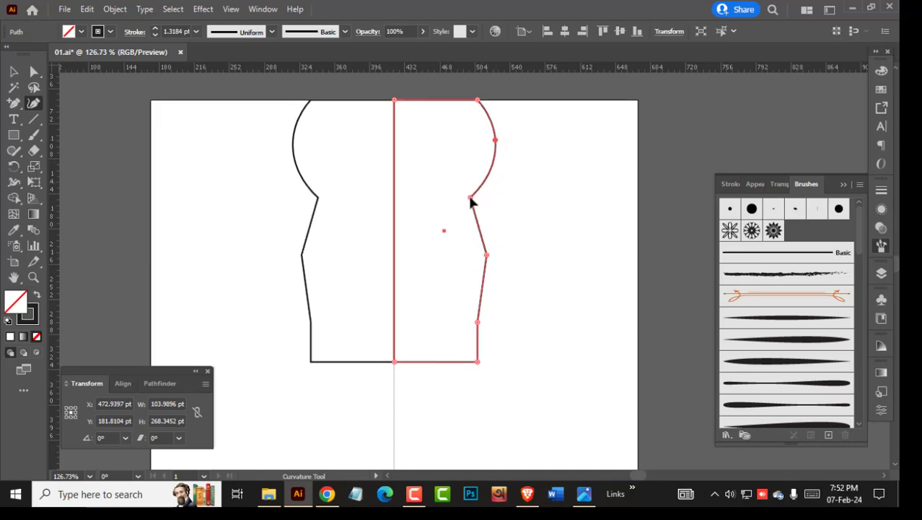
mouse_move(487, 254)
mouse_down()
mouse_move(457, 263)
mouse_move(479, 270)
mouse_up()
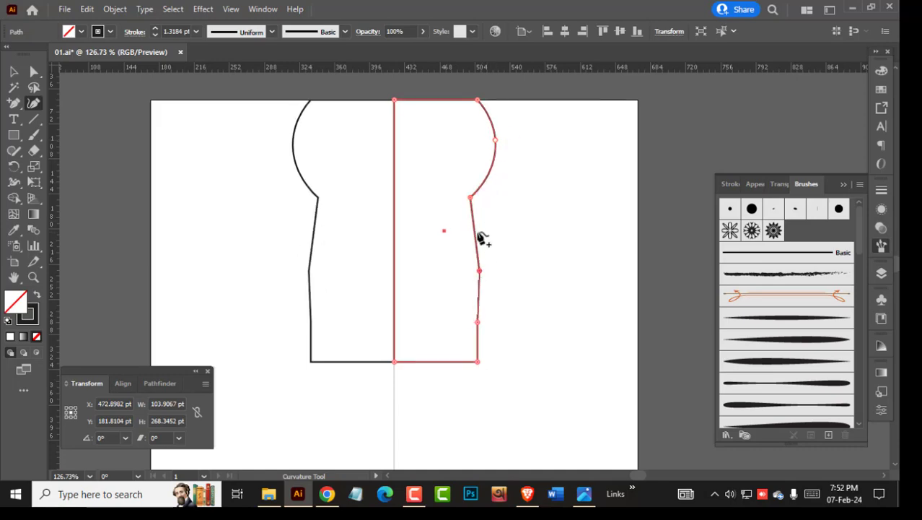
mouse_move(477, 234)
mouse_down()
mouse_move(487, 243)
mouse_move(482, 249)
mouse_move(464, 245)
mouse_up()
Step: Pull the lower right anchors onto the centre line so the mirrored shape ends in a point below its original base
drag(478, 322, 447, 322)
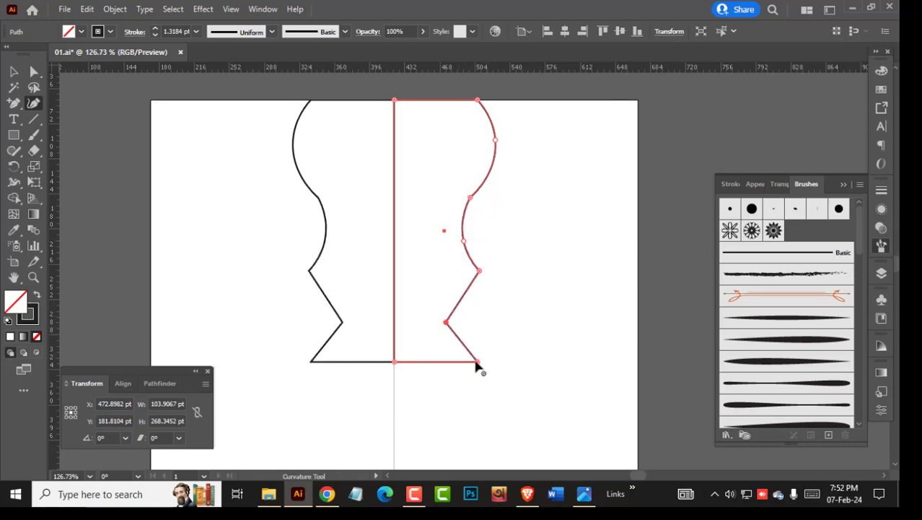
drag(476, 363, 394, 362)
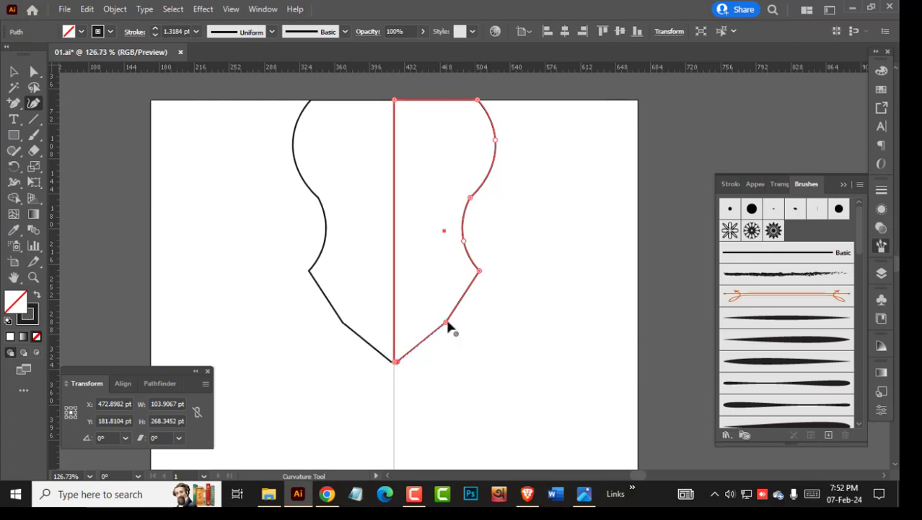
drag(441, 318, 395, 423)
drag(399, 363, 396, 363)
Step: Refine the side profile by lowering and deepening the waist, shifting the neck anchor inward and flattening the upper bulge
mouse_move(463, 243)
mouse_down()
mouse_move(461, 259)
mouse_move(455, 238)
mouse_up()
drag(480, 272, 468, 303)
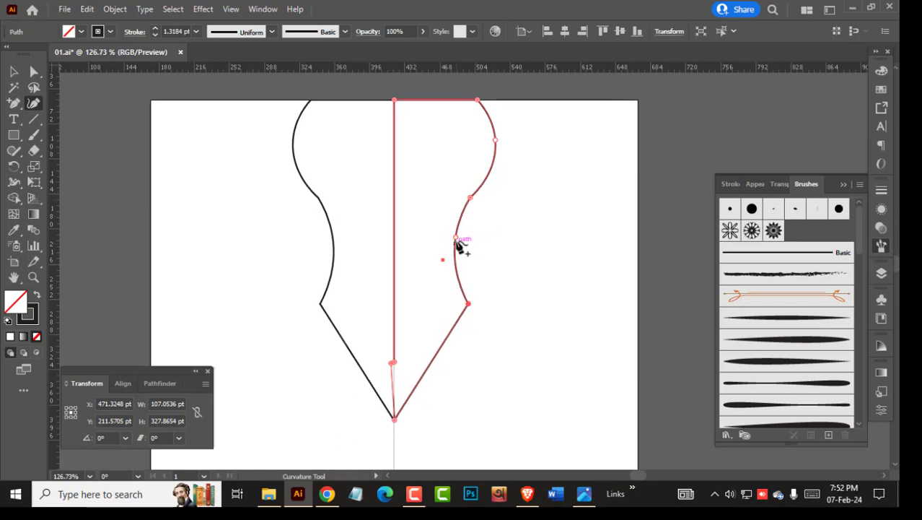
drag(455, 239, 451, 256)
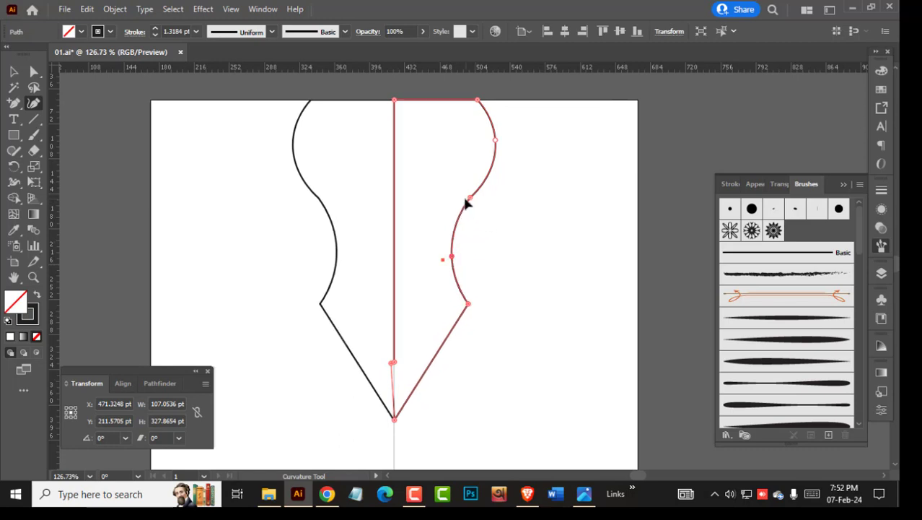
drag(468, 199, 457, 204)
mouse_move(495, 140)
mouse_down()
mouse_move(465, 144)
mouse_move(478, 147)
mouse_up()
Step: Try moving the neck anchor farther inward and the lower side corner downward
drag(457, 205, 449, 203)
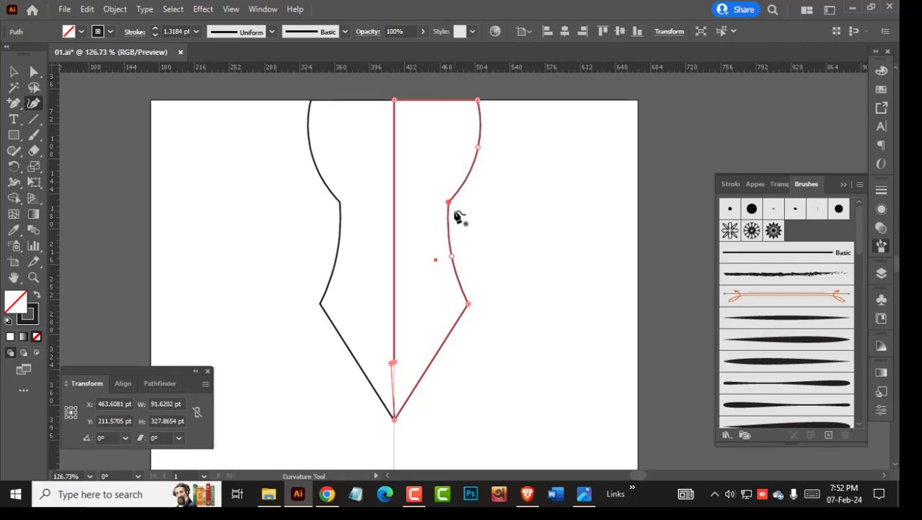
key(ctrl+z)
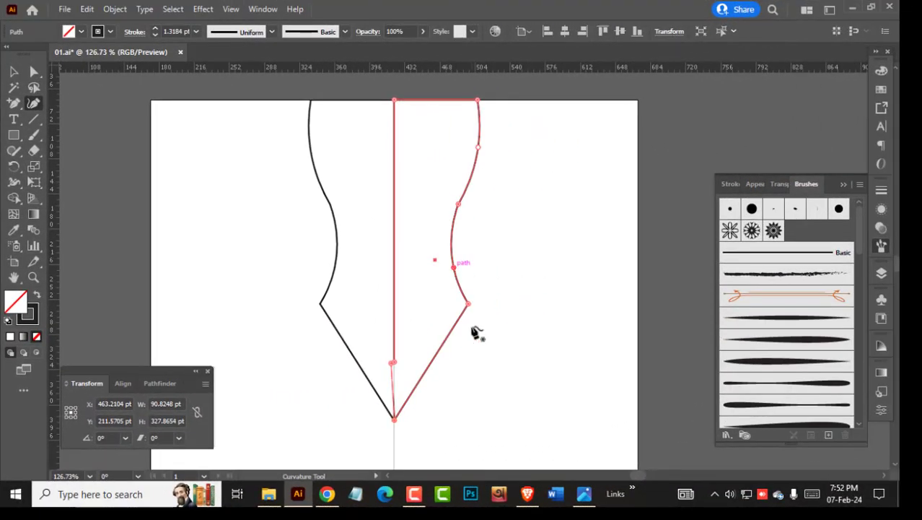
mouse_move(469, 304)
mouse_down()
mouse_move(466, 329)
mouse_move(469, 319)
mouse_up()
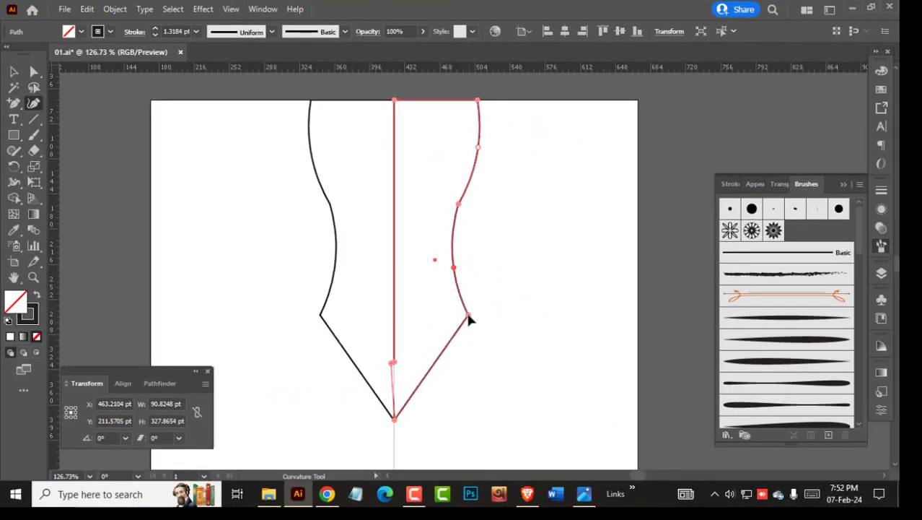
key(ctrl+z)
ctrl+click(499, 248)
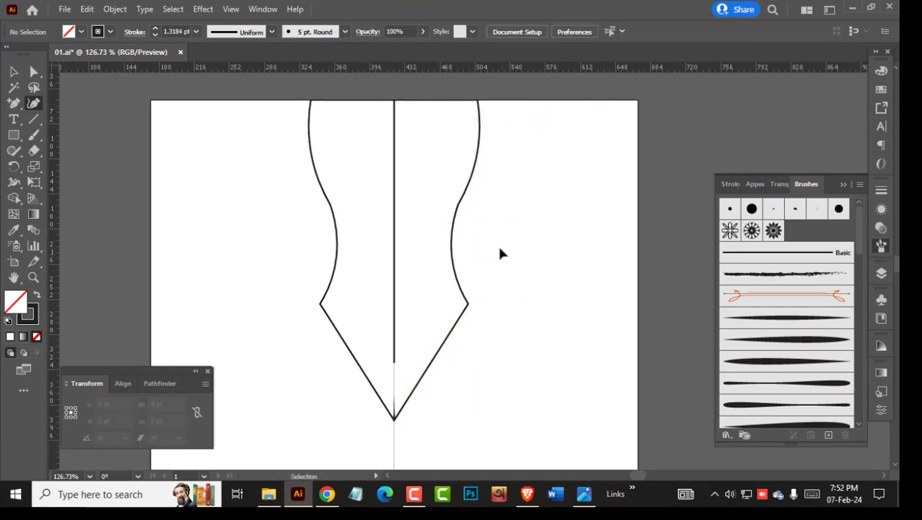
Step: Round the lower side corner and the neck corner of the half path with their live corner controls
key(v)
click(461, 207)
key(a)
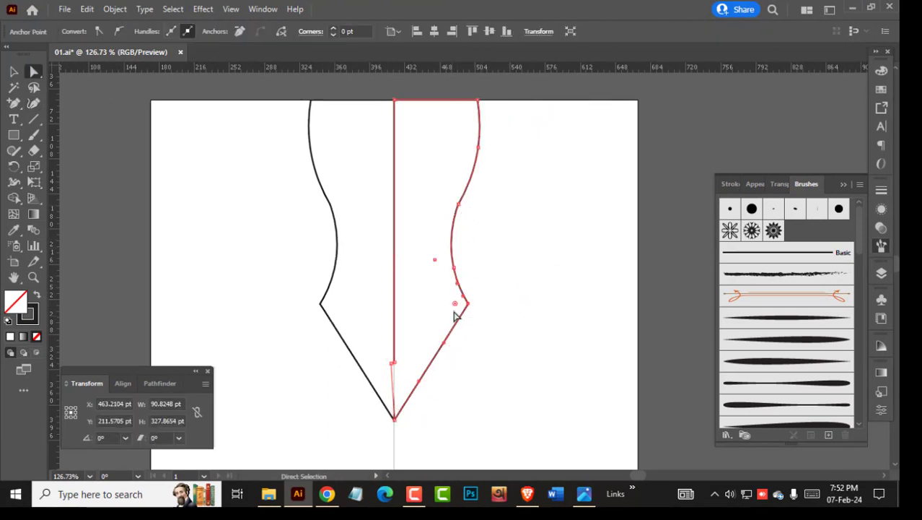
drag(455, 304, 443, 304)
click(494, 233)
click(458, 205)
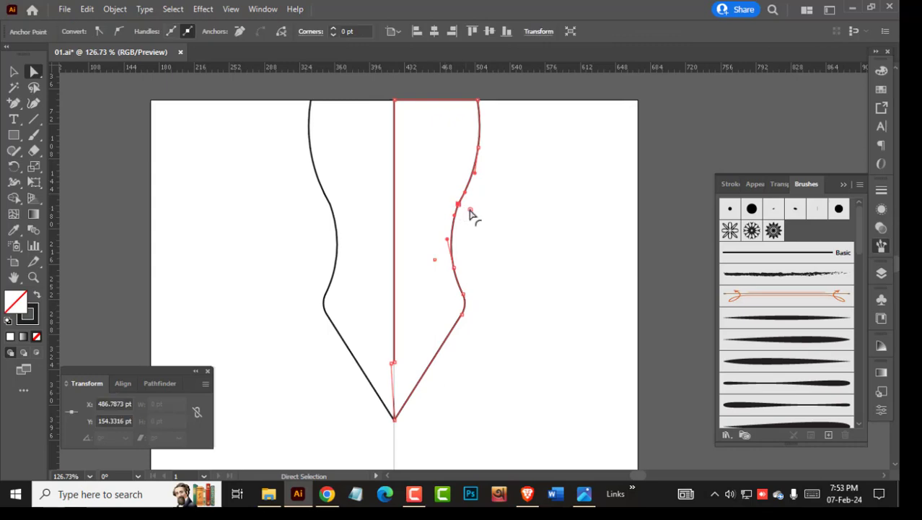
drag(470, 210, 554, 240)
click(492, 225)
Step: Raise the two top anchors of the half path slightly above the artboard edge
click(480, 127)
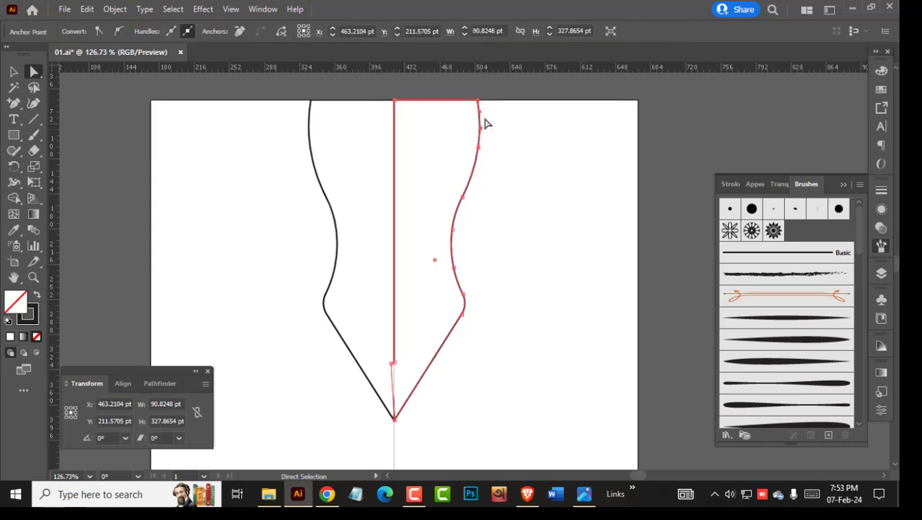
drag(478, 100, 478, 90)
drag(395, 101, 394, 89)
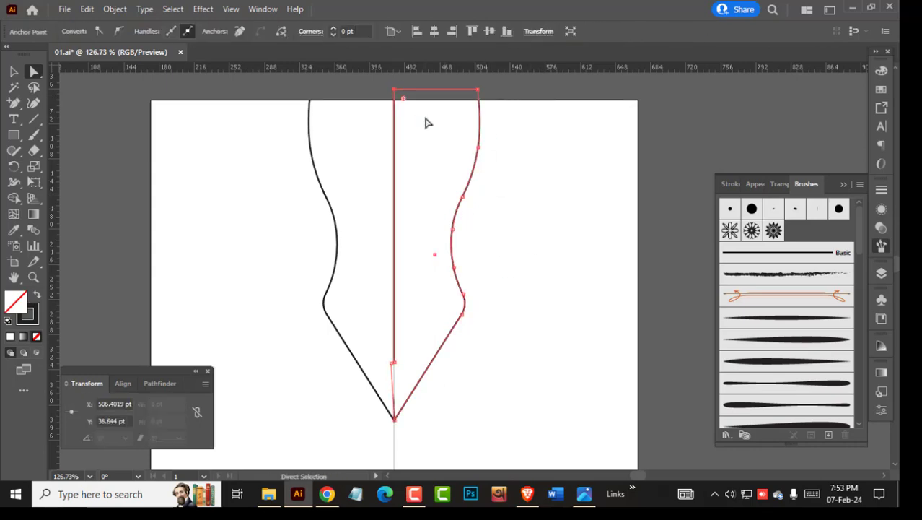
Step: Delete the half path's top edge and its vertical edge along the centre line
scroll(427, 121, up, 2)
click(448, 132)
key(Delete)
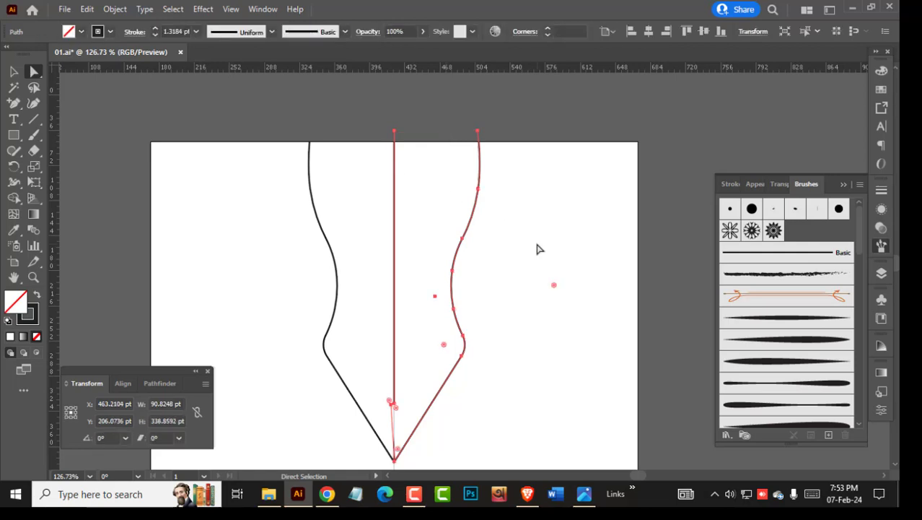
click(395, 132)
key(Delete)
Step: Delete the leftover anchors and short segments above the tip, leaving only the outer side of the half path
drag(426, 426, 451, 282)
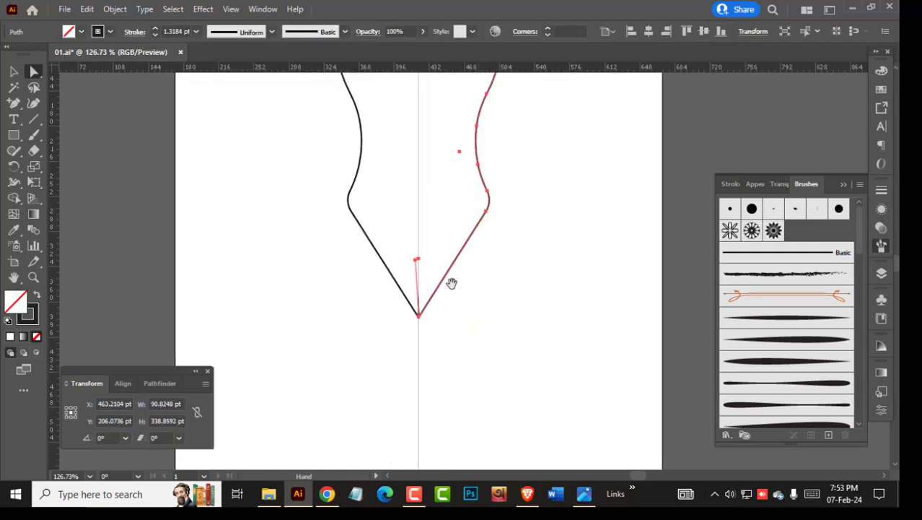
drag(404, 311, 494, 338)
click(494, 338)
click(426, 222)
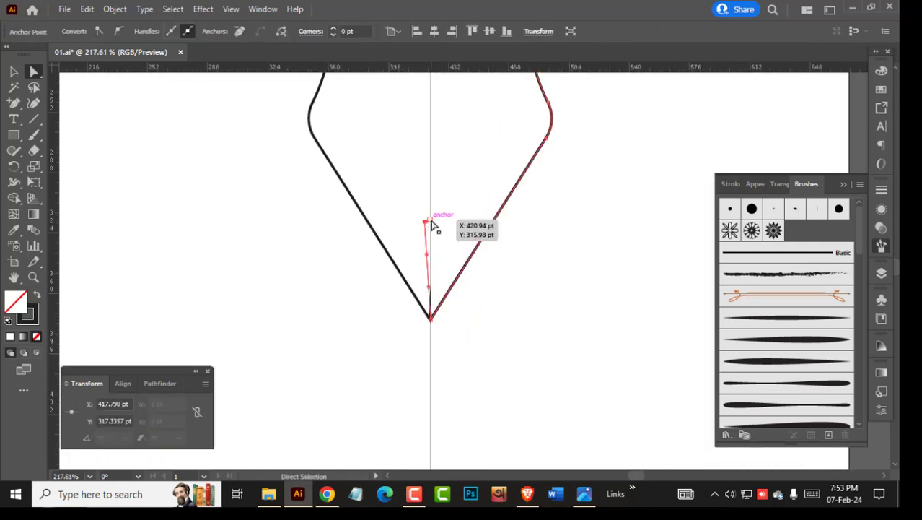
mouse_move(430, 218)
mouse_down()
mouse_move(410, 208)
mouse_move(426, 221)
mouse_up()
click(515, 325)
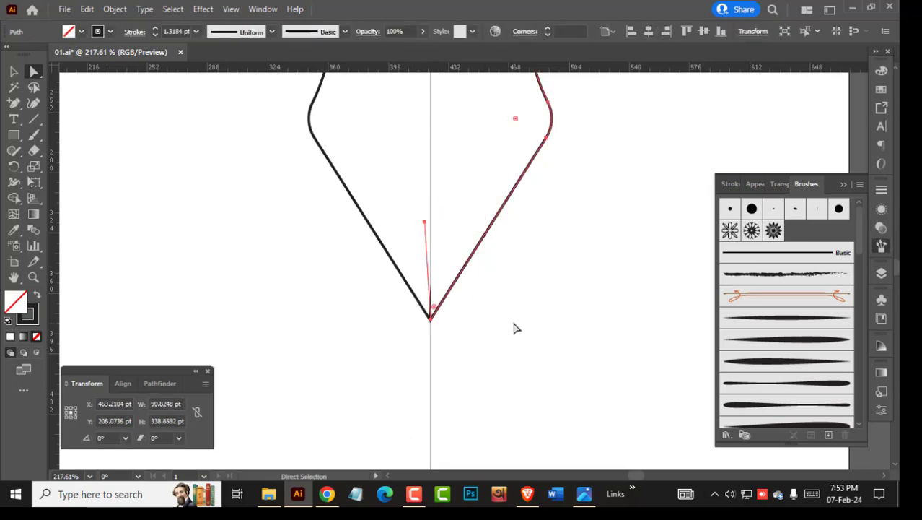
click(426, 223)
key(Delete)
Step: Extend the tip anchor just past the centre line and stretch the path above the artboard to about 360 pt tall
click(437, 328)
drag(431, 319, 418, 337)
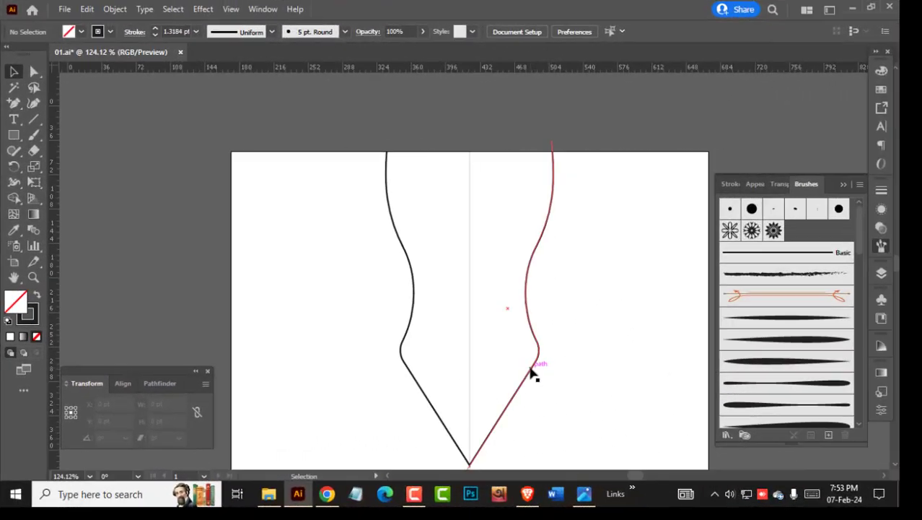
drag(532, 373, 531, 381)
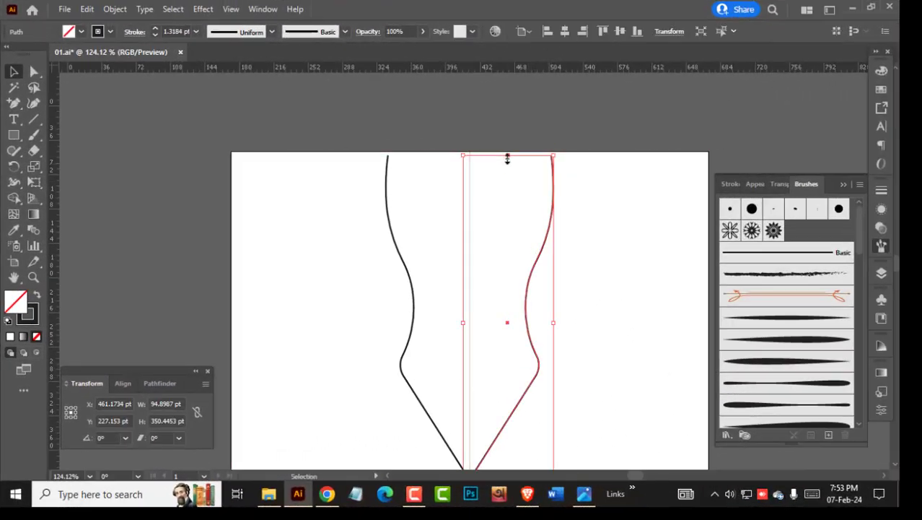
click(582, 299)
Step: Apply the 15 pt. Round brush to the half path and set its stroke weight to 0.25 pt
scroll(545, 331, down, 2)
drag(460, 408, 292, 329)
drag(611, 231, 497, 273)
scroll(389, 313, down, 4)
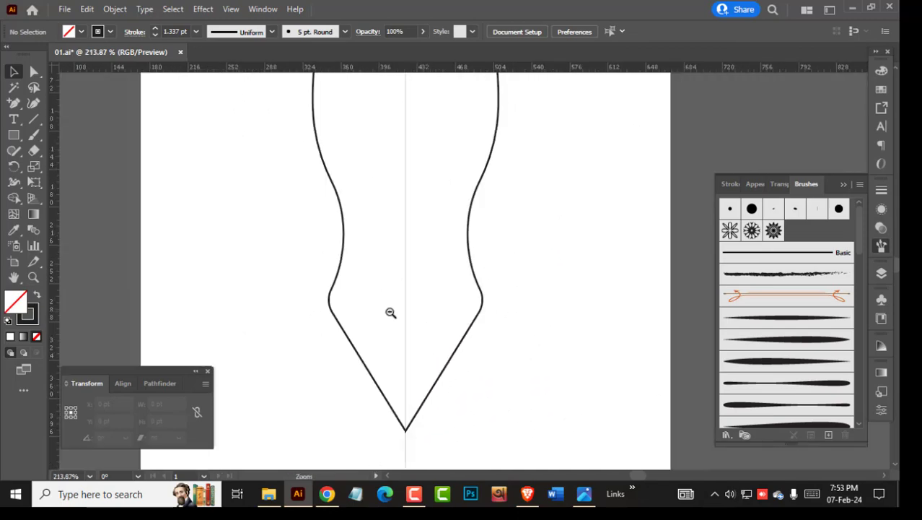
click(494, 200)
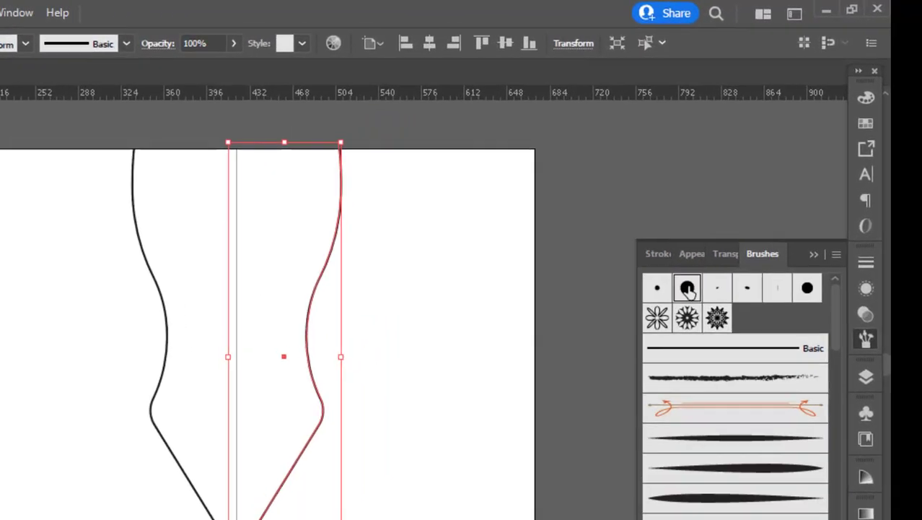
click(687, 289)
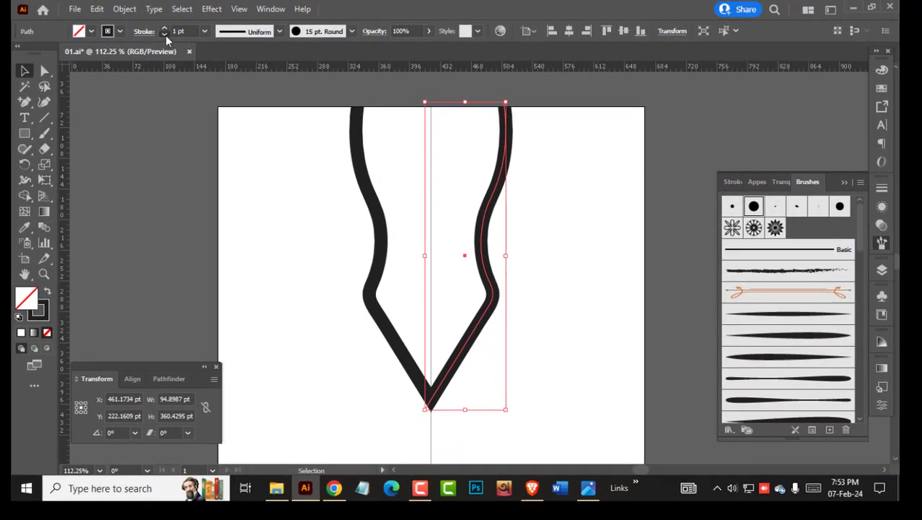
click(165, 35)
click(166, 34)
click(165, 35)
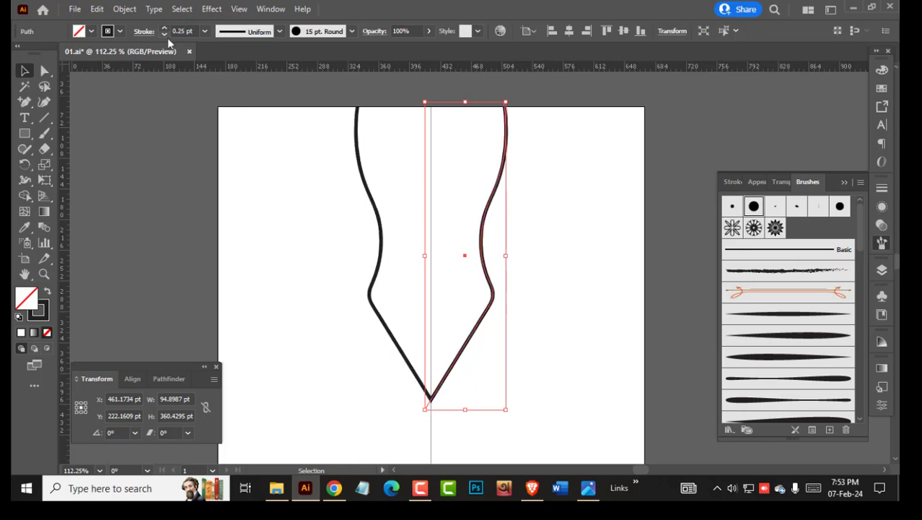
Step: Set the half path's stroke weight to 1.1 pt and widen the path slightly
click(539, 261)
key(ctrl+space)
drag(454, 208, 507, 248)
drag(507, 326, 533, 331)
click(507, 332)
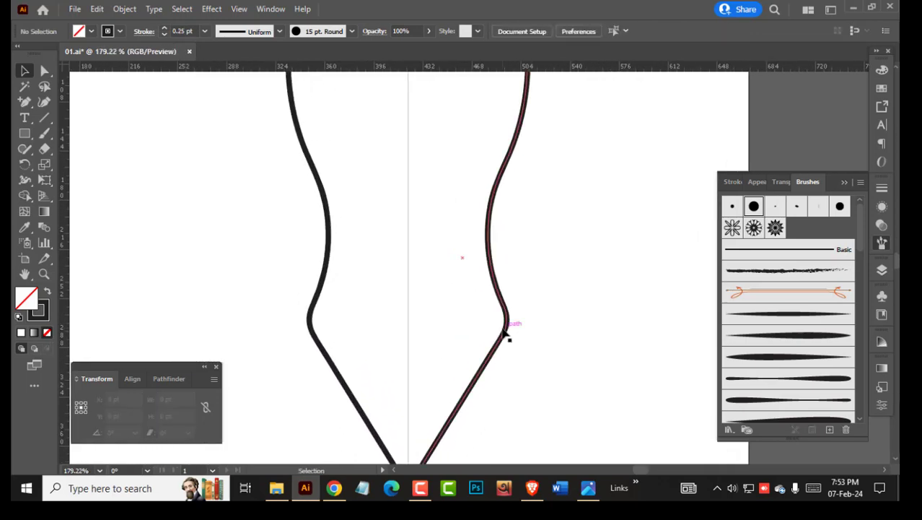
click(165, 29)
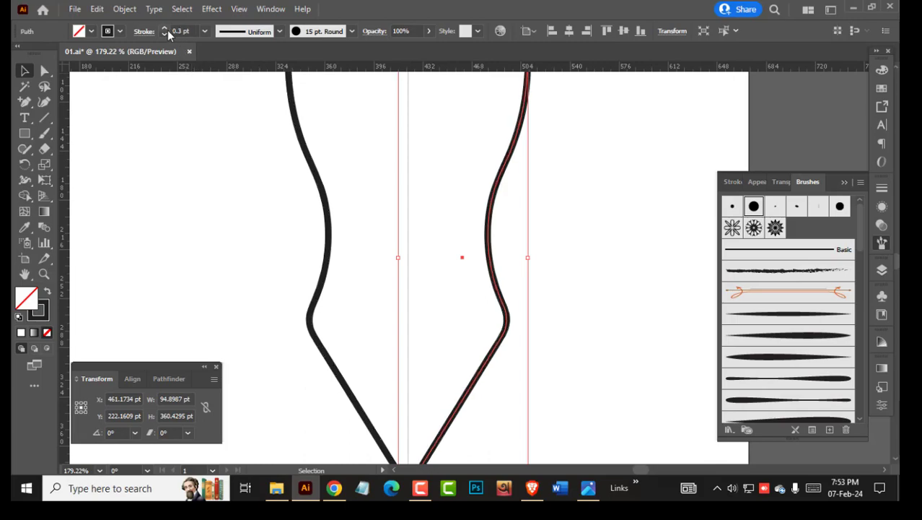
click(166, 29)
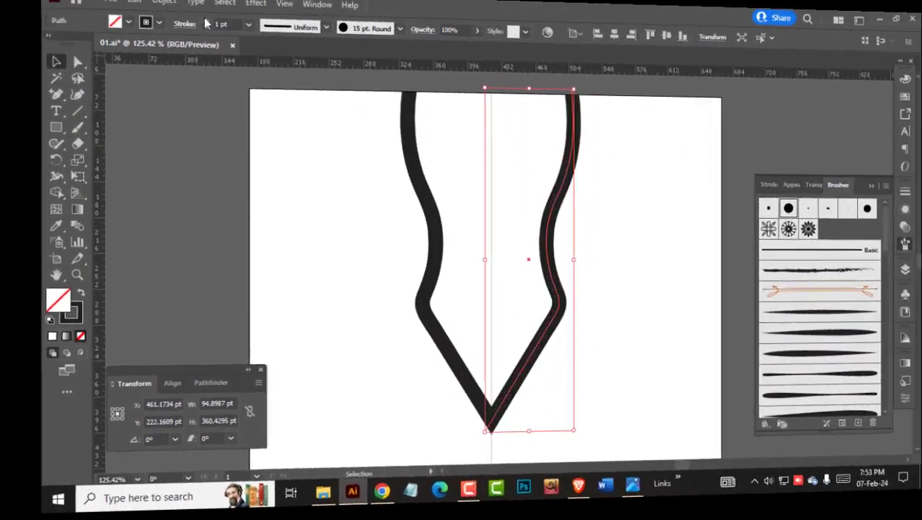
click(166, 33)
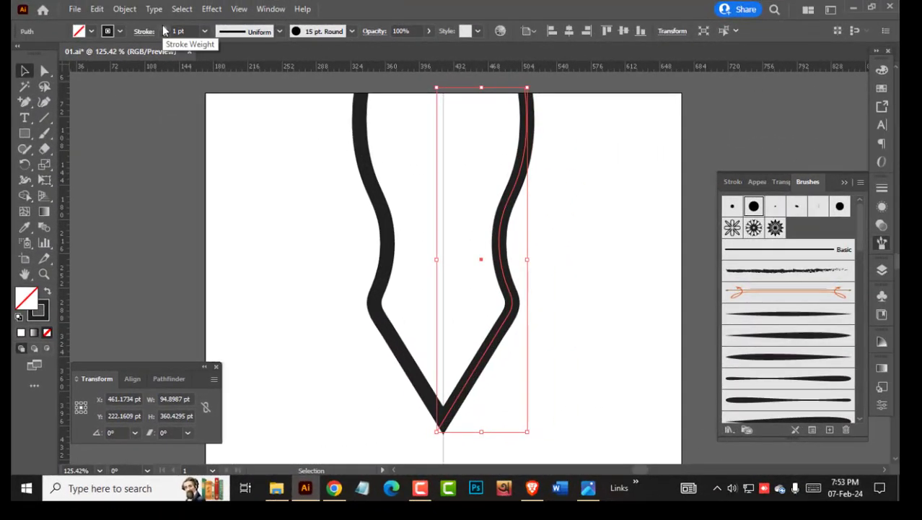
click(166, 29)
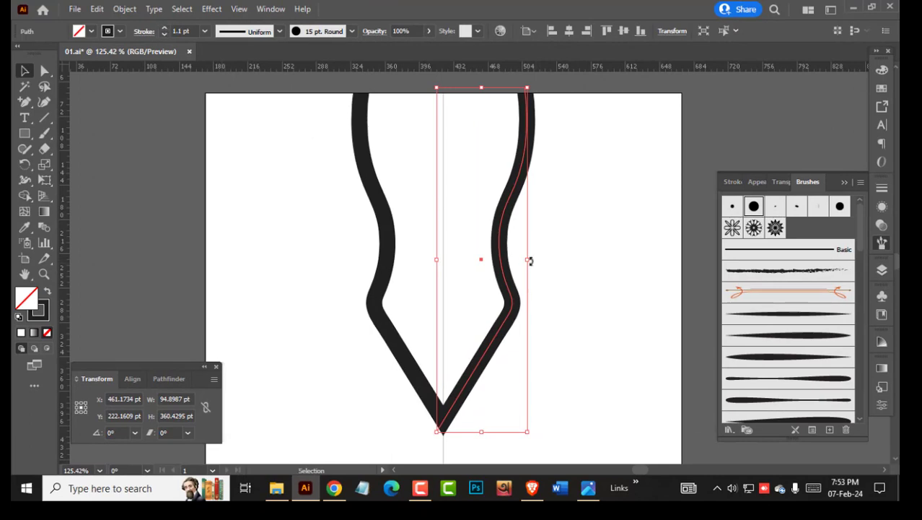
drag(530, 260, 533, 261)
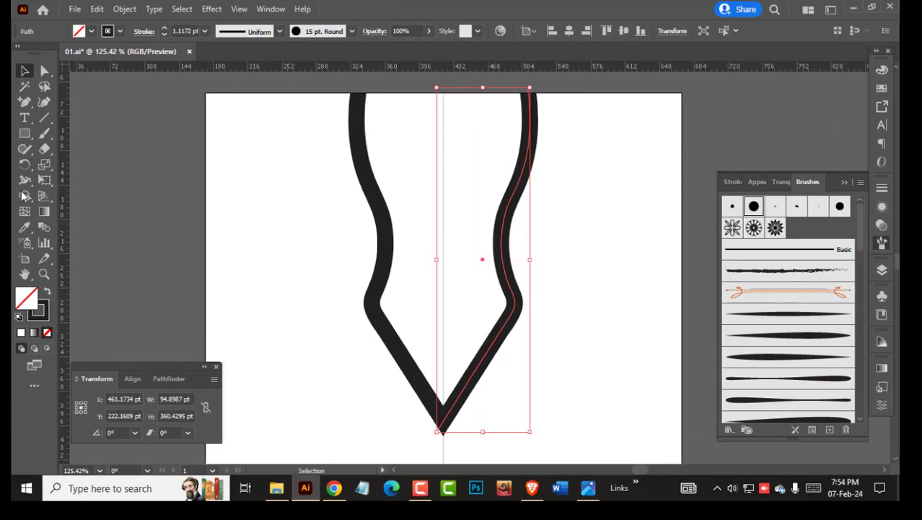
Step: With the Curvature tool, push the neck bend outward and the upper curve inward to make the side wavy, then deselect the path
click(44, 102)
drag(512, 195, 532, 190)
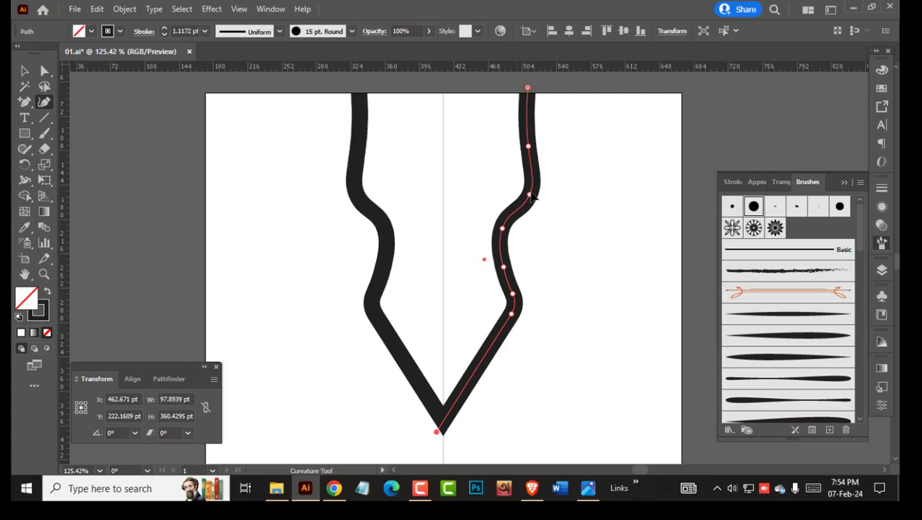
mouse_move(529, 148)
mouse_down()
mouse_move(516, 149)
mouse_move(536, 150)
mouse_move(520, 148)
mouse_up()
key(Escape)
key(v)
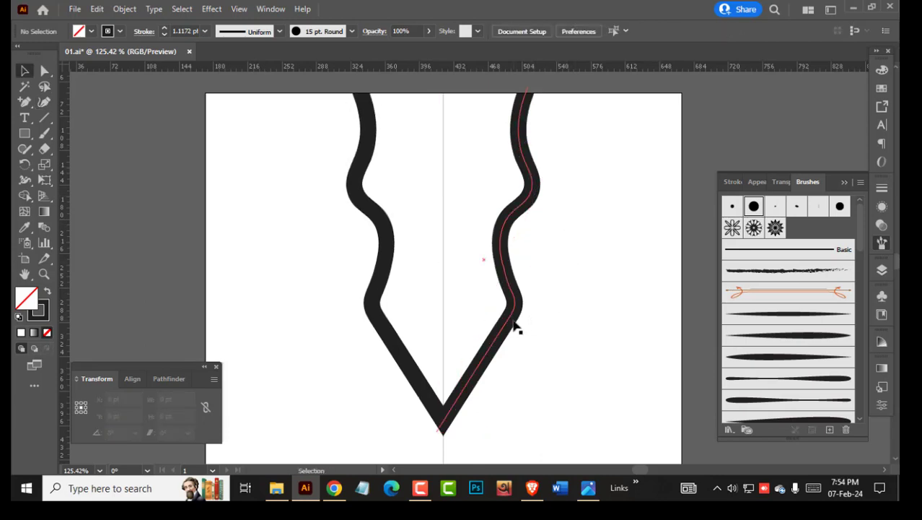
Step: Copy the thick black half path
click(515, 325)
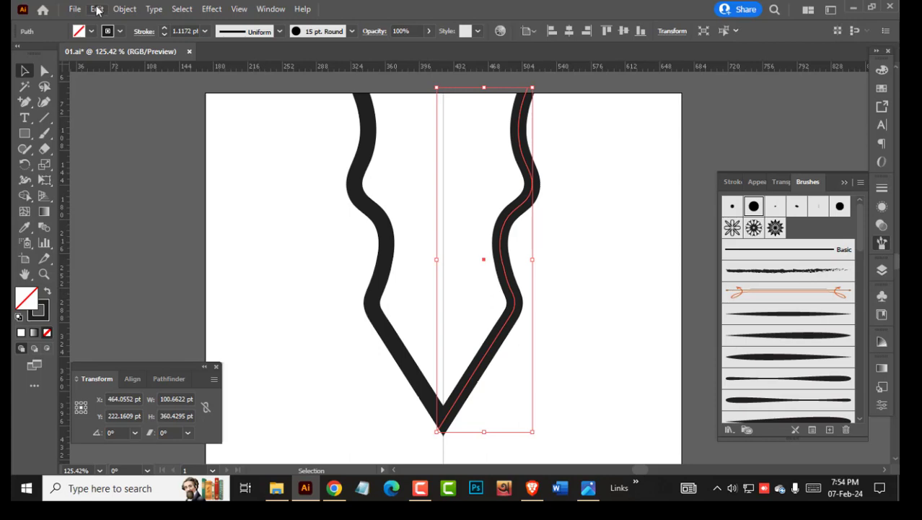
click(97, 10)
click(116, 67)
click(97, 8)
click(119, 82)
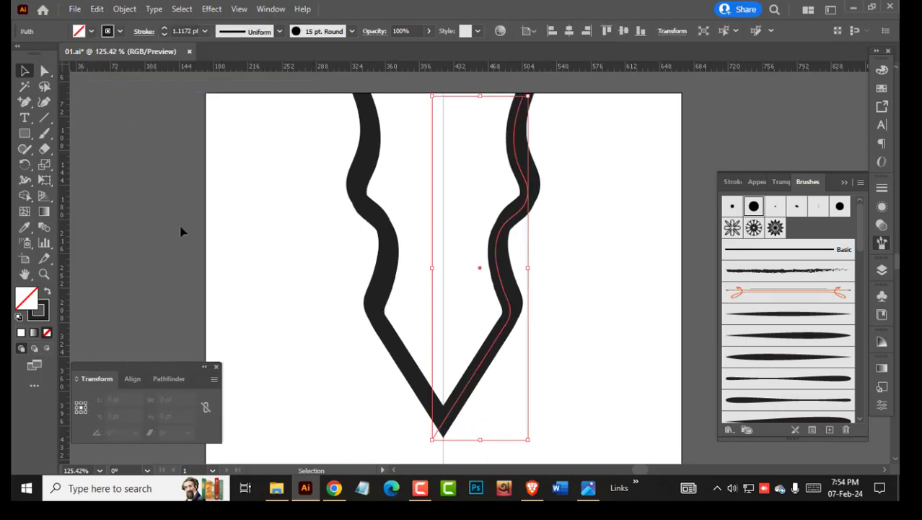
click(180, 195)
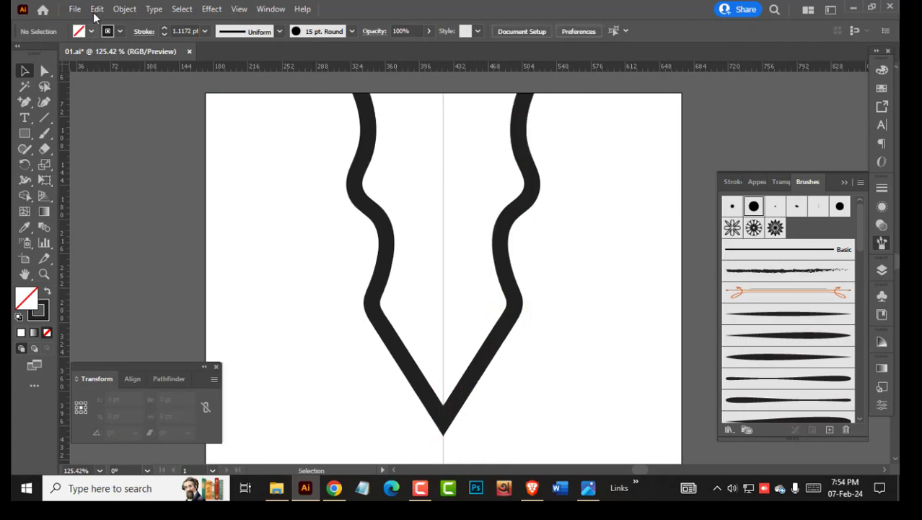
Step: Paste the copied half path in front of the original and give the duplicate a white stroke
click(96, 9)
click(132, 105)
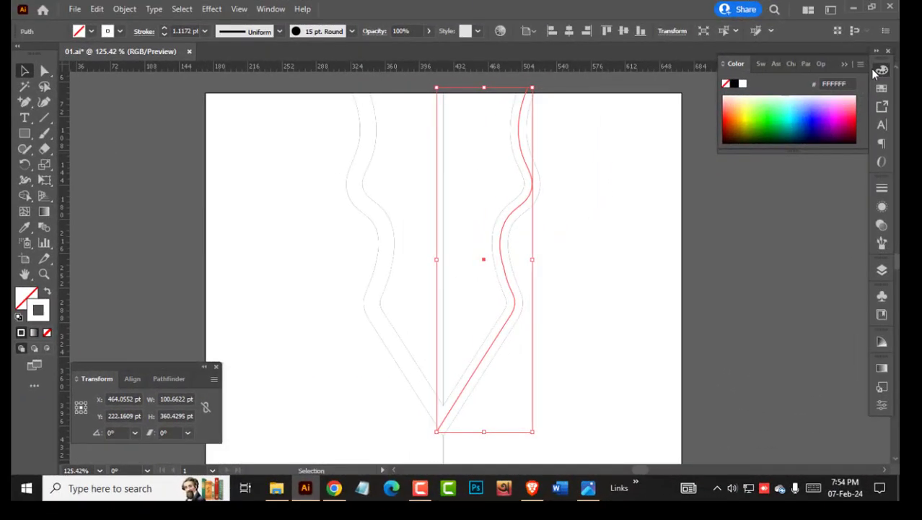
Step: Expand the colour controls to show the RGB sliders for the white duplicate
click(861, 64)
click(861, 65)
click(861, 64)
click(757, 128)
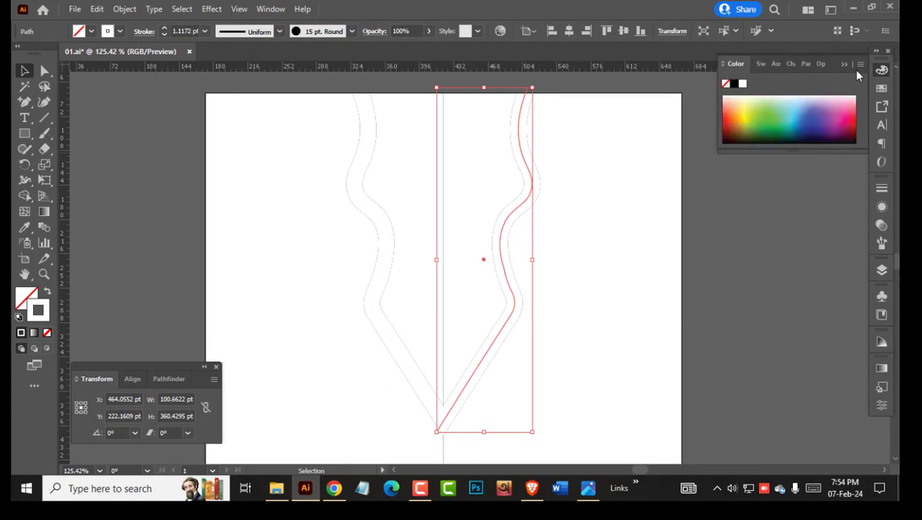
click(860, 65)
click(756, 98)
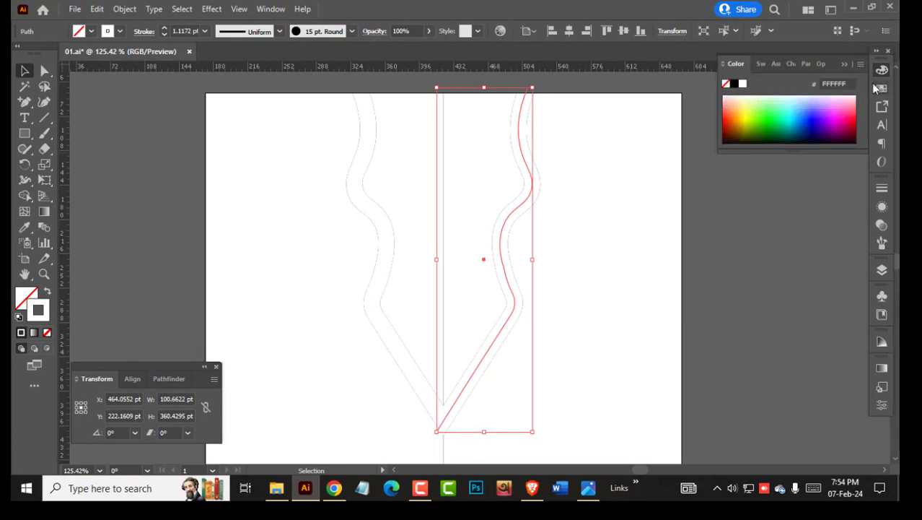
click(725, 68)
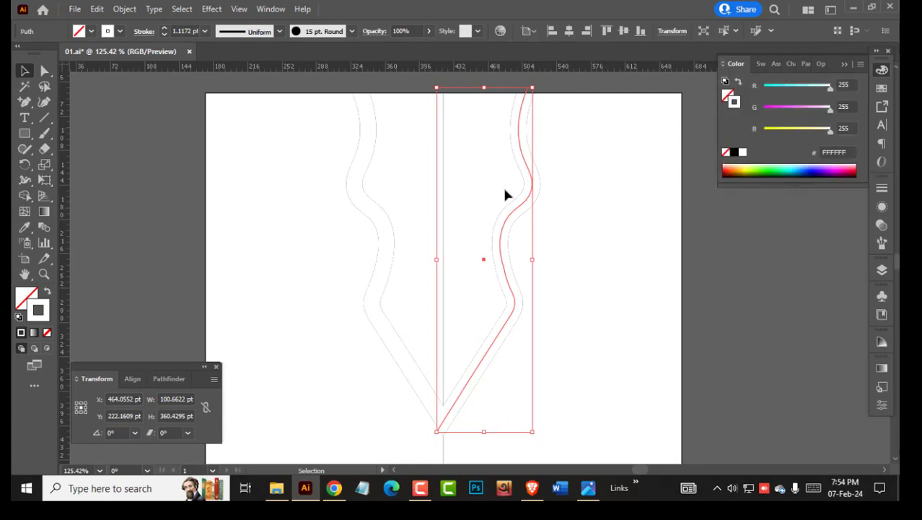
Step: Set the white duplicate's stroke weight to 0.8 pt and deselect it
key(a)
click(165, 35)
click(164, 35)
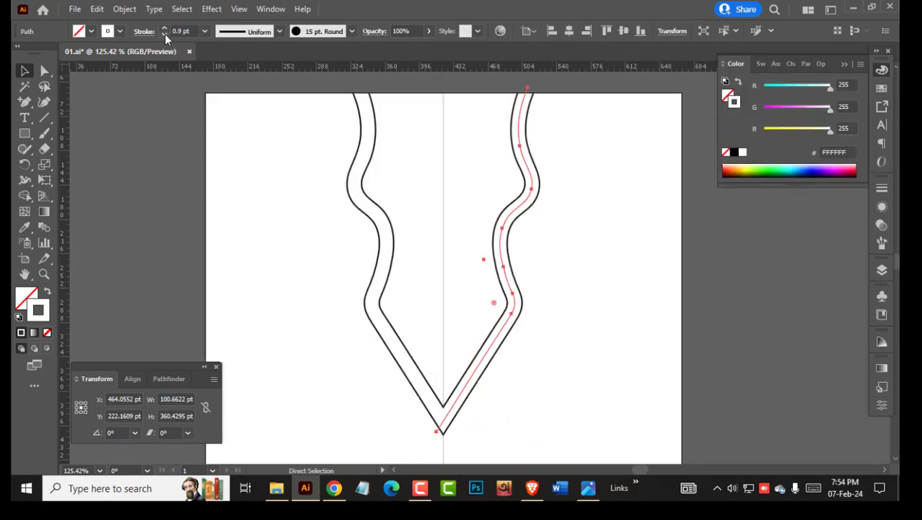
click(165, 35)
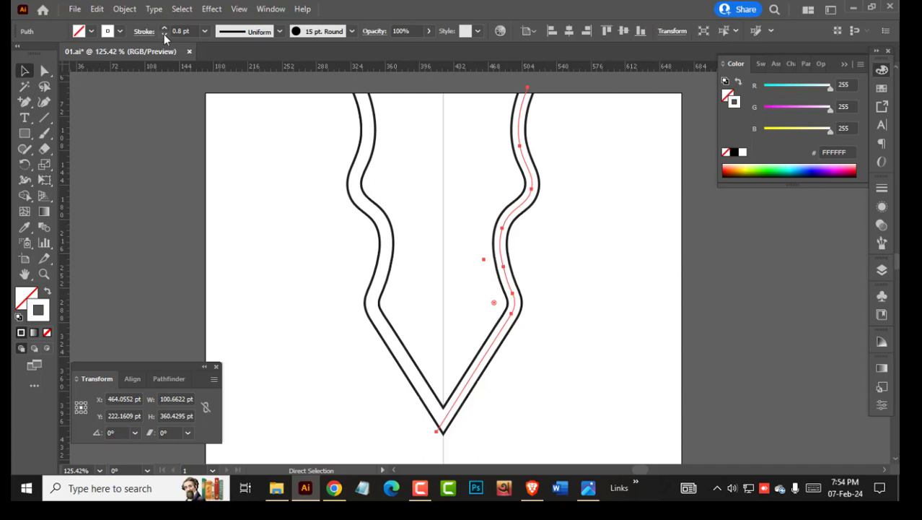
click(164, 35)
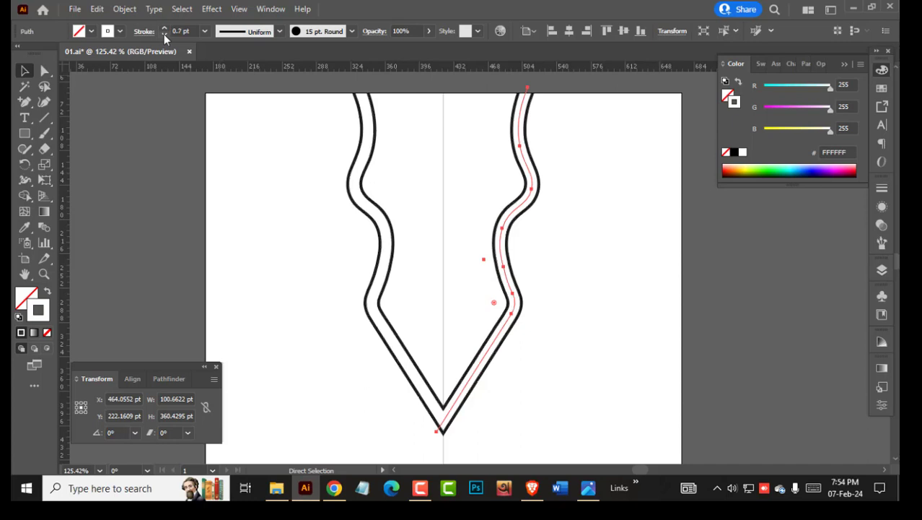
click(165, 28)
key(v)
click(586, 331)
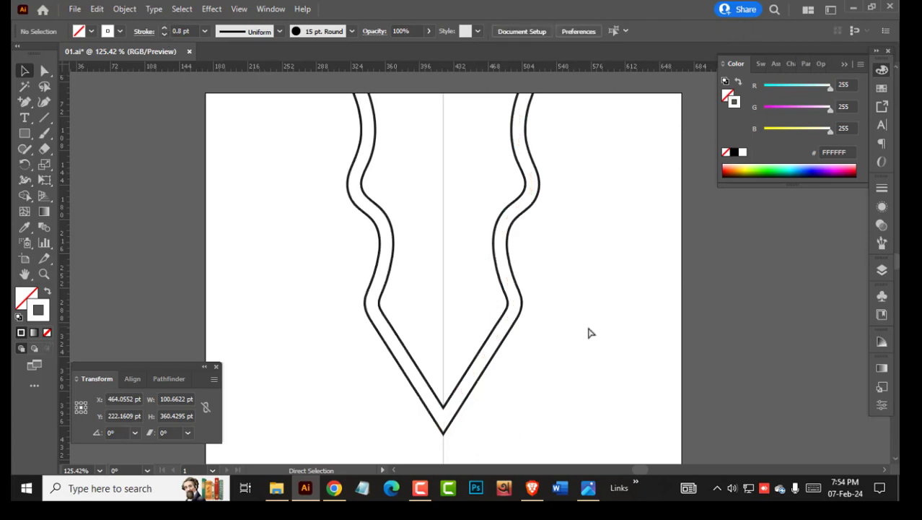
Step: Copy the white half path and paste the duplicate in front of it
click(503, 345)
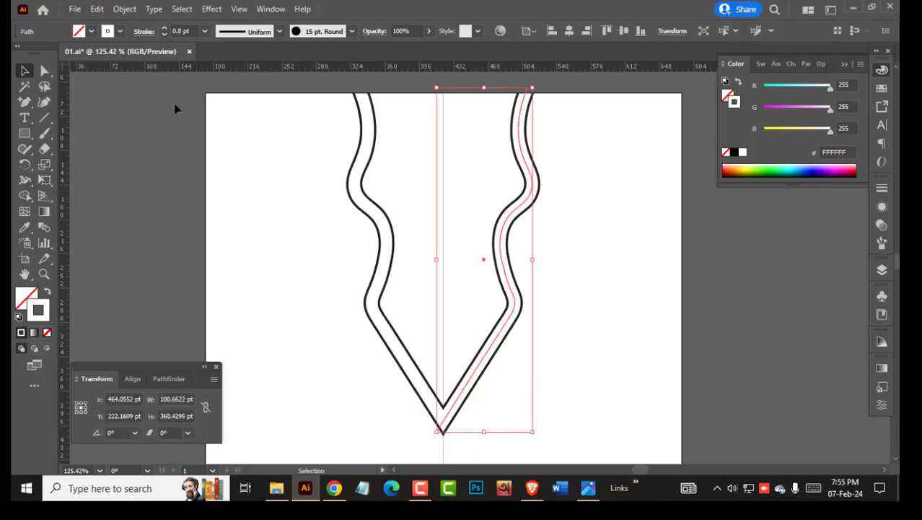
click(97, 9)
click(117, 70)
click(613, 246)
click(97, 9)
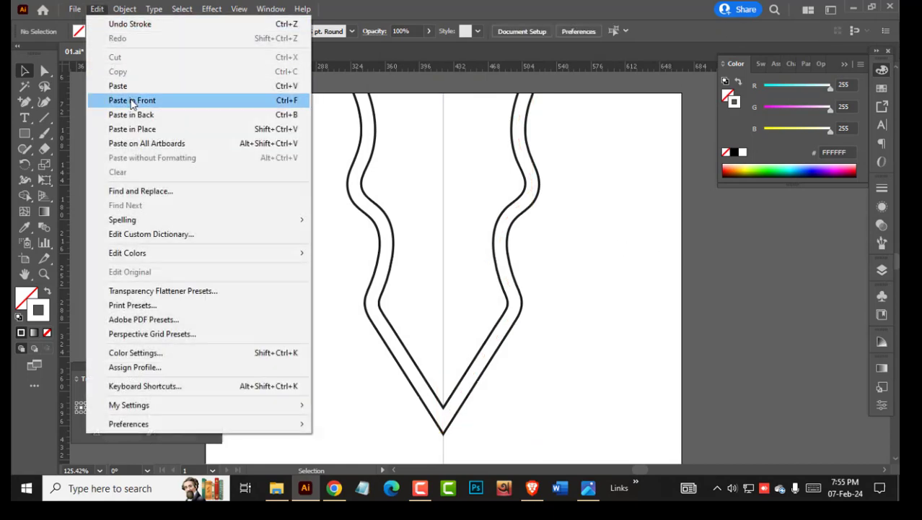
click(132, 101)
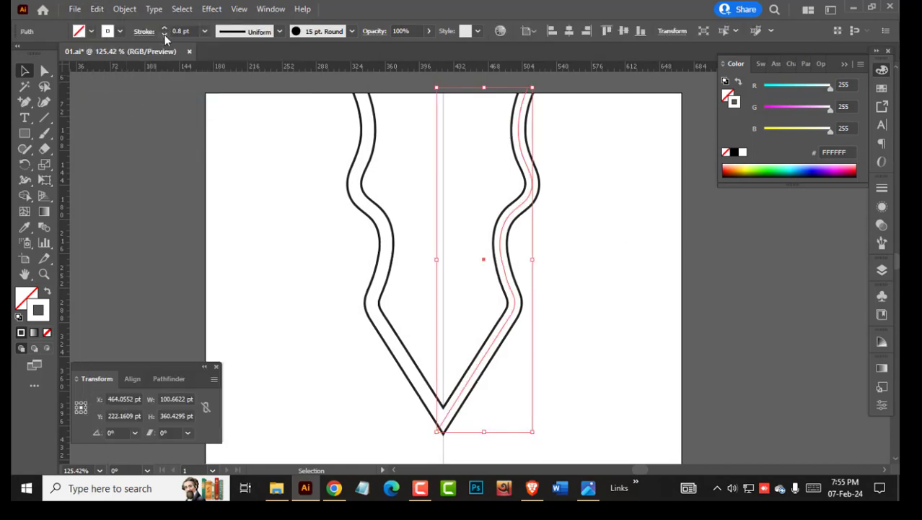
Step: Colour the front duplicate's stroke black (000000) and reduce its weight to 0.3 pt
key(a)
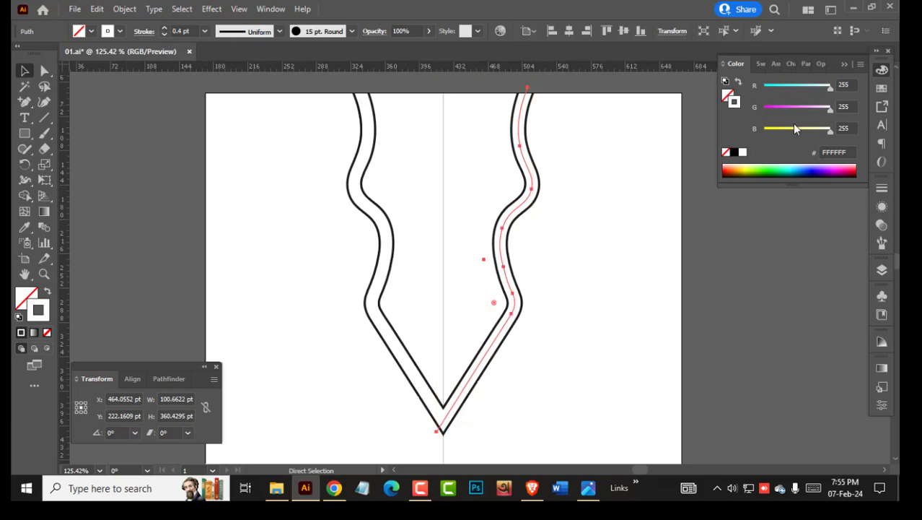
click(734, 152)
scroll(524, 315, up, 2)
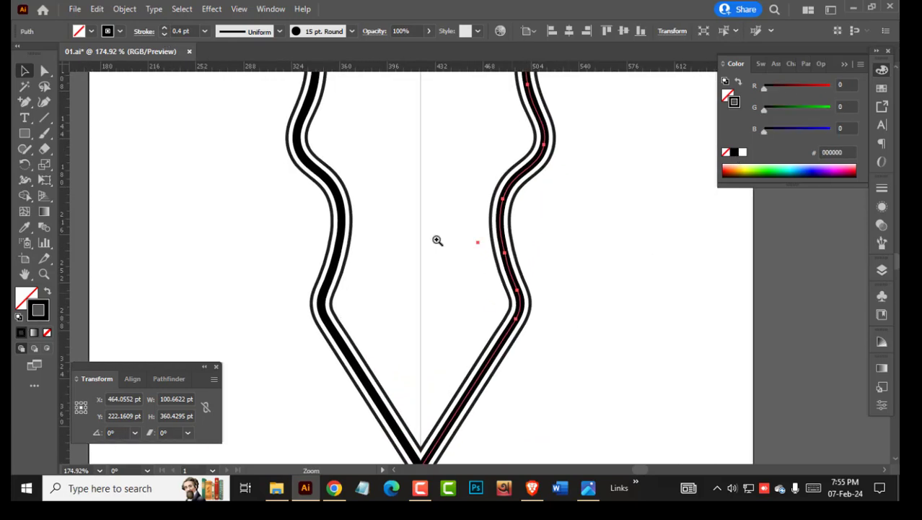
click(165, 35)
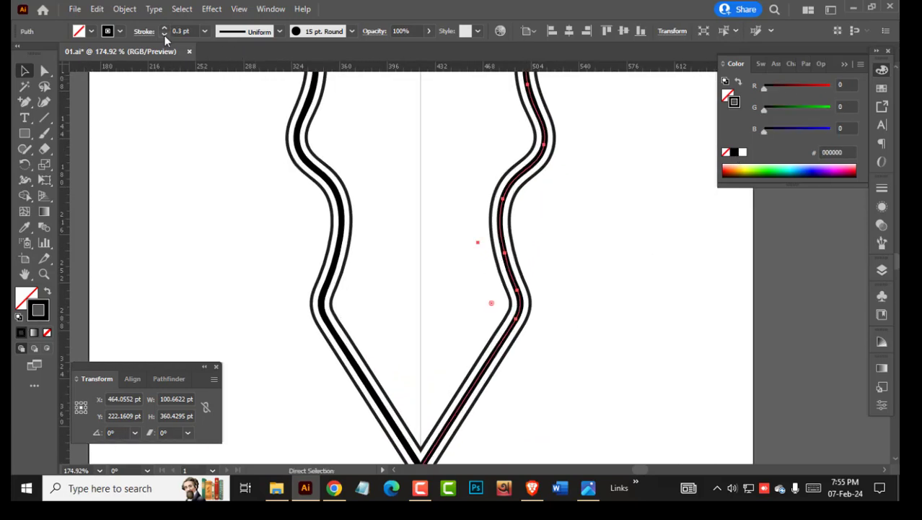
Step: Apply a tapered art brush with pointed ends to the thin black centre path
key(v)
click(882, 243)
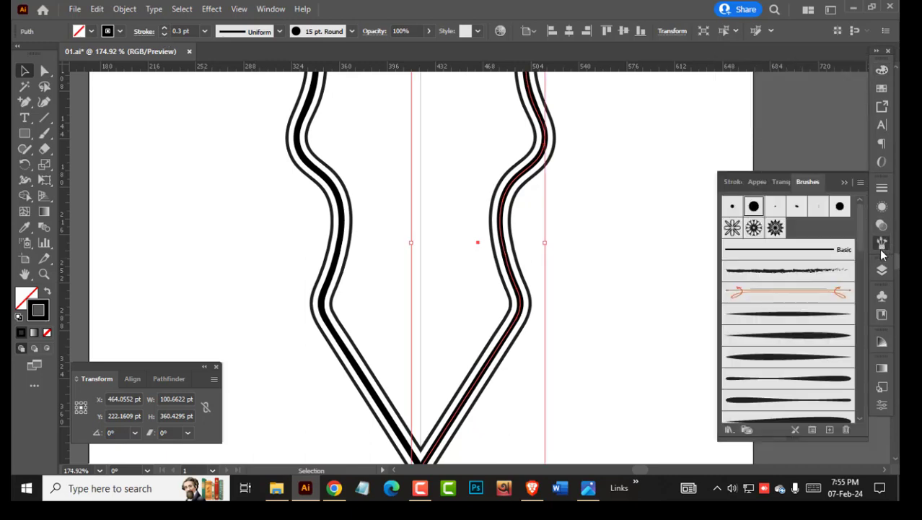
click(805, 318)
Step: Make the centre path a dashed line with a 12 pt dash and an 8 pt gap, then deselect it
click(882, 188)
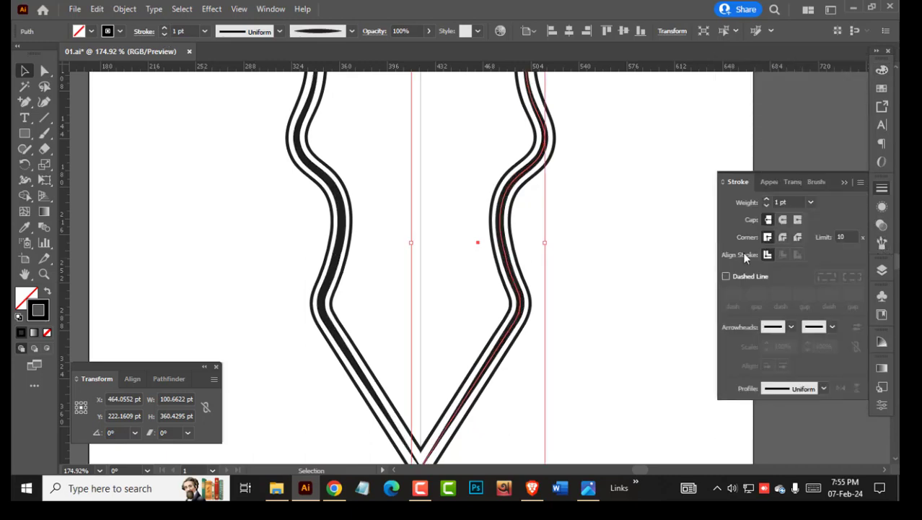
click(726, 276)
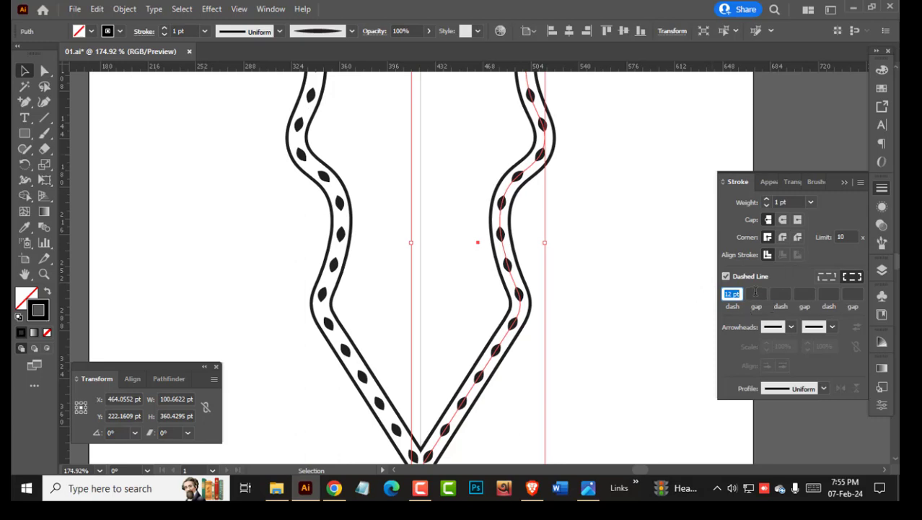
click(755, 292)
text(8)
key(Return)
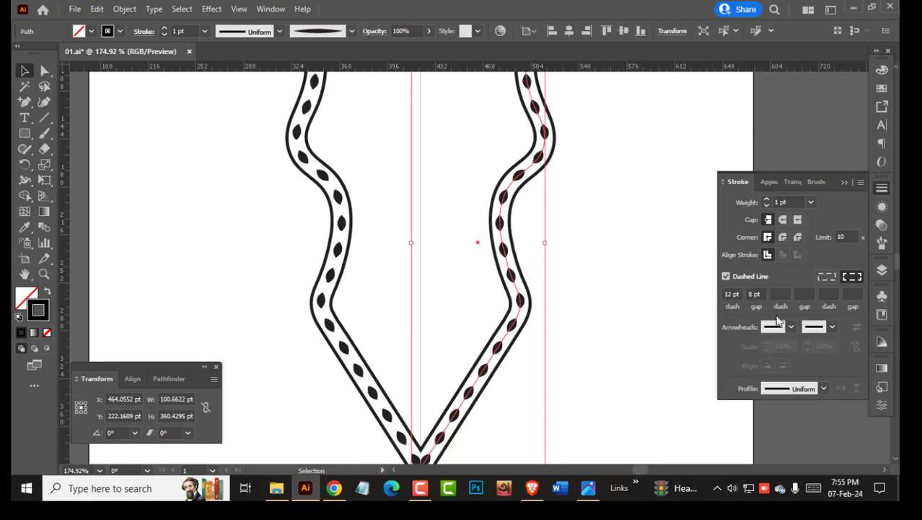
click(638, 297)
Step: Select the dashed leaf path along the side band and hide it
drag(589, 278, 634, 329)
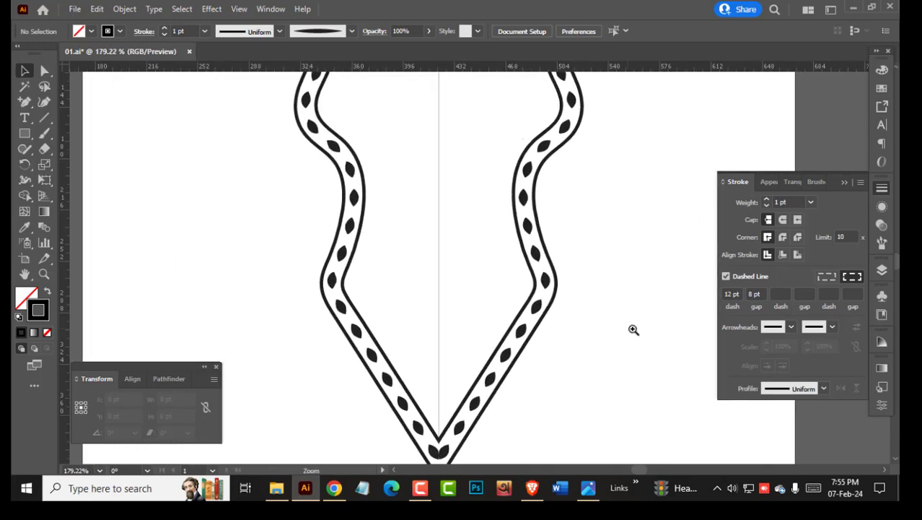
drag(550, 305, 476, 308)
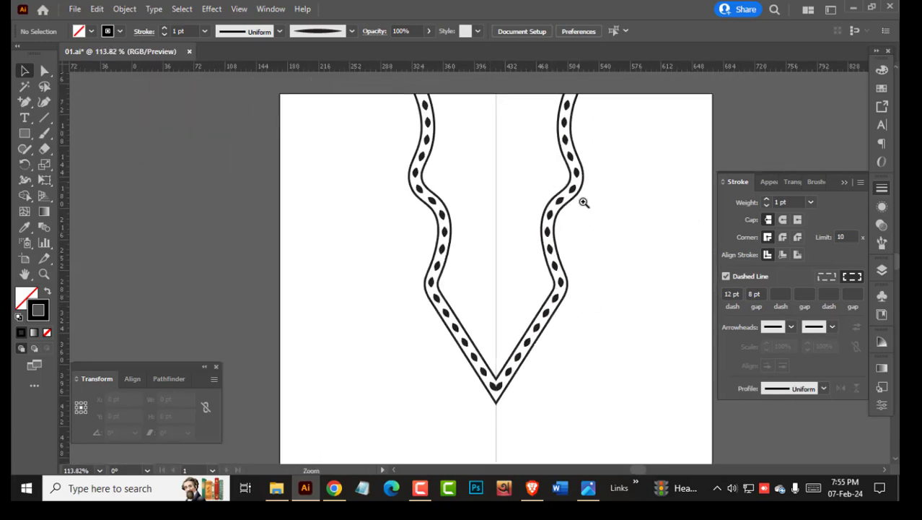
drag(568, 203, 614, 239)
click(531, 237)
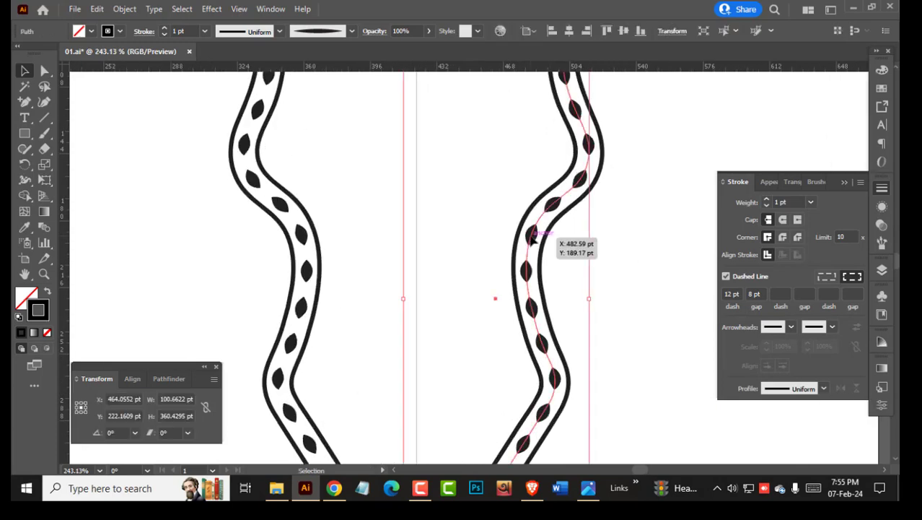
click(184, 9)
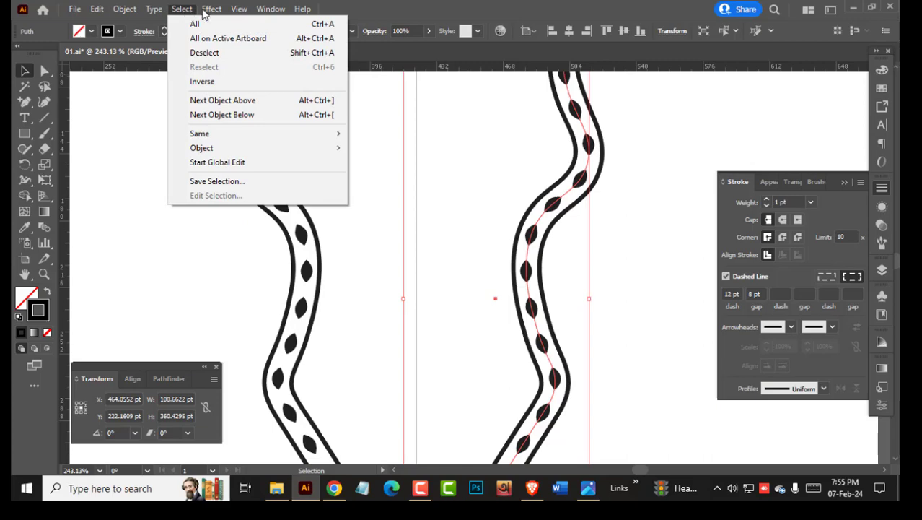
mouse_move(214, 15)
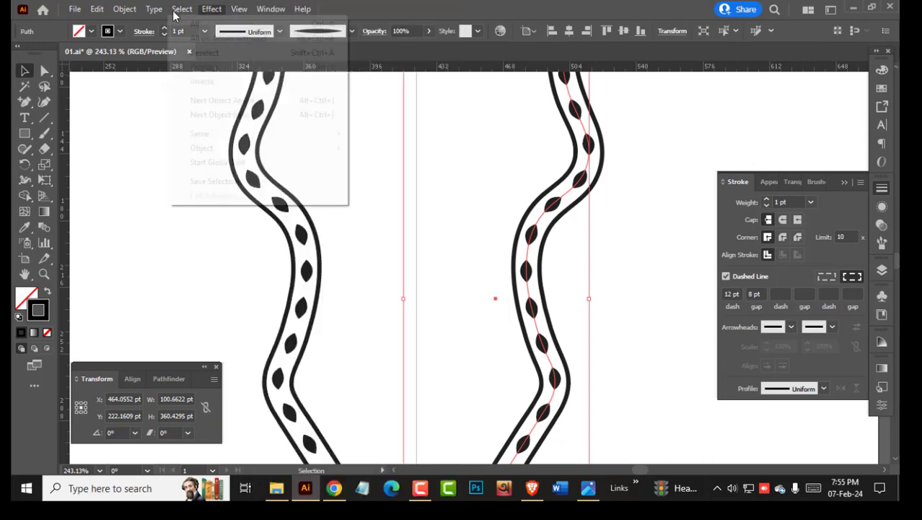
mouse_move(124, 10)
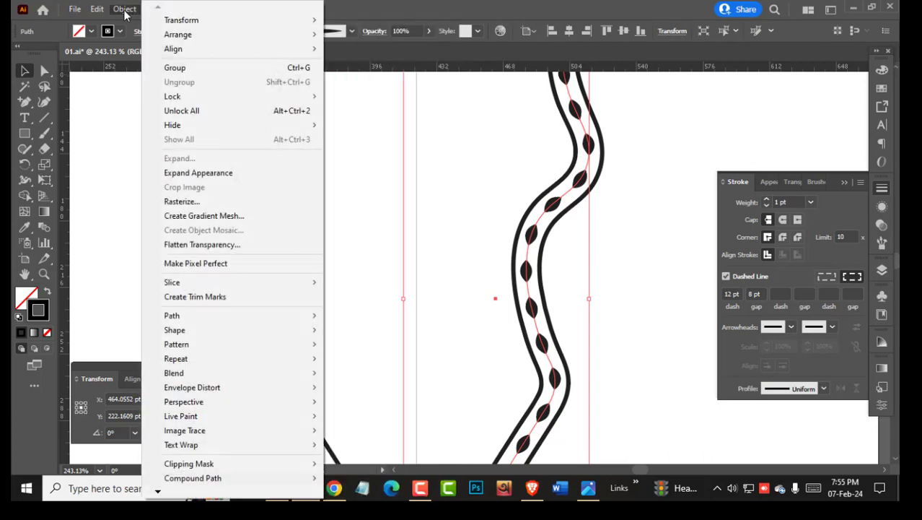
mouse_move(231, 127)
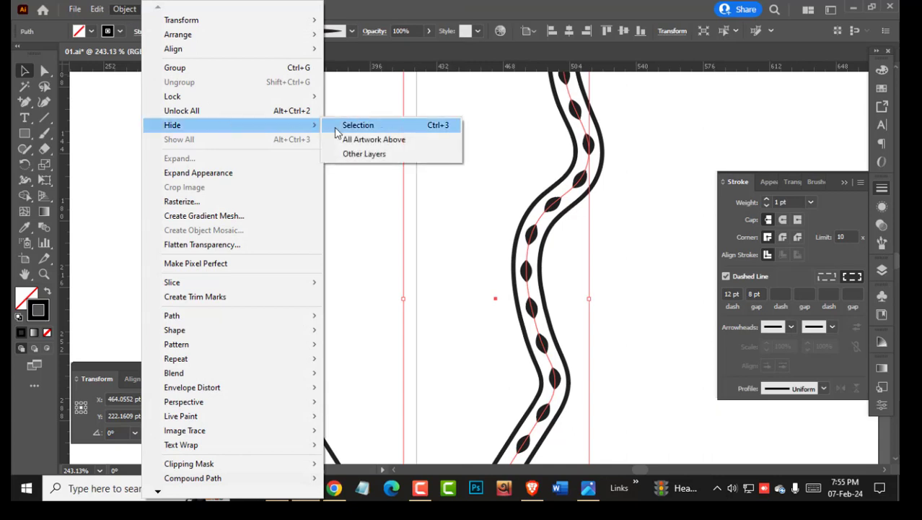
click(373, 130)
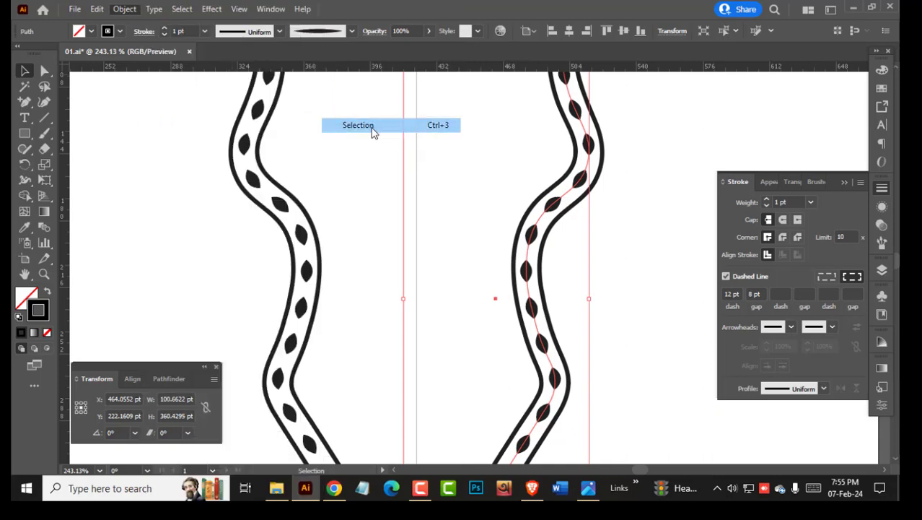
Step: Set the uncovered white path's stroke weight to 0.7 pt and deselect it
click(525, 283)
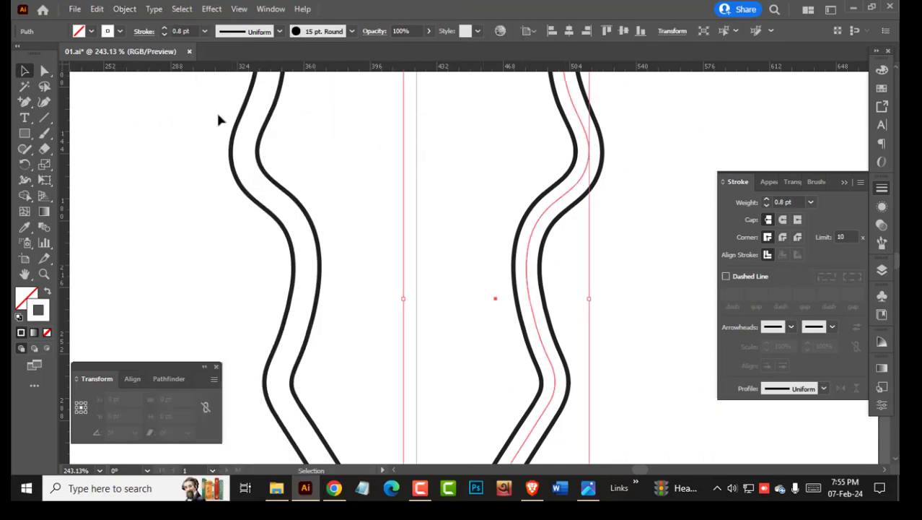
click(164, 35)
click(164, 29)
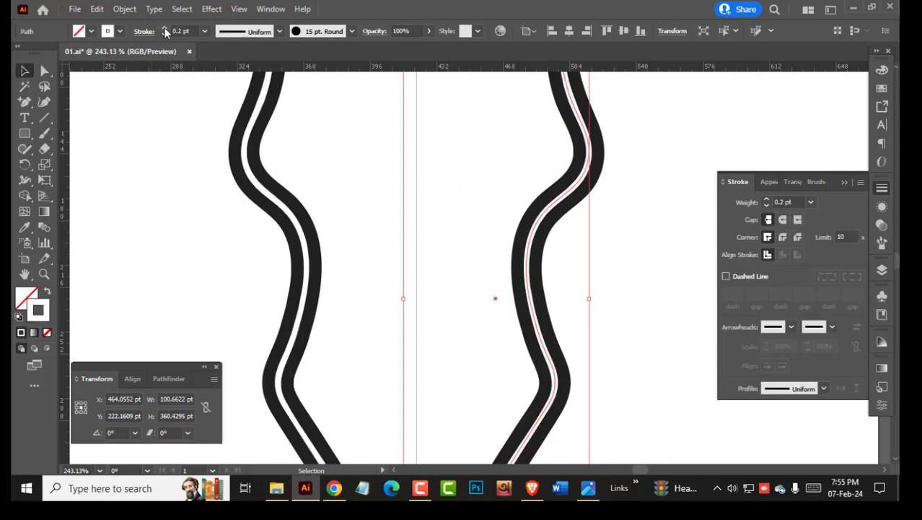
click(164, 29)
key(a)
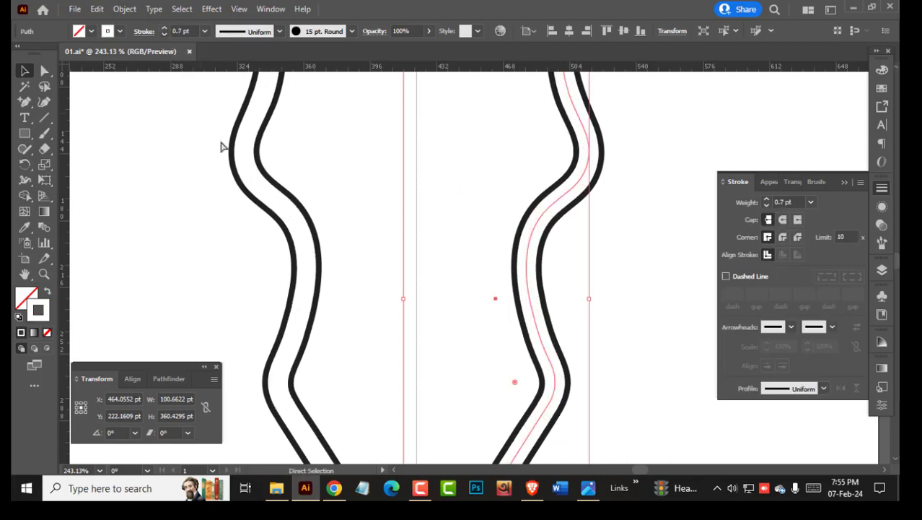
click(586, 263)
key(v)
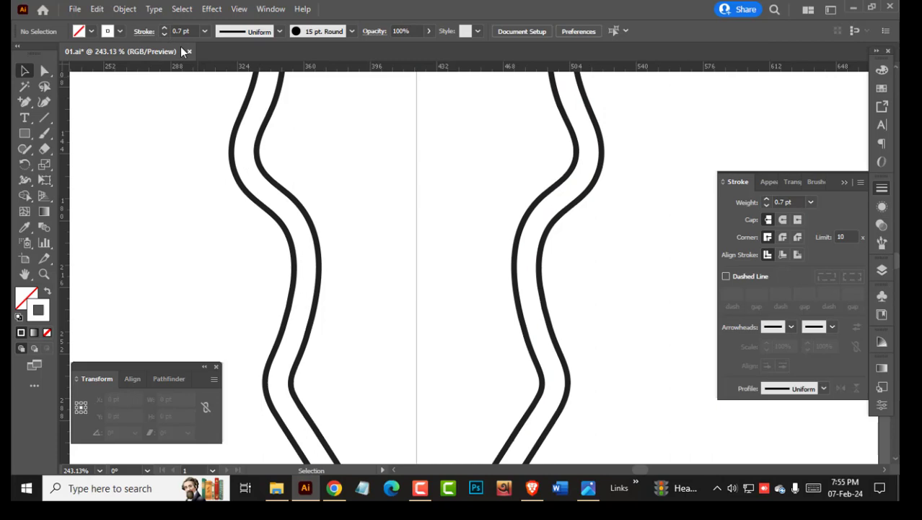
Step: Show all hidden objects to bring back the dashed leaf path
click(97, 10)
mouse_move(122, 11)
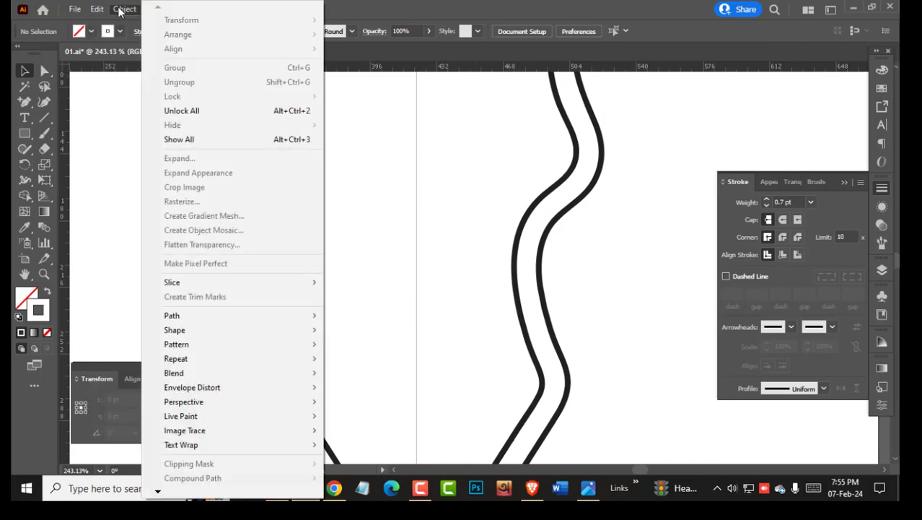
click(198, 139)
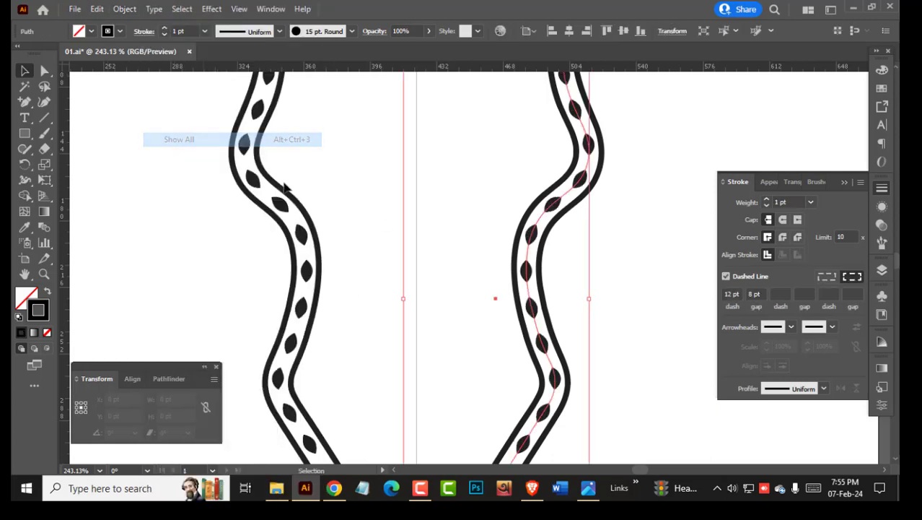
click(627, 282)
drag(627, 282, 567, 315)
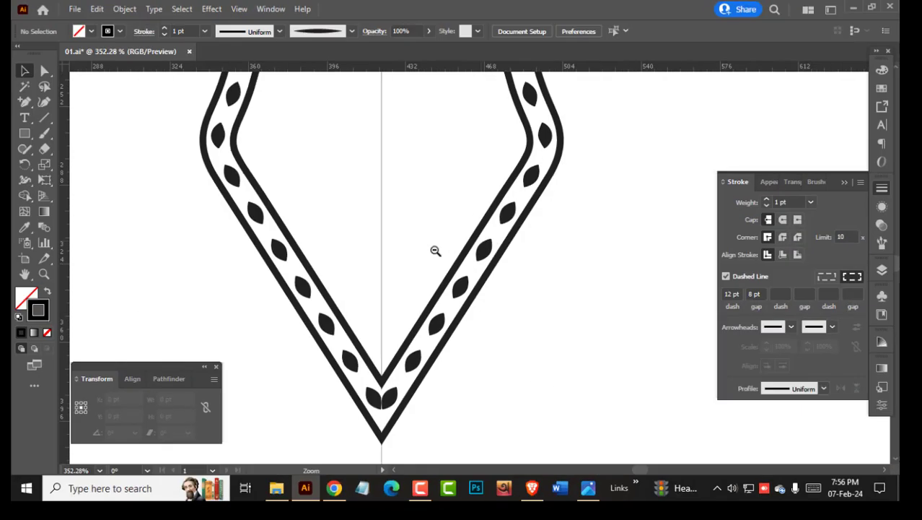
key(v)
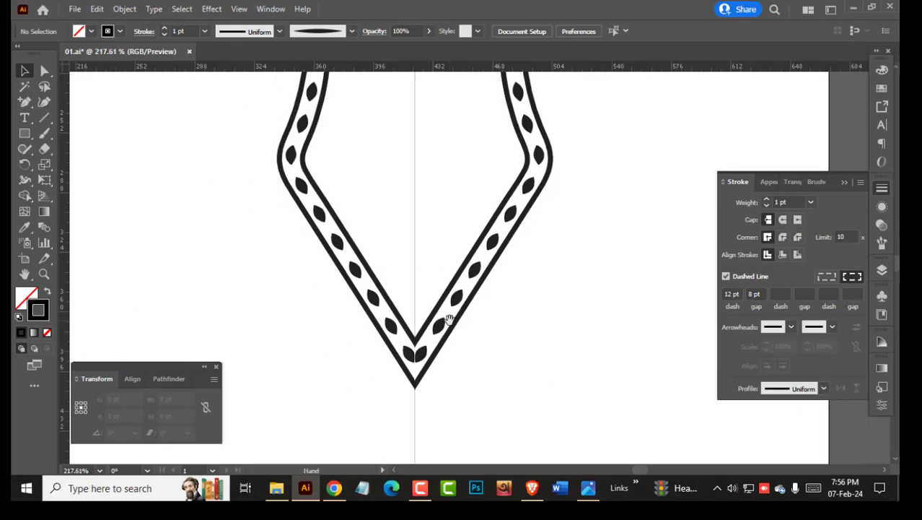
click(450, 321)
click(451, 320)
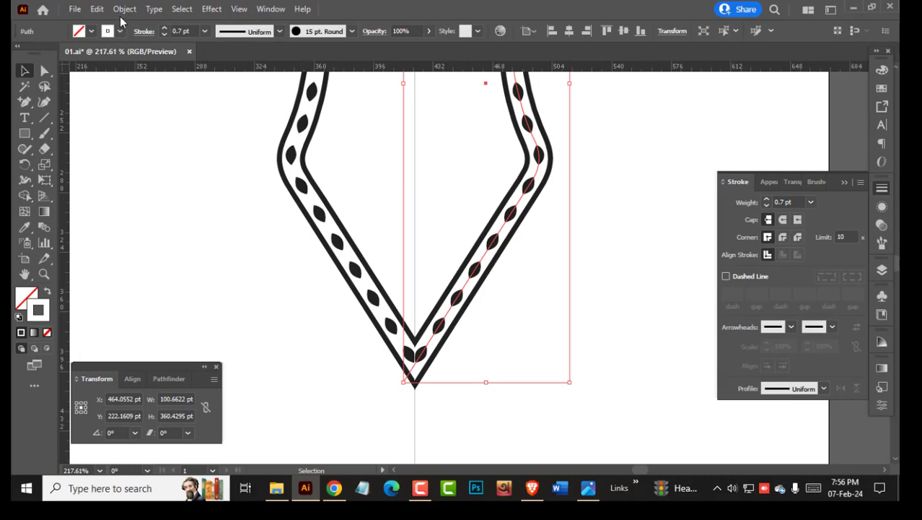
click(508, 298)
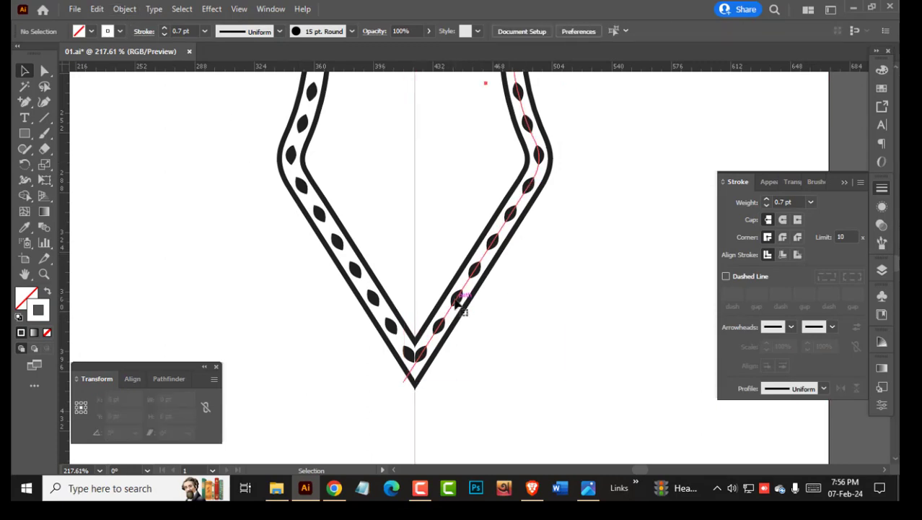
Step: Offset the central dashed leaf path with mitered joins so parallel leaf rows run outside both black edges of the band
click(456, 303)
click(124, 9)
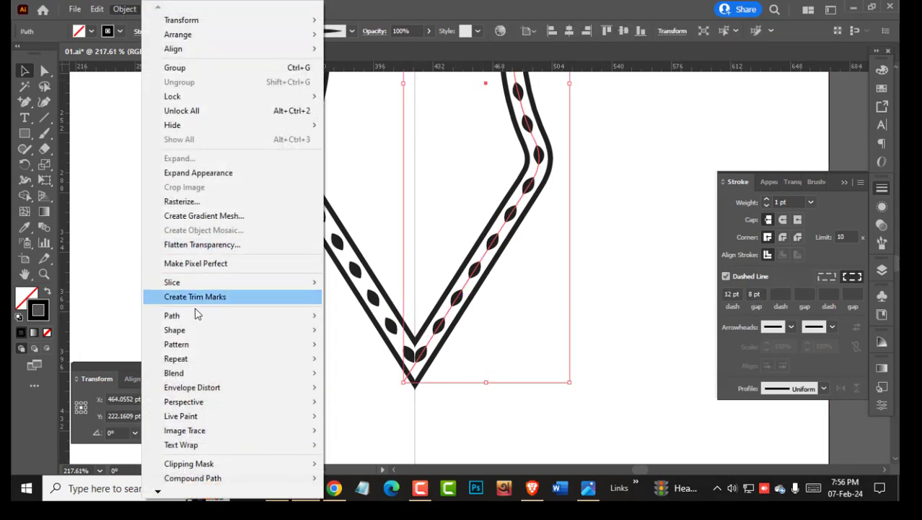
mouse_move(241, 317)
click(375, 363)
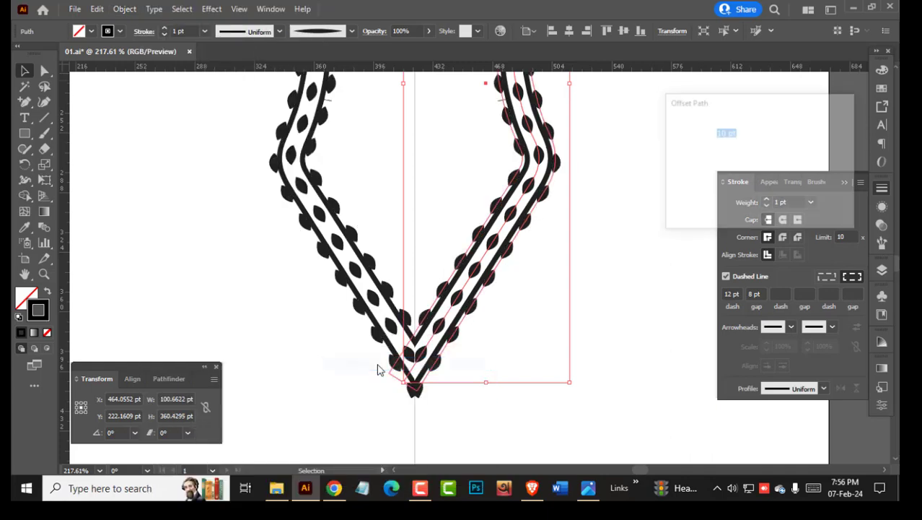
key(Up)
key(Up)
key(Up)
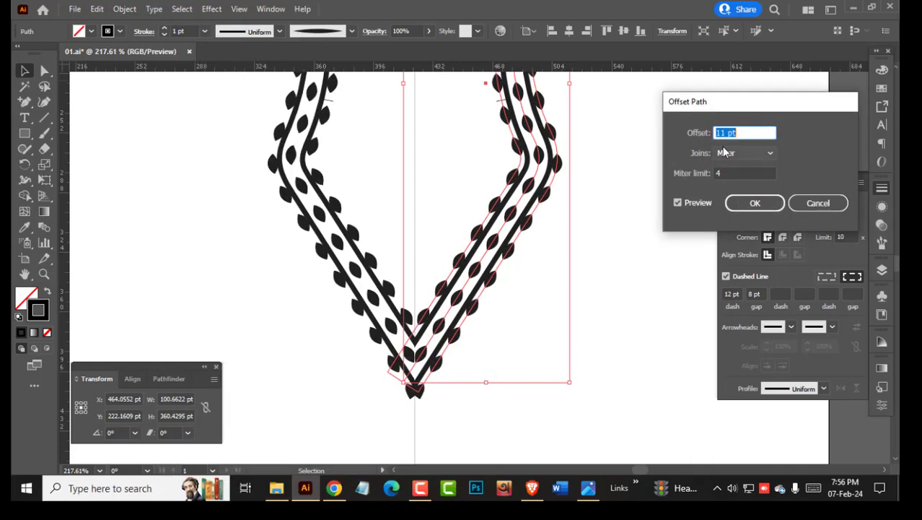
key(Up)
key(Up)
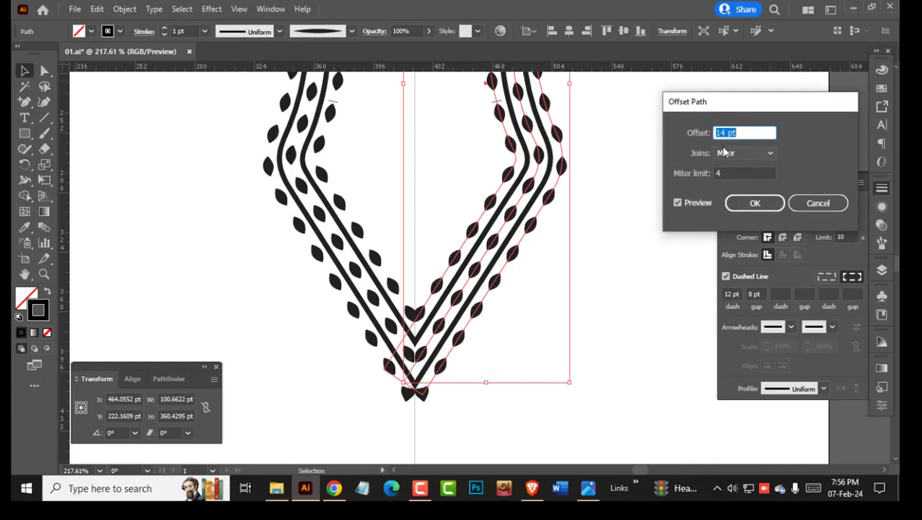
click(755, 203)
Step: Move the offset path's lowest corner anchor down past the centre line below the tip, then deselect
click(431, 402)
key(a)
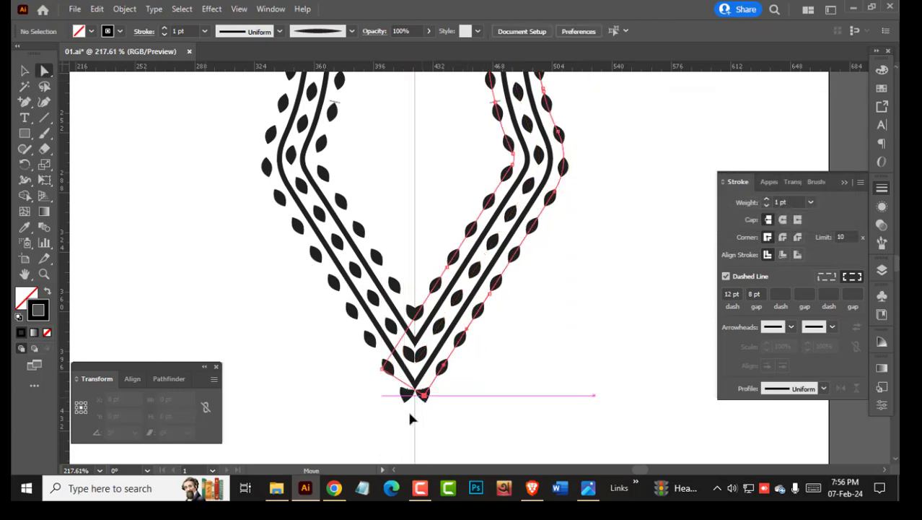
drag(424, 396, 404, 426)
click(567, 367)
Step: Try shorter dash lengths of 6 pt and 7.2 pt on the offset leaf rows
drag(561, 320, 551, 398)
drag(559, 126, 493, 292)
drag(517, 329, 572, 332)
key(v)
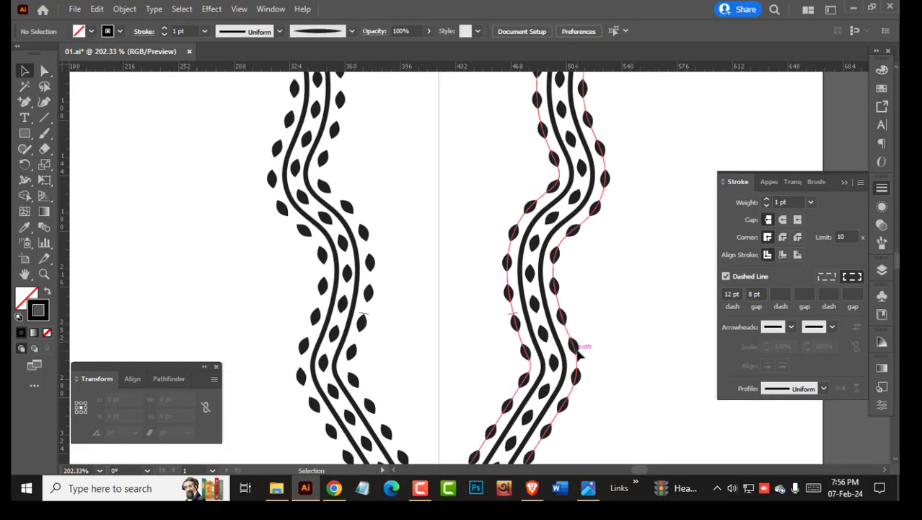
click(579, 351)
click(728, 294)
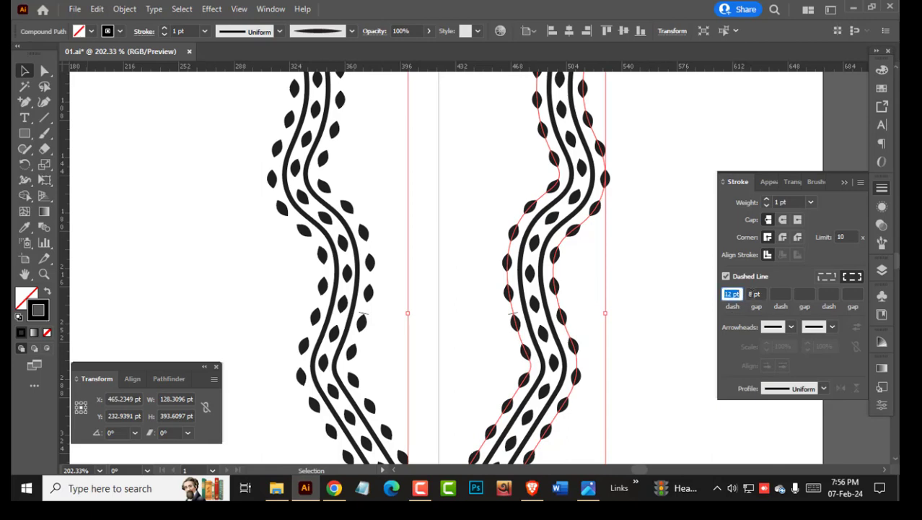
text(6)
key(Return)
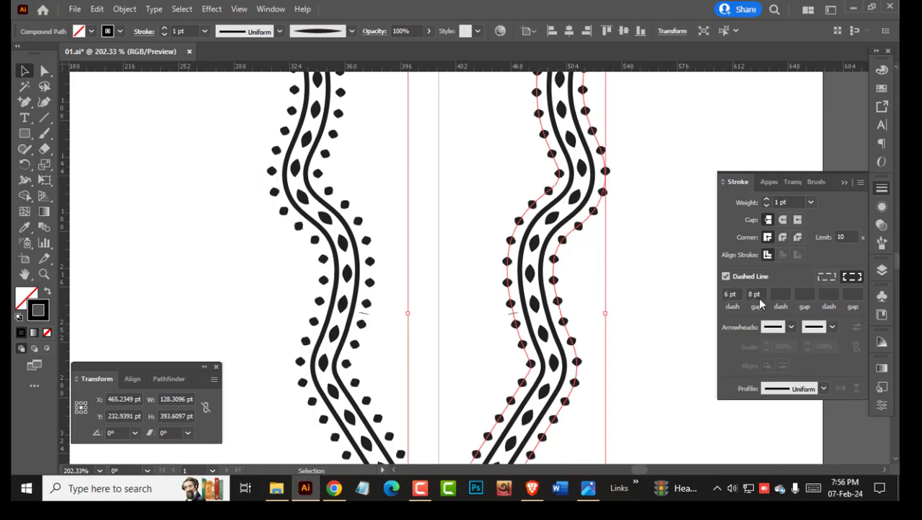
drag(740, 293, 679, 293)
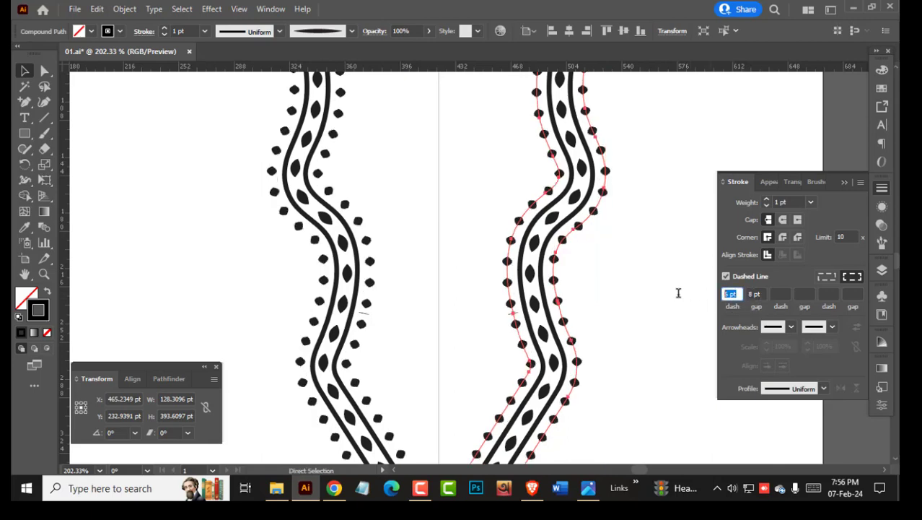
key(ctrl+Up)
text(7)
key(Return)
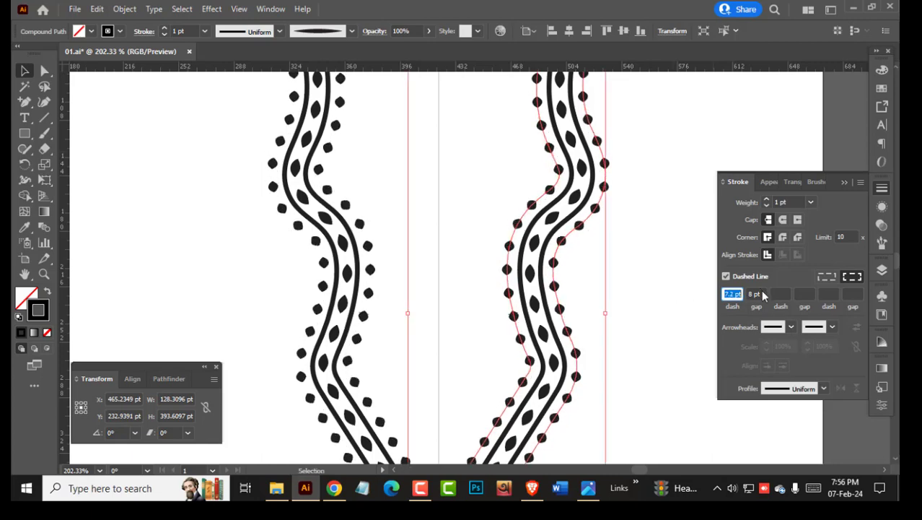
Step: Give the offset leaf rows a 2 pt gap and a 10 pt dash
key(Tab)
text(2)
key(Return)
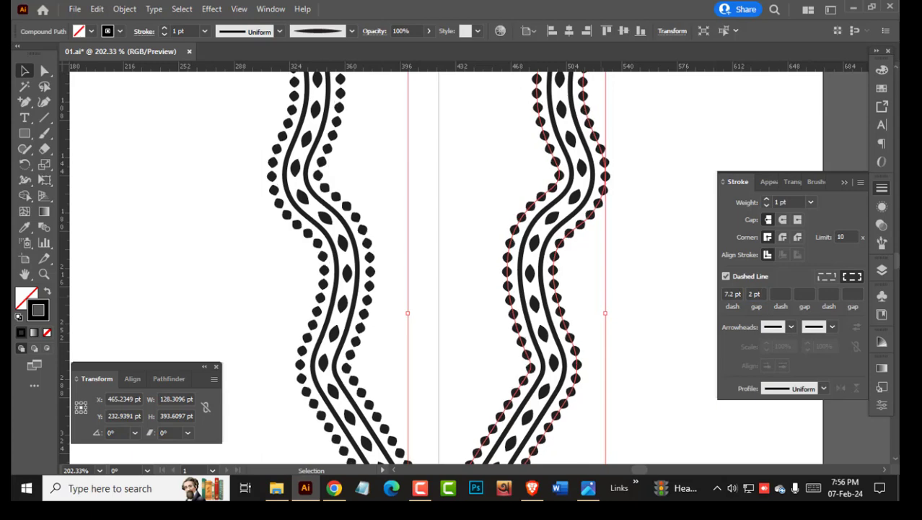
click(614, 256)
click(507, 277)
click(729, 294)
text(10)
key(Return)
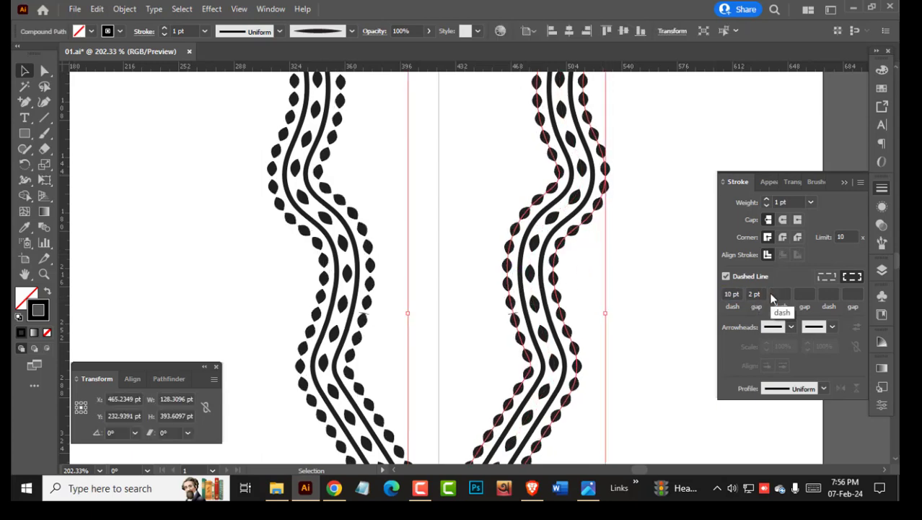
Step: Reduce the offset leaf rows' stroke weight to 0.5 pt and deselect them
click(767, 206)
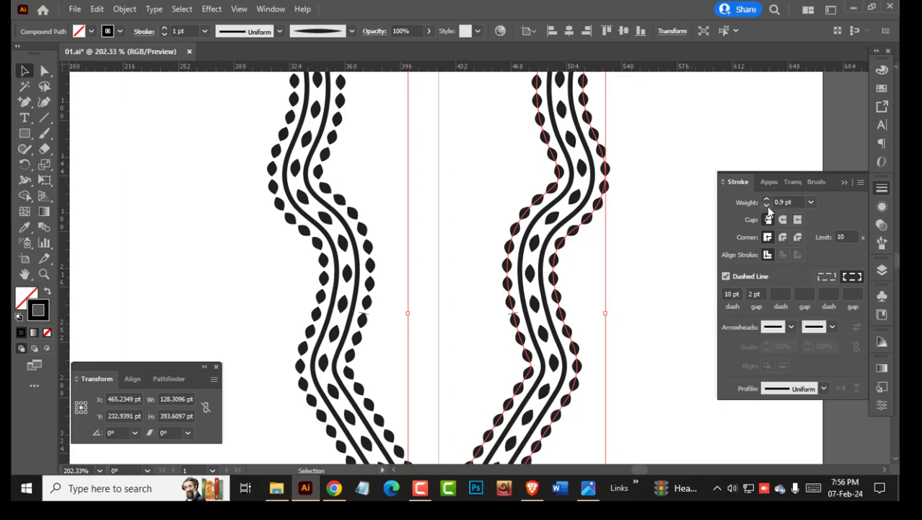
click(767, 206)
click(767, 206)
click(767, 206)
click(767, 206)
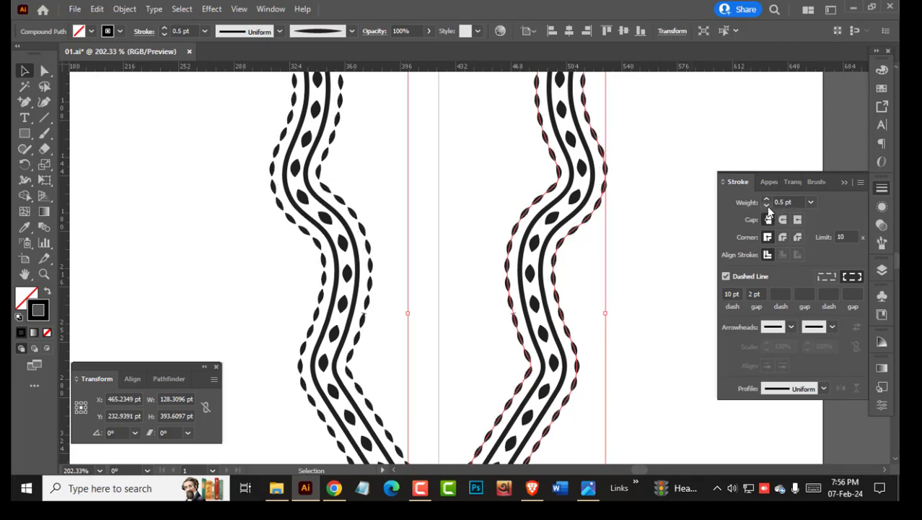
click(679, 346)
Step: Increase the central leaf path's stroke weight to 1.2 pt and deselect it
mouse_move(600, 279)
mouse_down()
mouse_move(595, 241)
mouse_move(488, 298)
mouse_up()
drag(503, 220, 545, 221)
drag(401, 270, 497, 304)
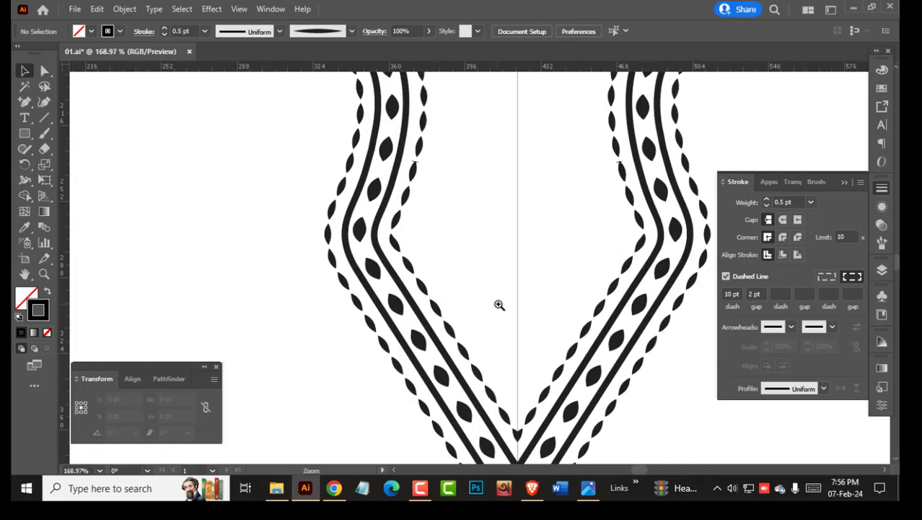
drag(523, 139, 521, 245)
drag(591, 184, 506, 329)
drag(574, 172, 567, 283)
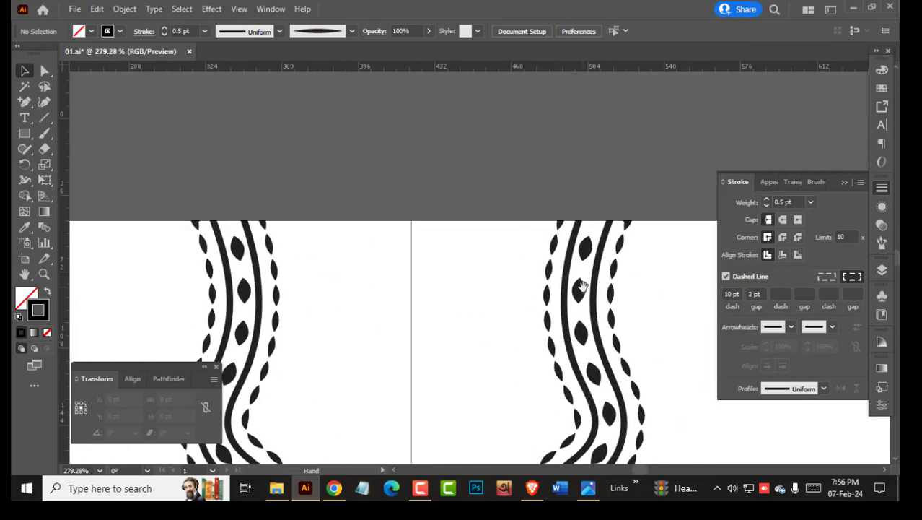
click(581, 291)
drag(640, 417, 547, 224)
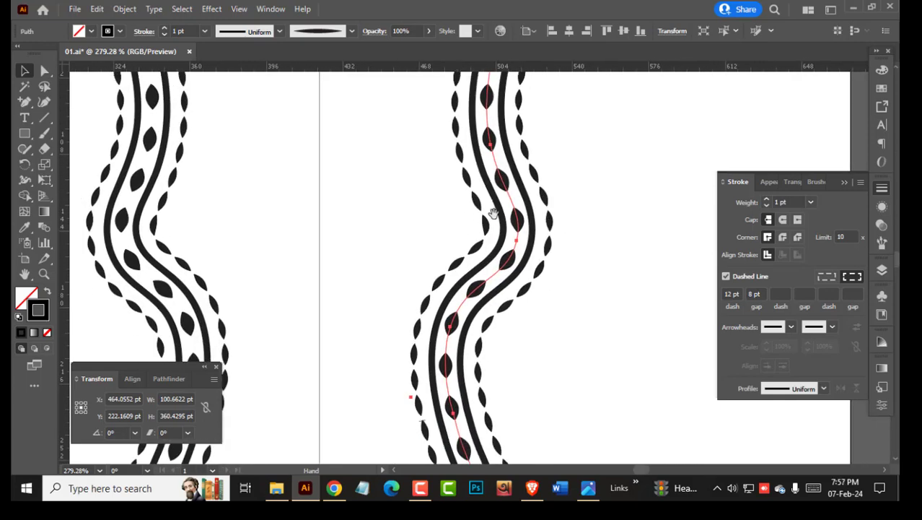
click(165, 30)
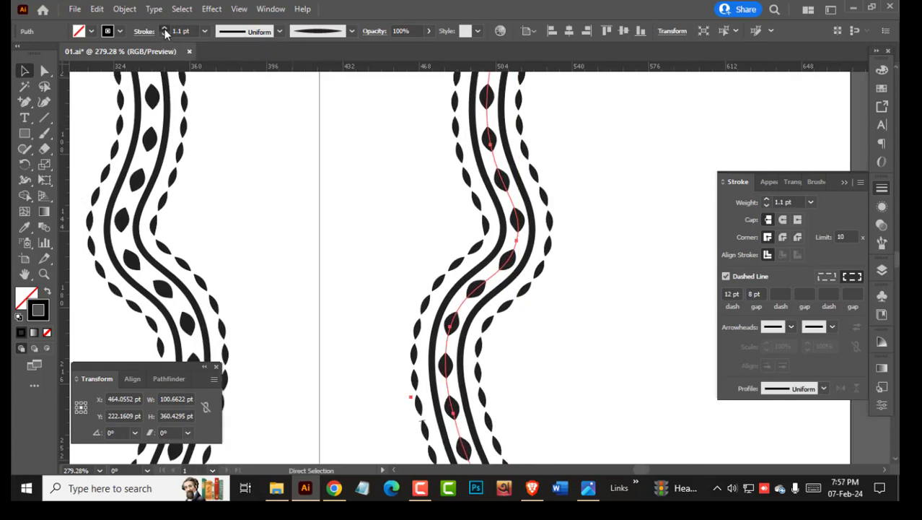
click(577, 219)
Step: Copy the central leaf path and paste the duplicate in front of it
drag(577, 219, 507, 245)
drag(576, 235, 535, 215)
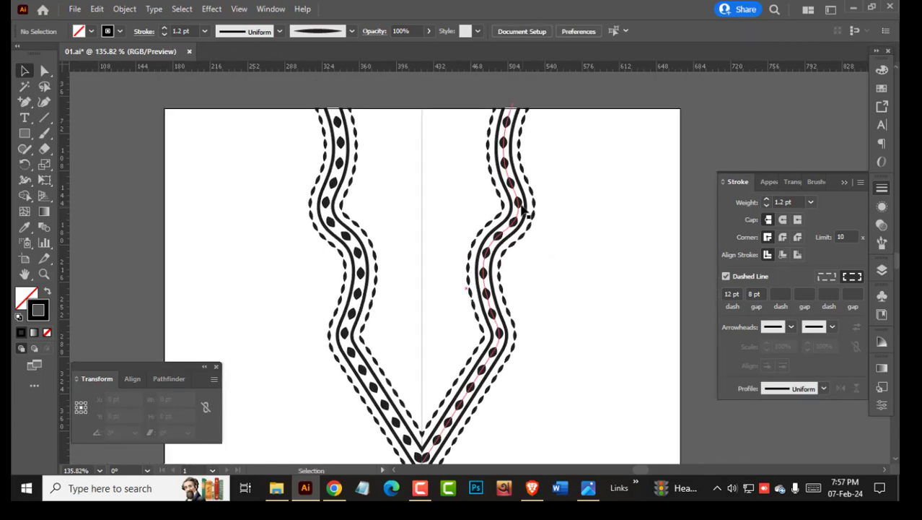
click(526, 210)
click(96, 9)
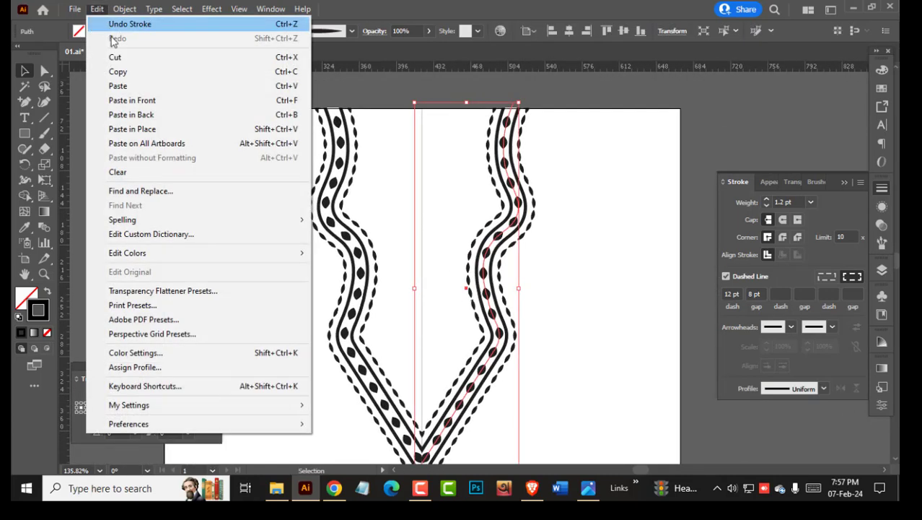
click(119, 75)
key(ctrl+shift+a)
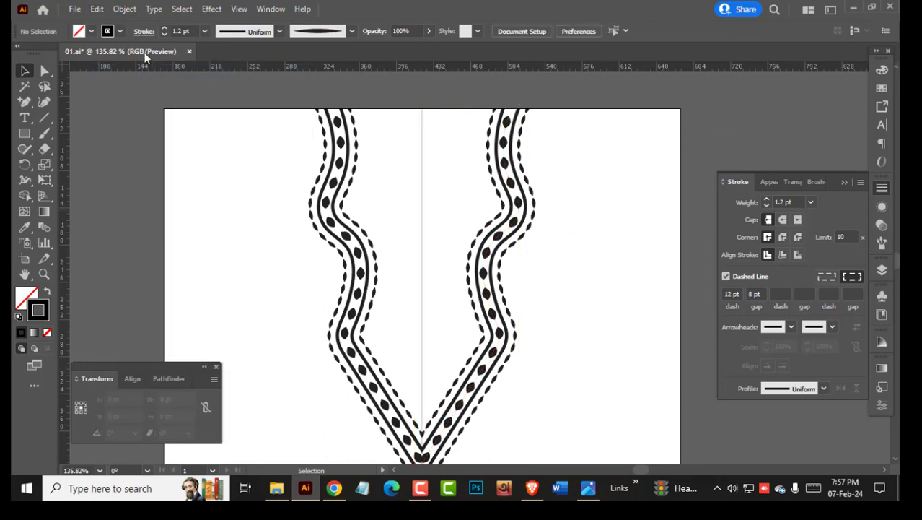
click(98, 9)
click(128, 97)
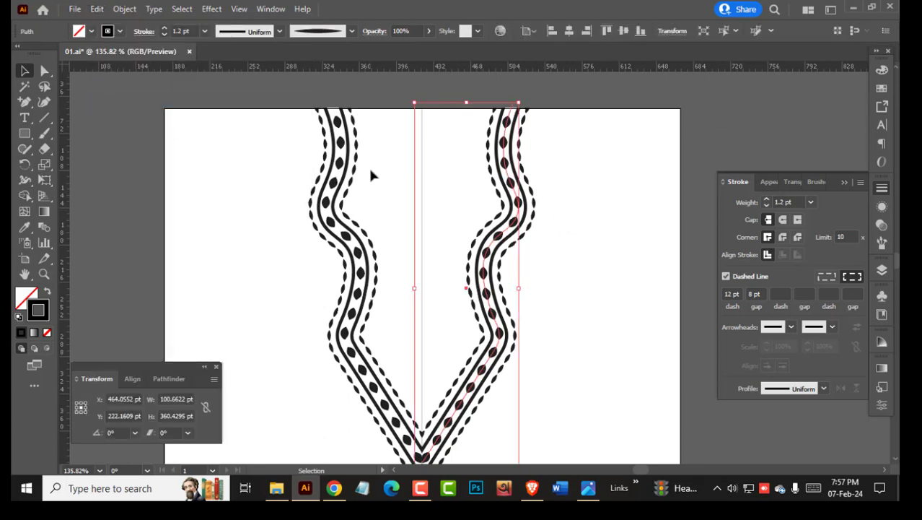
Step: Colour the front copy's stroke white and reduce its weight to 0.8 pt, leaving the leaves as black outlines
click(879, 71)
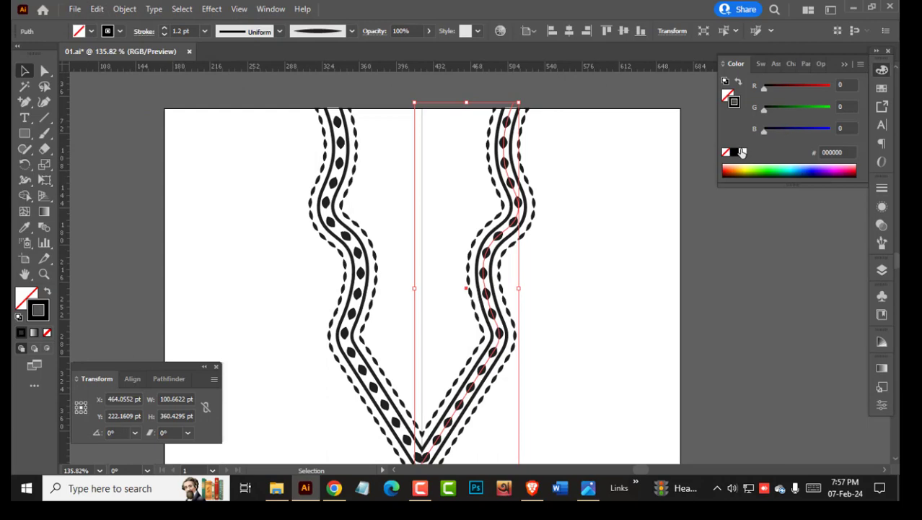
click(742, 152)
key(a)
scroll(521, 247, up, 4)
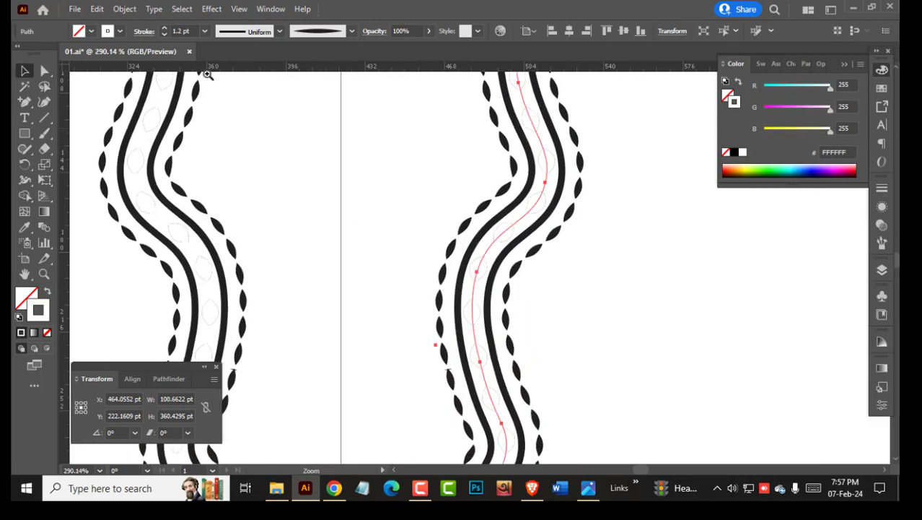
click(164, 34)
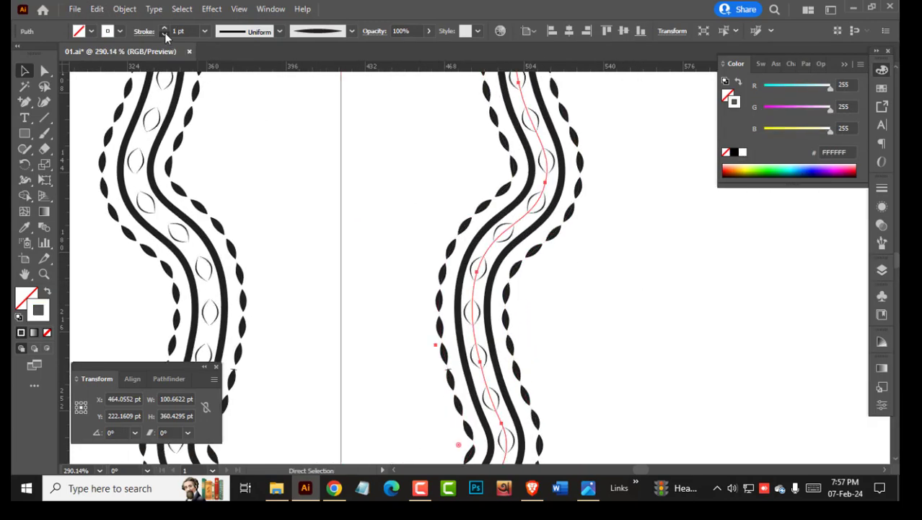
click(165, 34)
click(164, 34)
key(v)
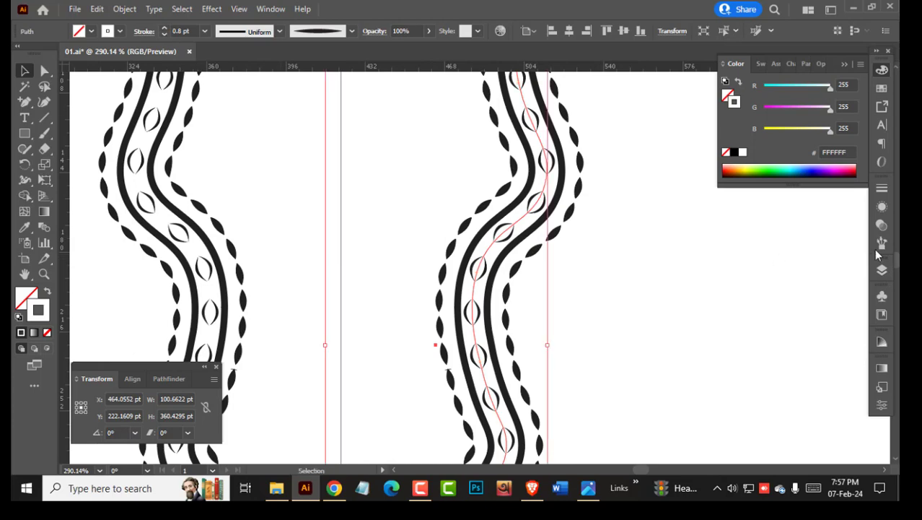
Step: Fine-tune the white leaf copy's dash length to 11.7 pt and deselect it
click(883, 242)
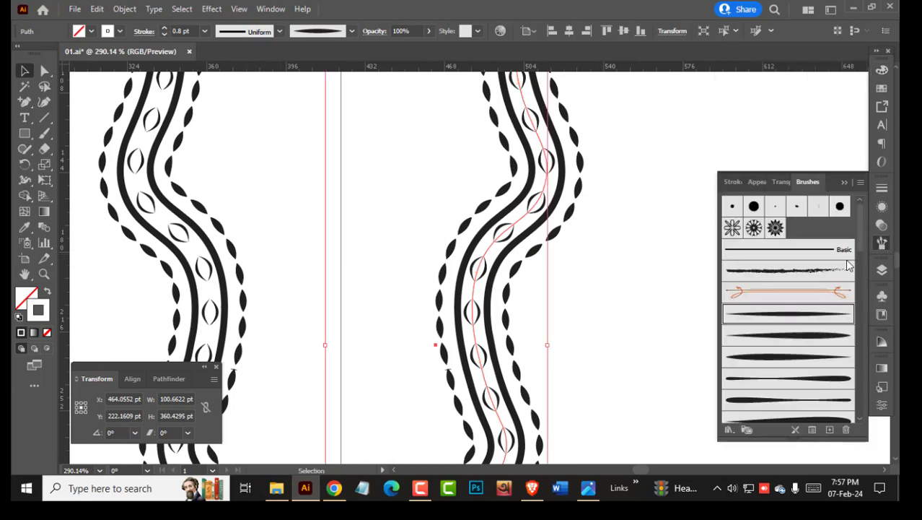
click(882, 189)
click(729, 294)
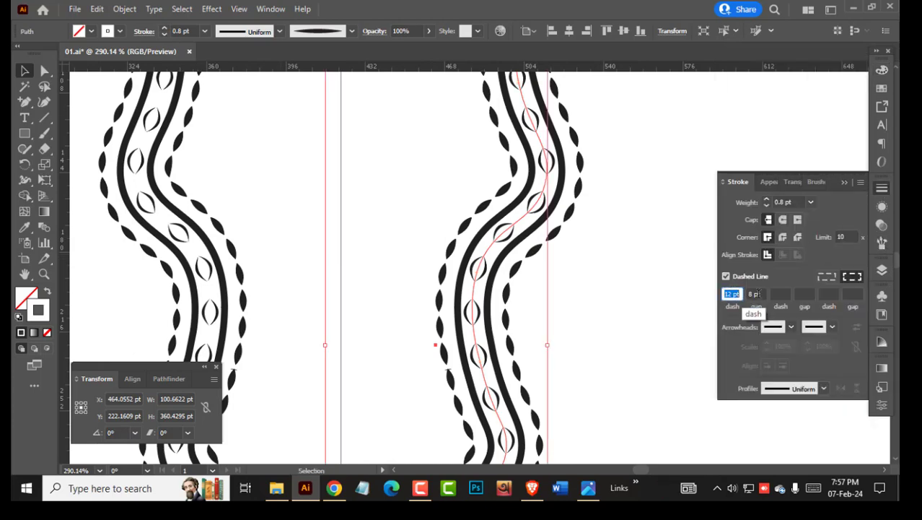
text(11.8)
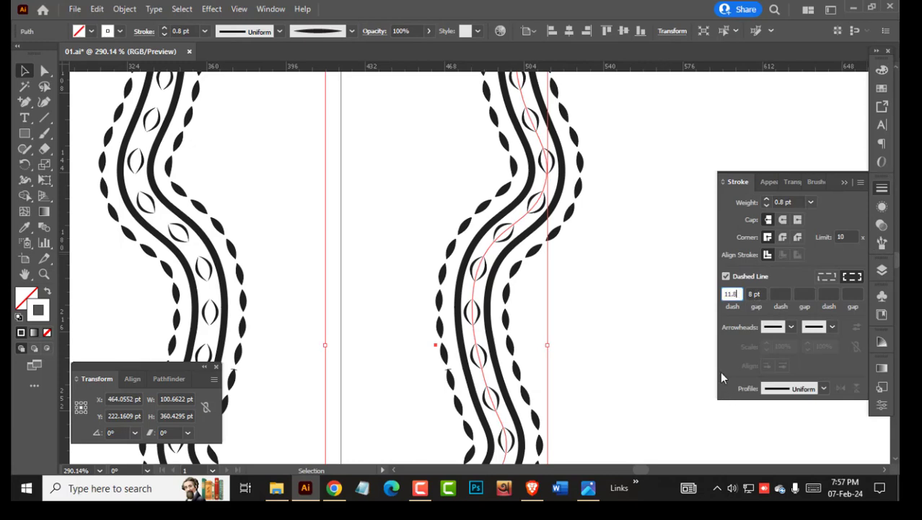
key(Return)
mouse_move(477, 266)
mouse_down()
mouse_move(556, 299)
mouse_move(547, 288)
mouse_up()
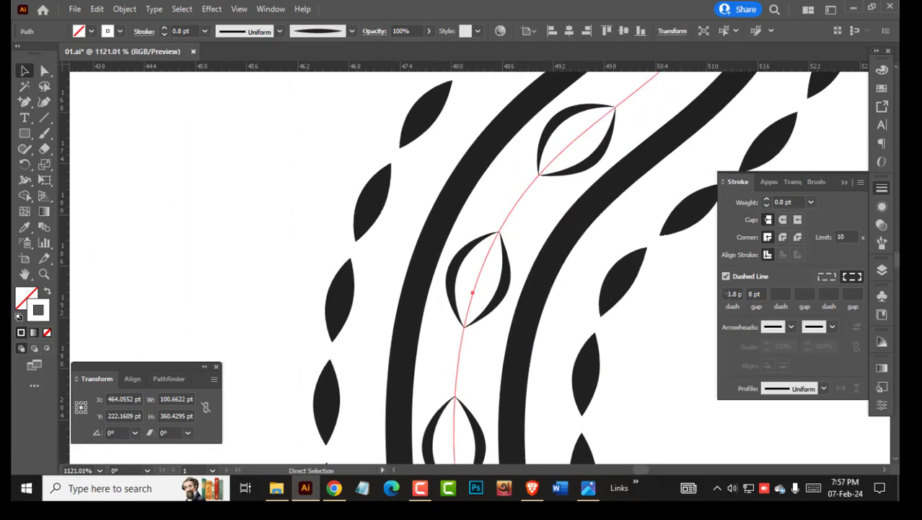
click(728, 294)
key(Down)
key(Up)
click(662, 371)
drag(644, 300, 475, 315)
drag(594, 334, 555, 299)
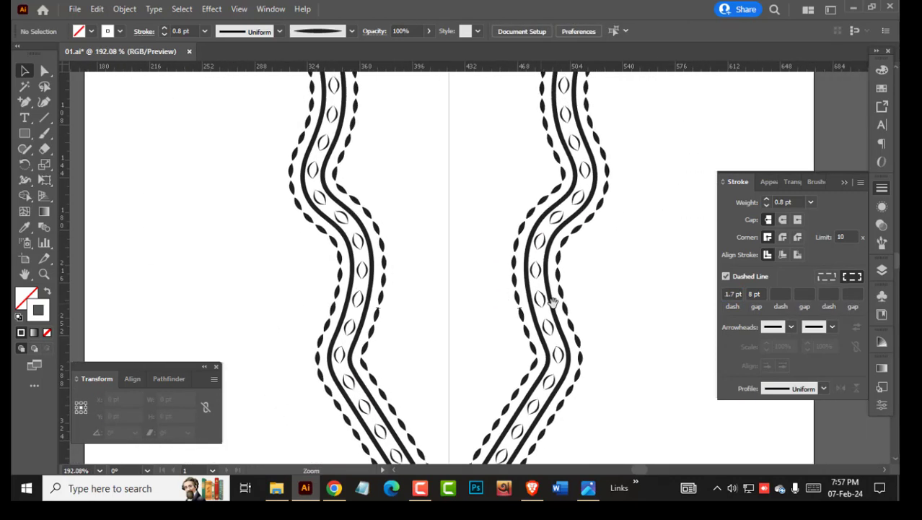
Step: Copy the white central leaf path and paste another duplicate in front of it
key(v)
key(Tab)
click(504, 220)
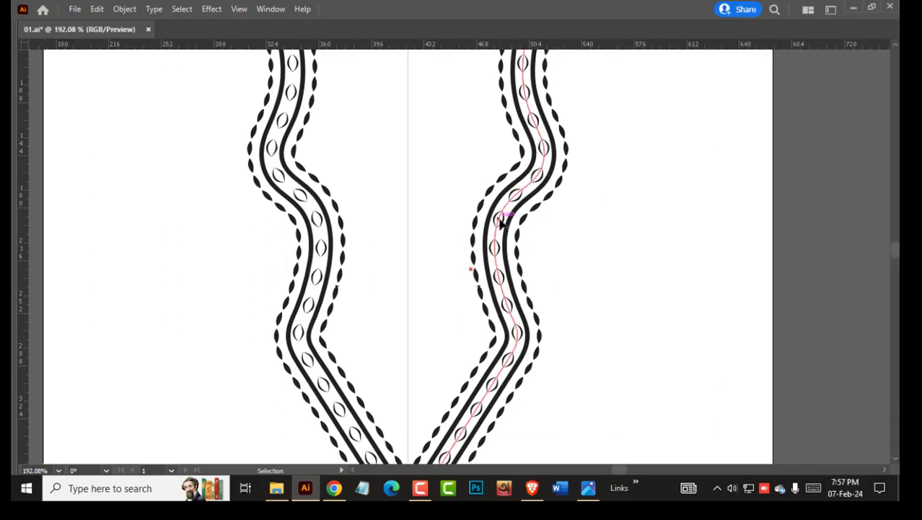
key(Tab)
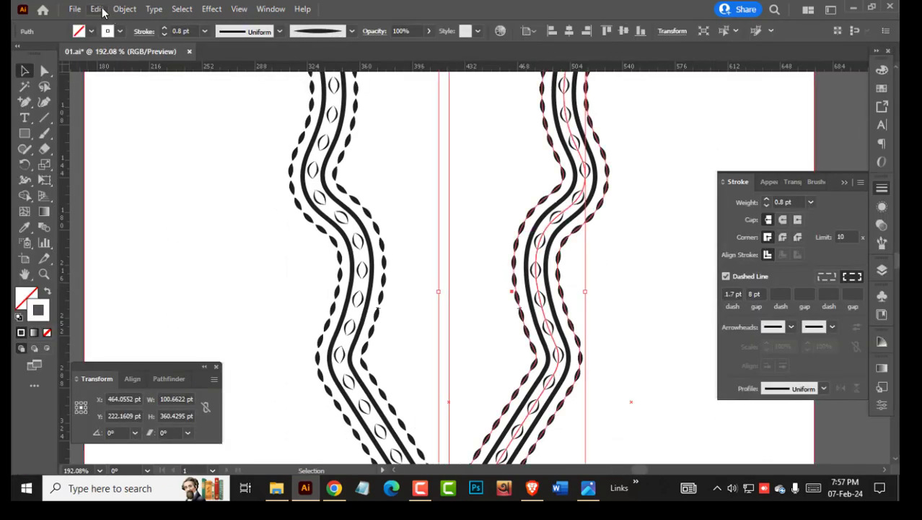
click(96, 9)
click(119, 71)
click(647, 193)
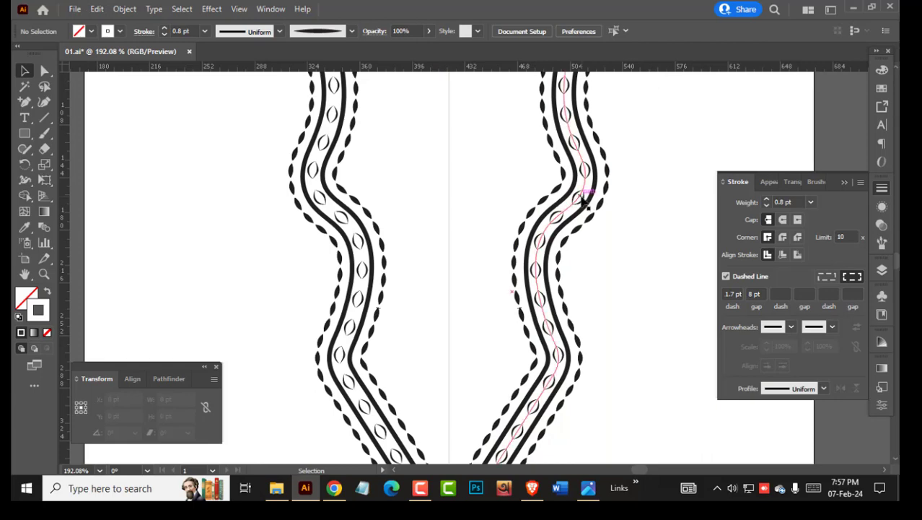
click(586, 205)
click(635, 226)
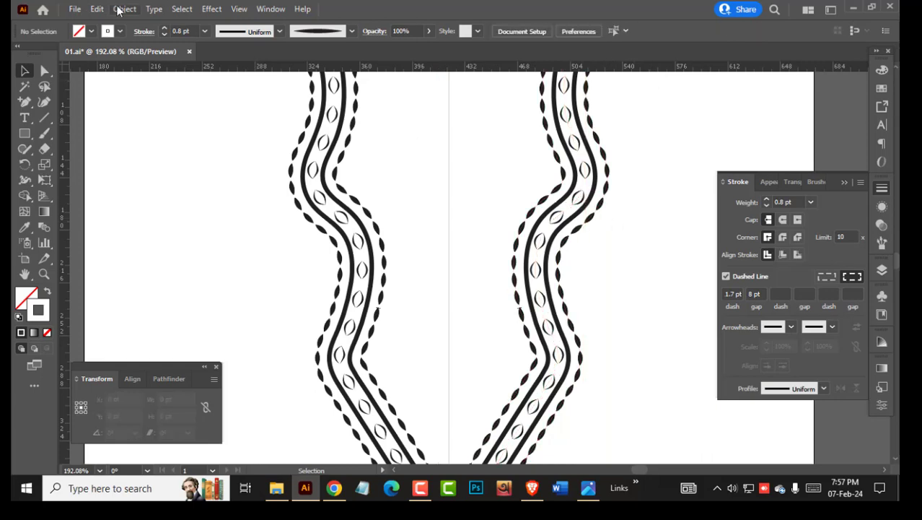
click(97, 9)
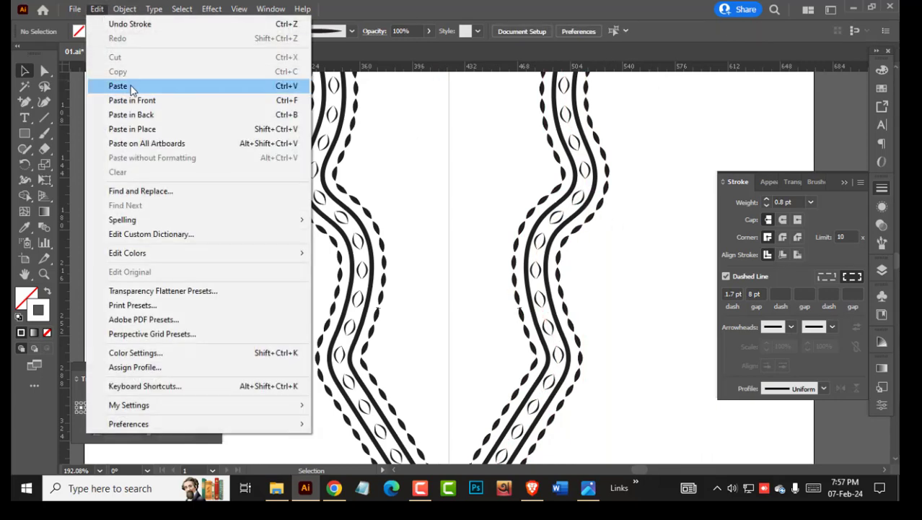
click(132, 101)
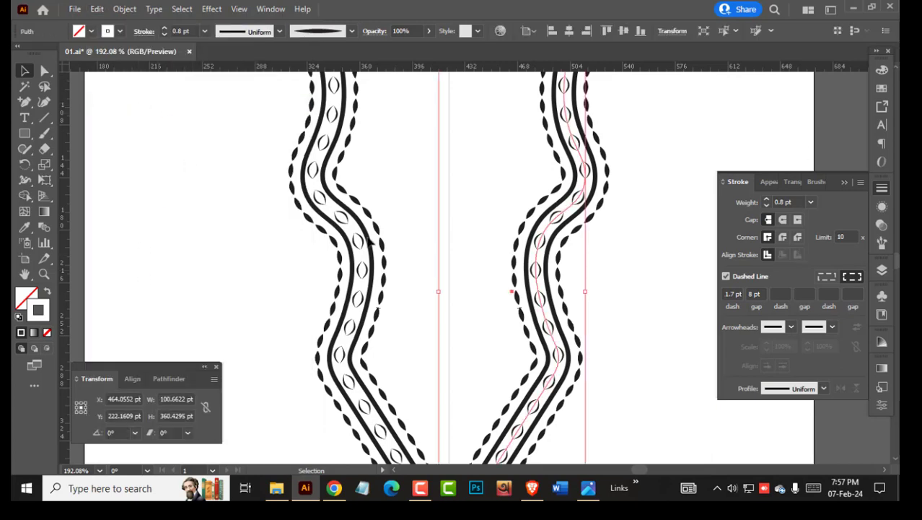
Step: Colour the new front copy's stroke black
click(882, 70)
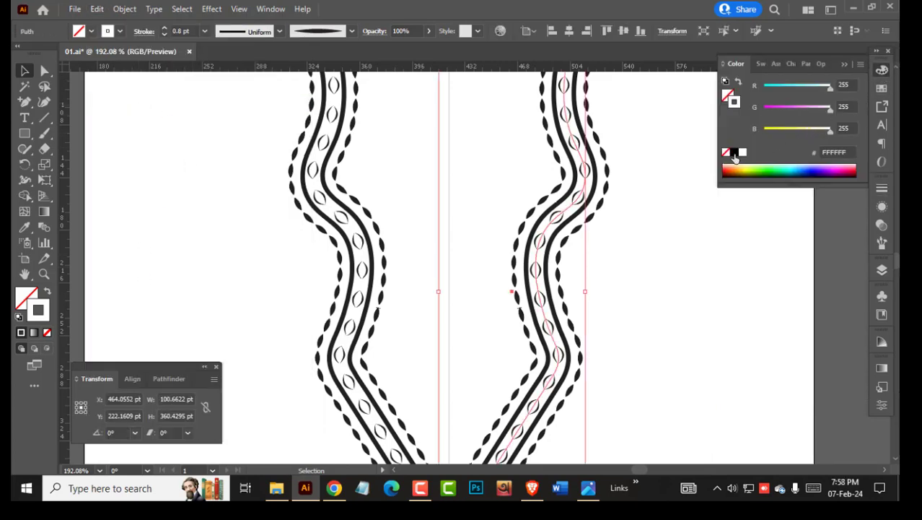
click(734, 152)
scroll(542, 241, up, 3)
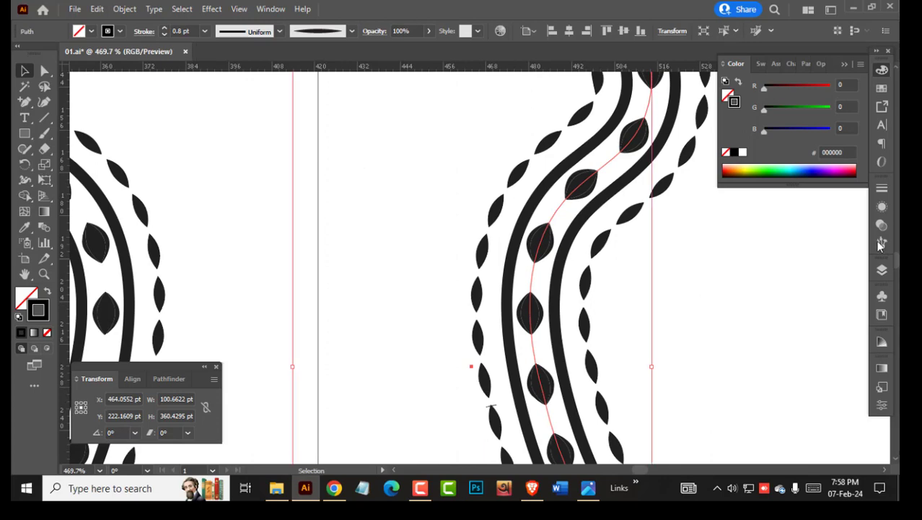
Step: Reduce the black leaf copy's dashed-line gap to 4 pt
click(882, 188)
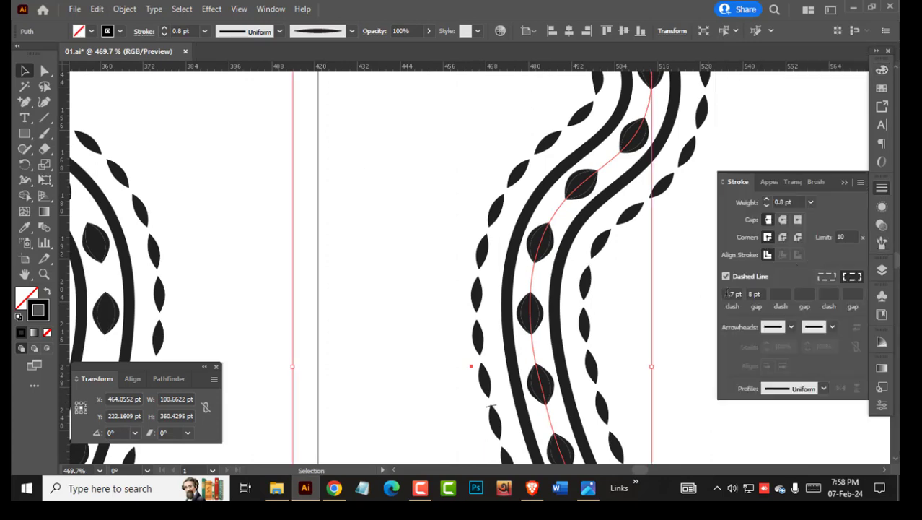
key(Tab)
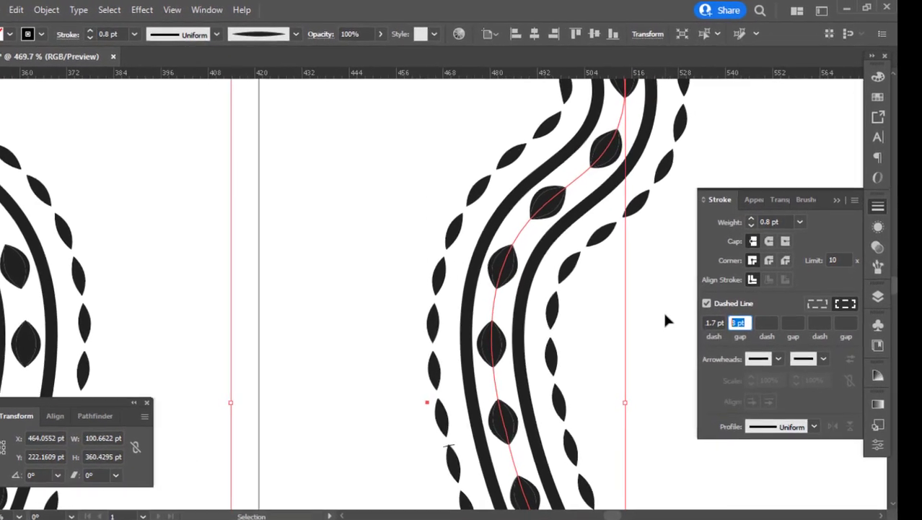
key(Down)
key(Down)
key(Down)
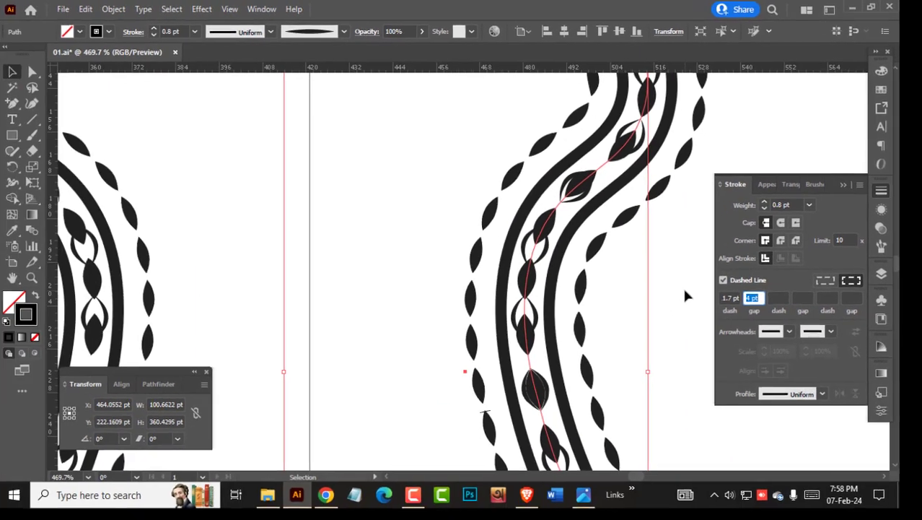
key(Down)
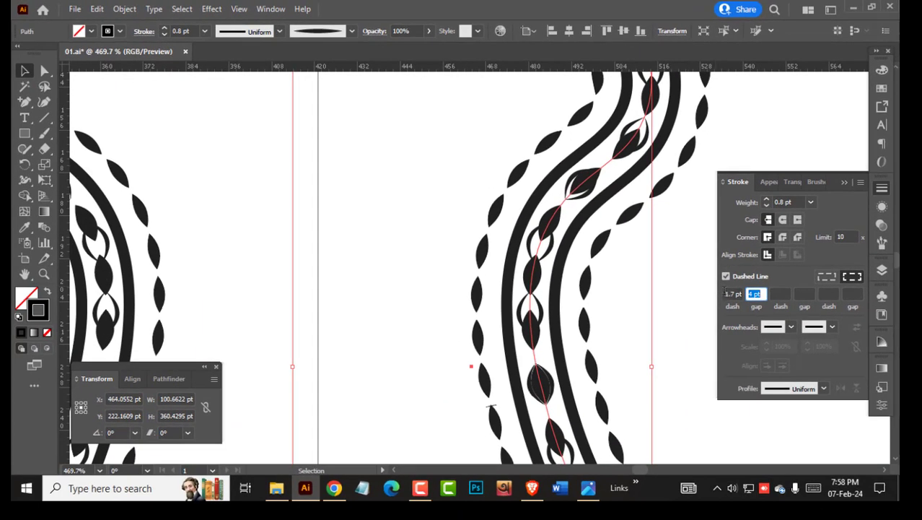
Step: Shorten the black leaf copy's dash length to 6 pt, fitting small leaves inside and between the outlined leaves
click(725, 292)
text(11)
key(Return)
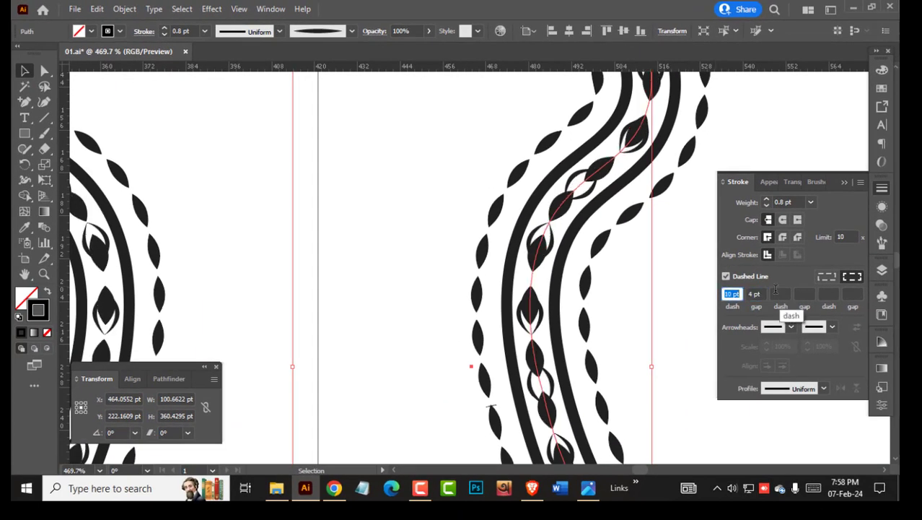
key(Down)
key(Down)
key(Down)
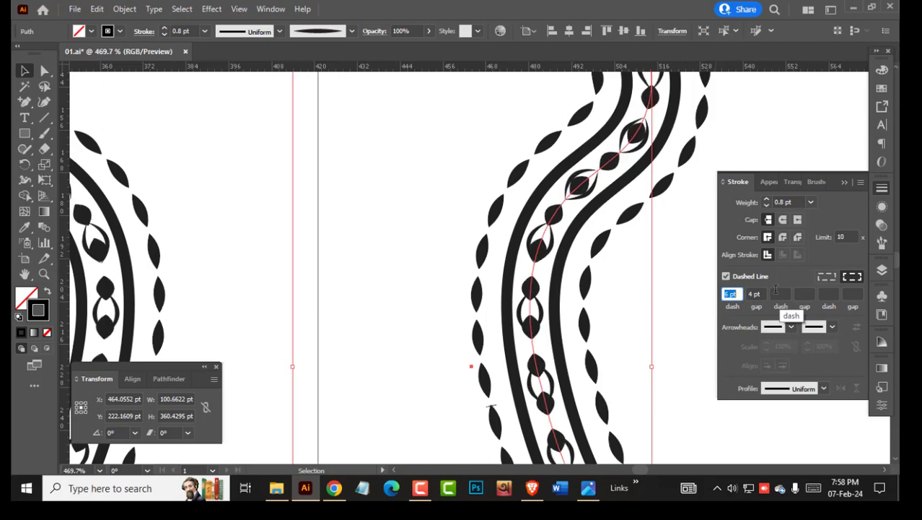
key(Down)
key(Down)
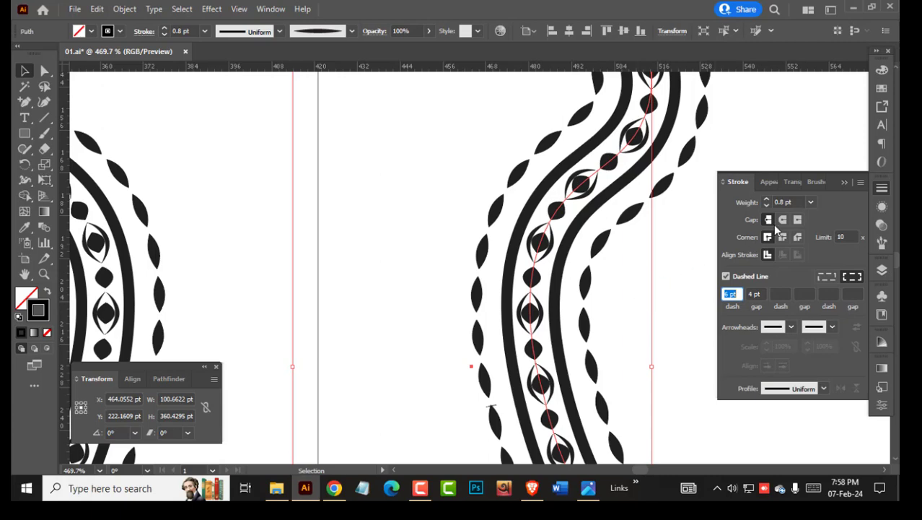
Step: Reduce the black leaf copy's stroke weight to 0.6 pt and deselect it
click(793, 201)
key(Down)
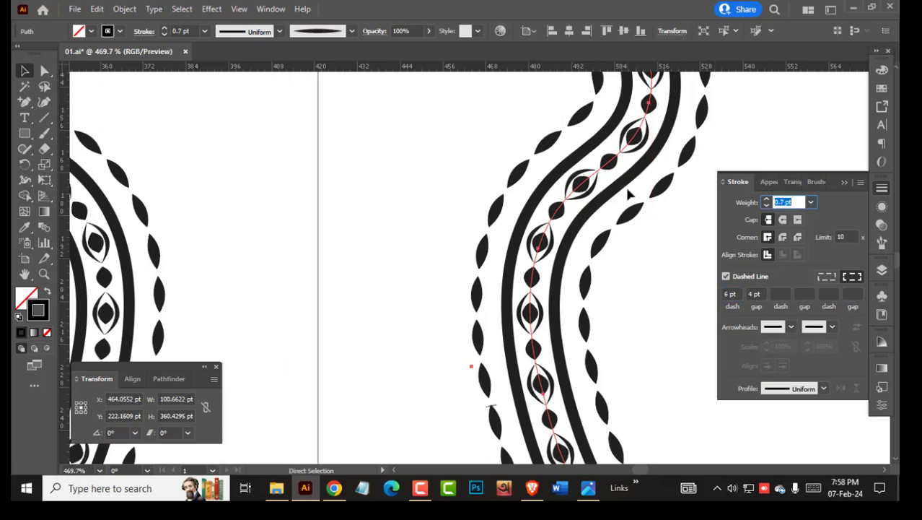
key(Down)
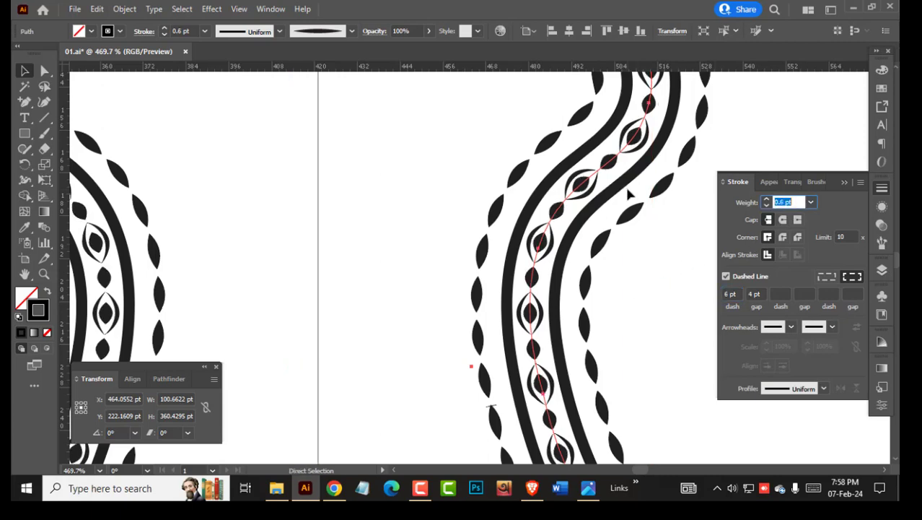
click(632, 284)
Step: Examine the central leaf pattern along the curves and the lower point, and then the whole neckline
scroll(448, 256, down, 5)
drag(416, 127, 459, 282)
key(Tab)
drag(426, 368, 508, 384)
drag(399, 359, 252, 381)
drag(482, 295, 442, 88)
drag(539, 372, 467, 181)
drag(437, 325, 500, 349)
drag(560, 195, 529, 277)
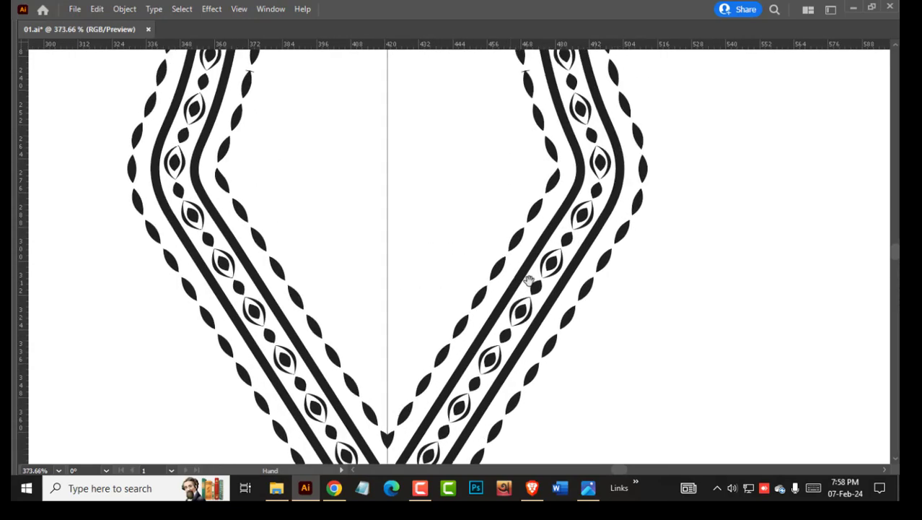
drag(576, 249, 518, 453)
drag(577, 292, 395, 276)
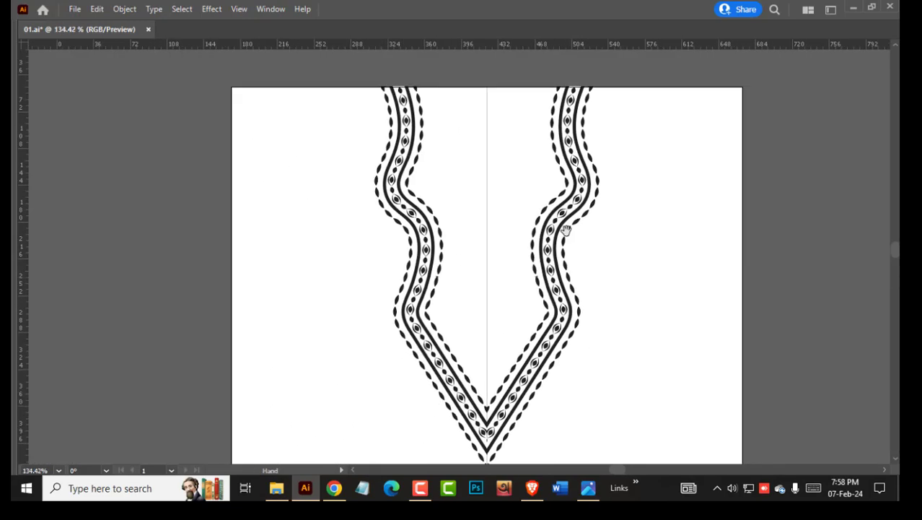
drag(539, 314, 573, 290)
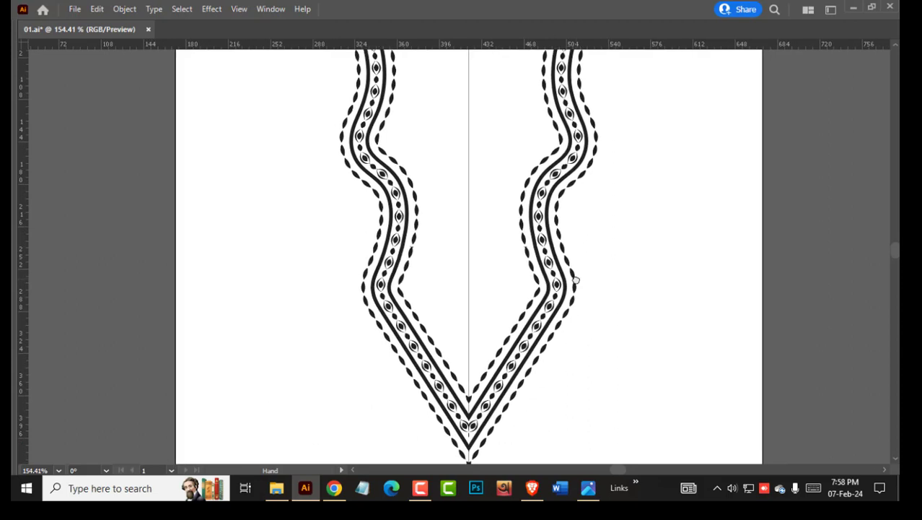
Step: Offset the outer leaf-dash path by -4.4 pt to add a second leaf row on both sides of the band
click(575, 287)
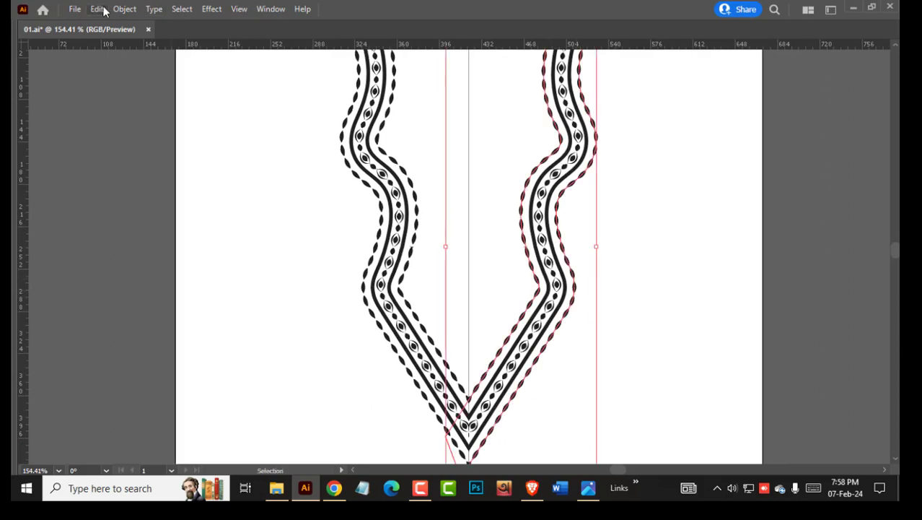
click(124, 9)
mouse_move(274, 316)
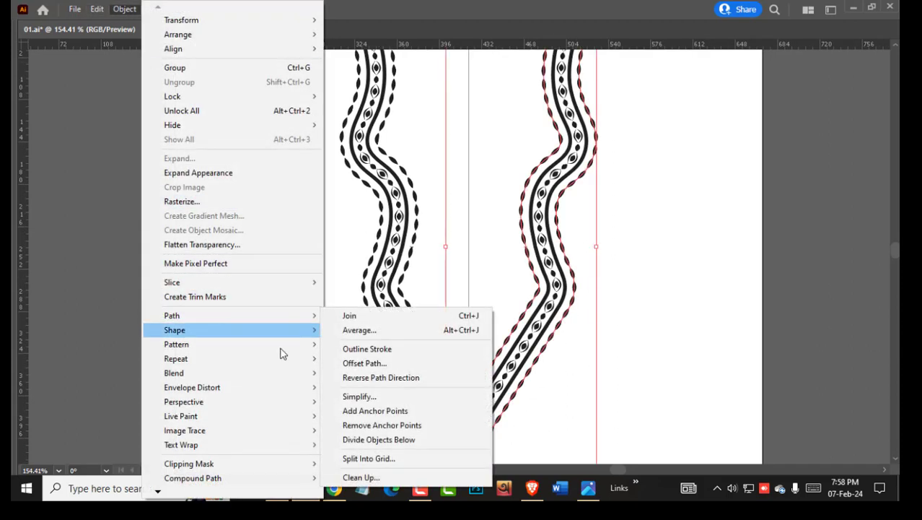
click(346, 366)
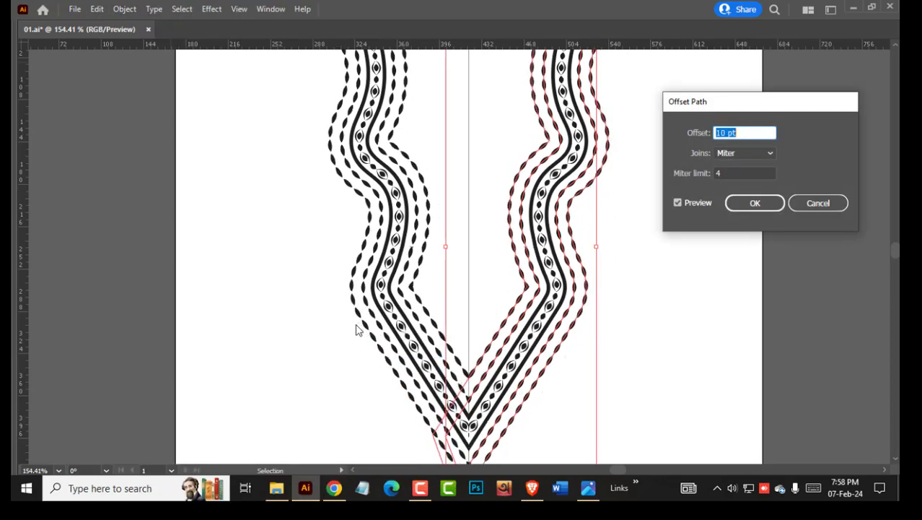
key(BackSpace)
key(Down)
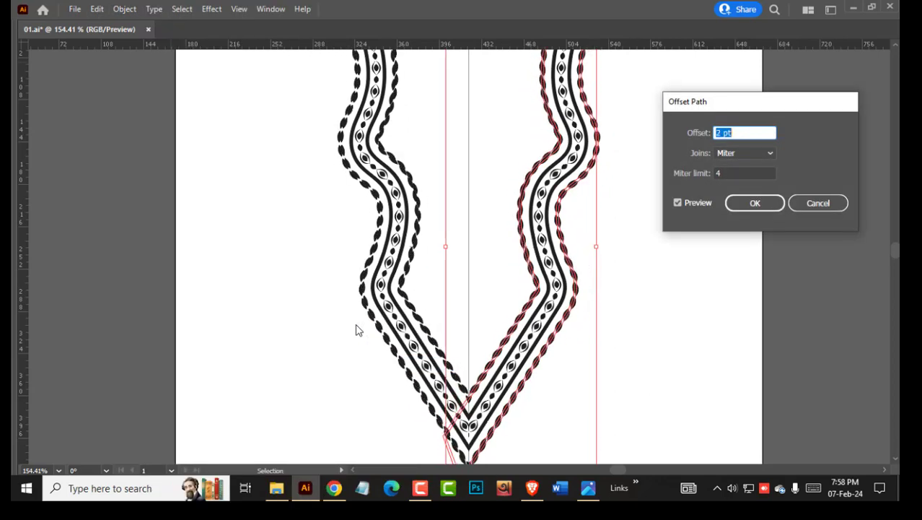
key(Down)
key(Down)
key(Down)
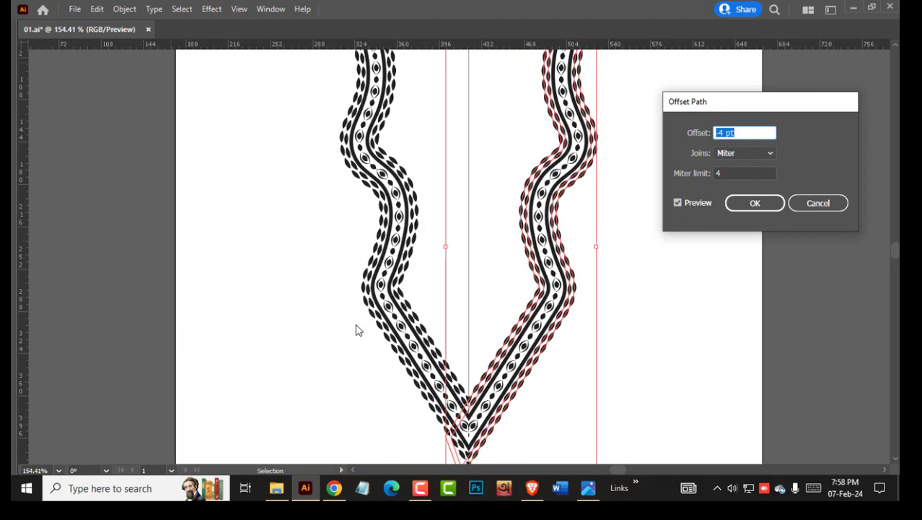
key(ctrl+Down)
key(ctrl+Down)
key(ctrl+Down)
key(ctrl+Down)
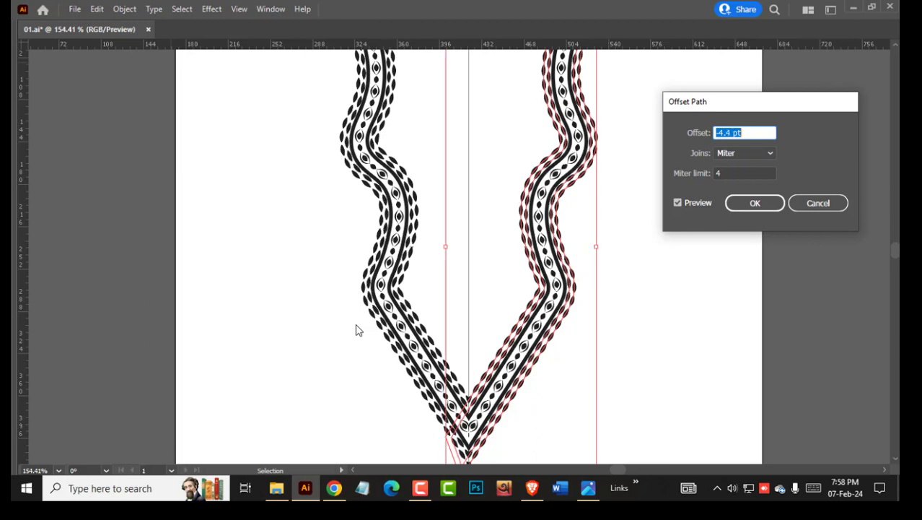
key(Return)
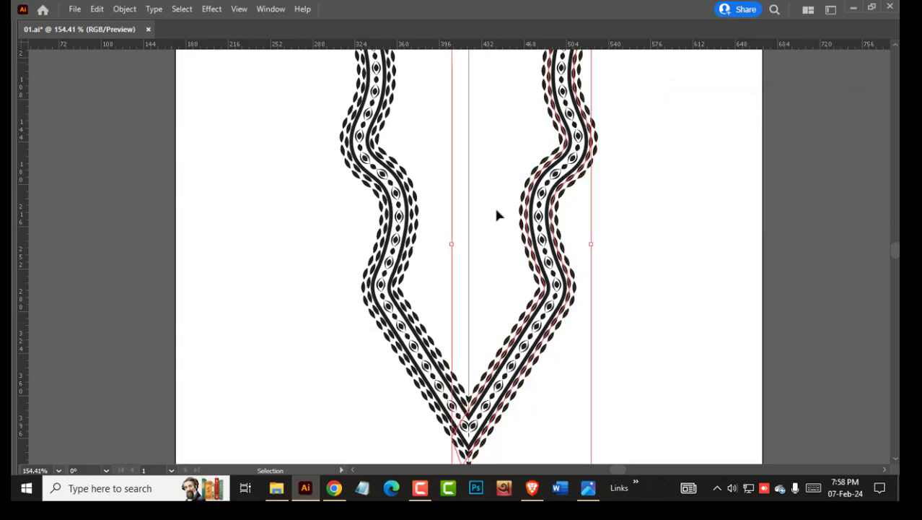
click(712, 270)
Step: Examine the doubled leaf rows along the band's curves and across the whole neckline
key(ctrl+space)
drag(541, 335, 642, 371)
drag(634, 292, 574, 307)
drag(587, 186, 592, 271)
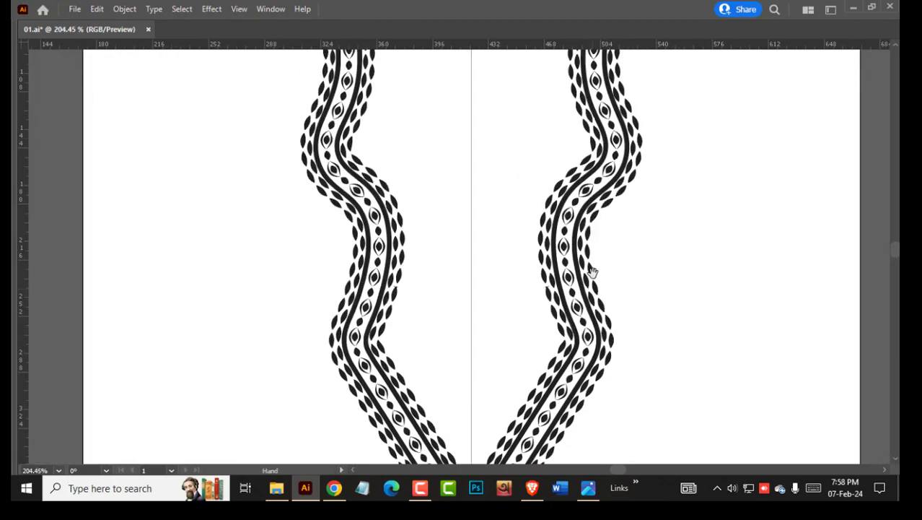
drag(593, 213, 506, 287)
key(ctrl+space)
drag(575, 322, 539, 269)
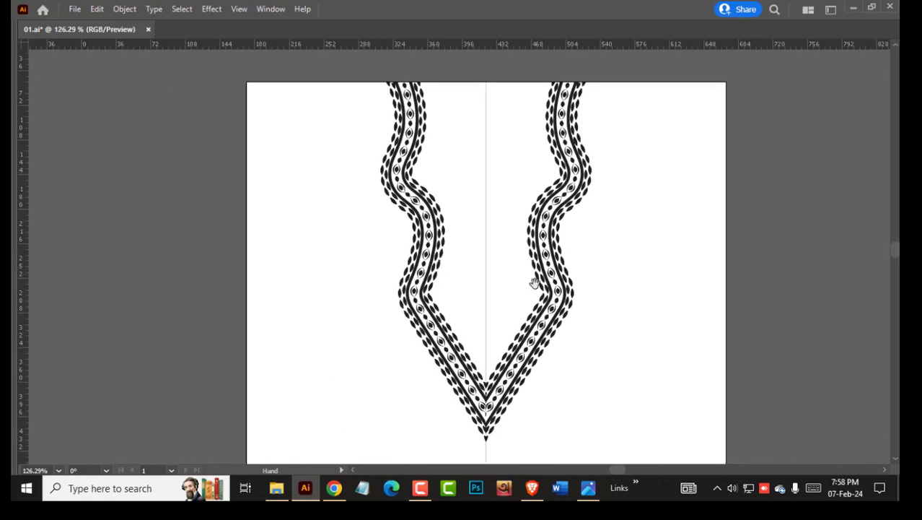
click(526, 391)
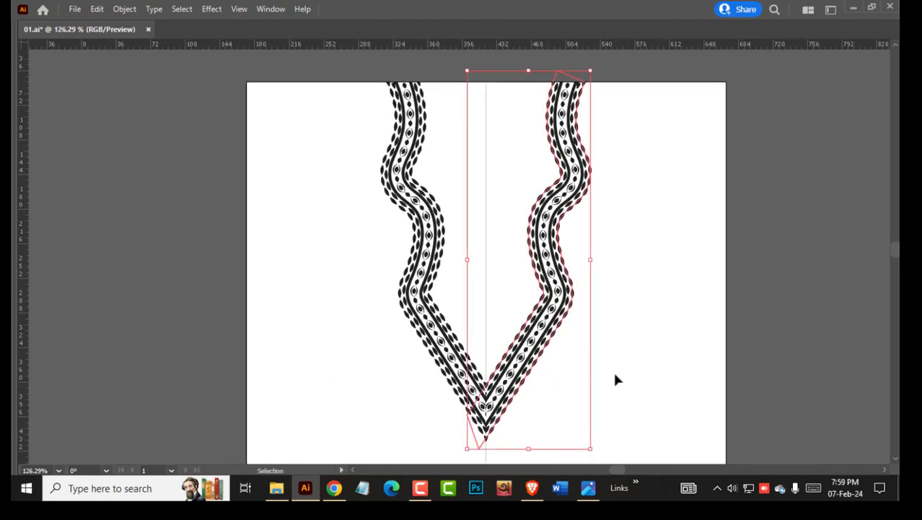
click(614, 379)
Step: Remove the closing segments at the bottom and top ends of the offset leaf path
key(a)
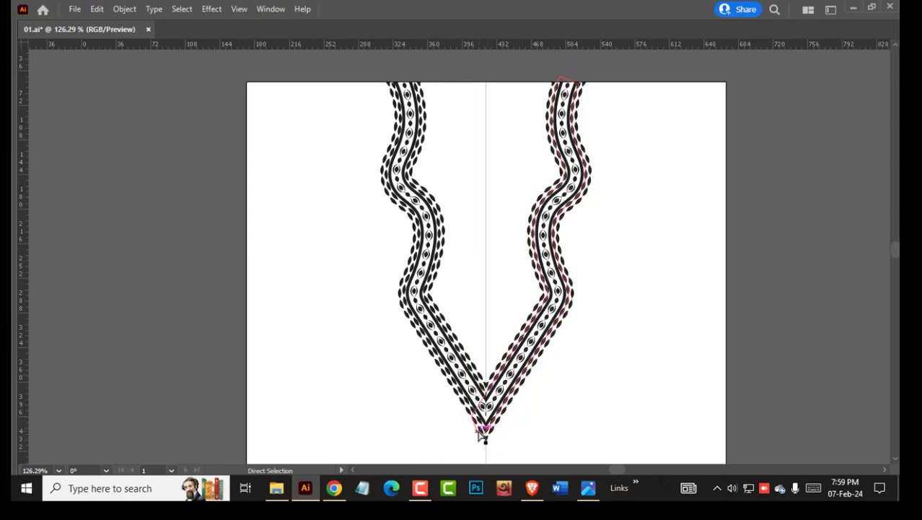
click(479, 428)
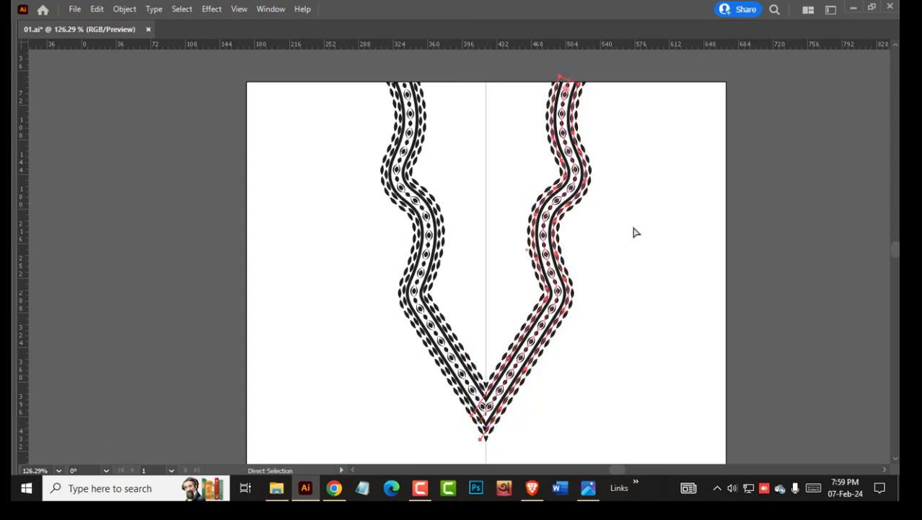
click(570, 76)
Step: Extend the offset leaf path's outer top end with the Pen tool past the artboard's upper edge and deselect it
drag(605, 79, 601, 280)
drag(577, 283, 626, 317)
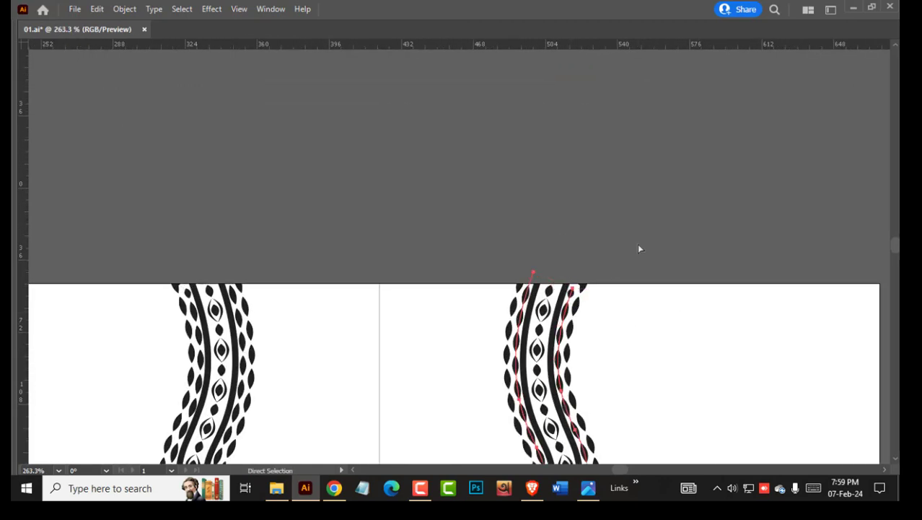
key(p)
click(573, 289)
click(590, 255)
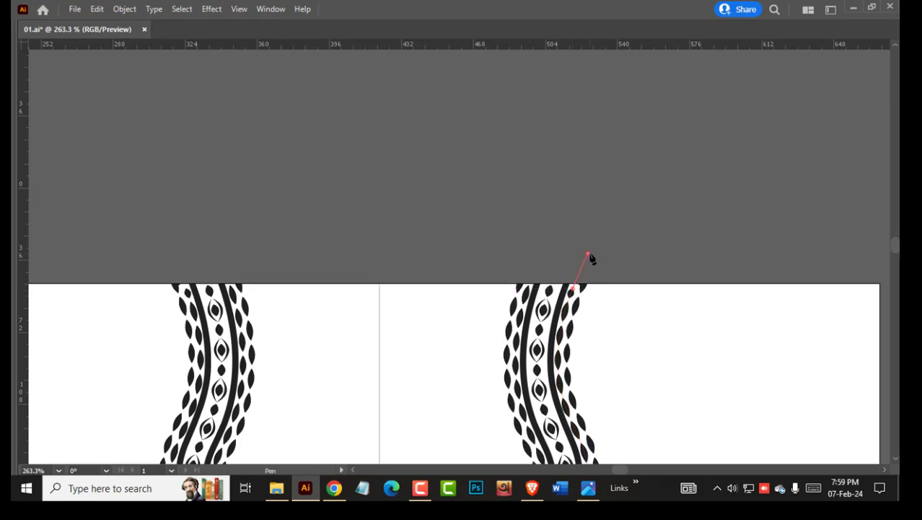
ctrl+click(661, 282)
drag(625, 318, 383, 335)
drag(562, 434, 506, 274)
drag(511, 324, 649, 327)
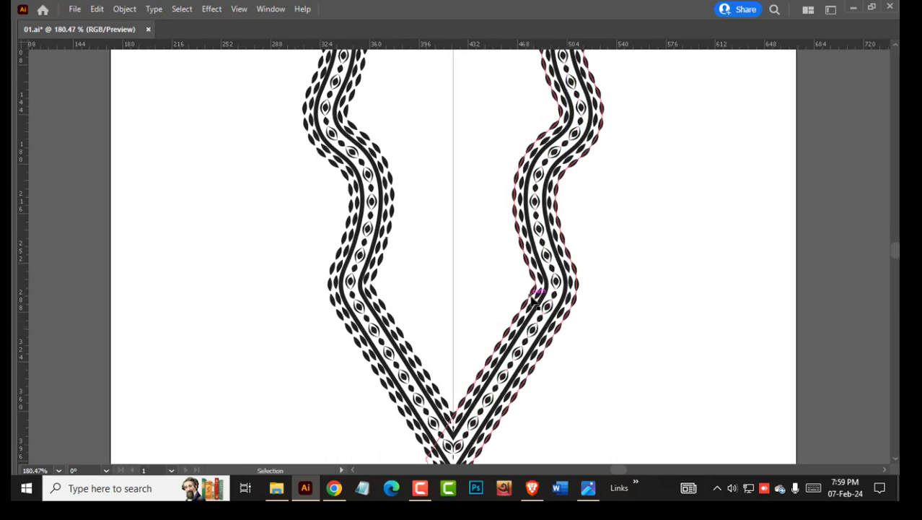
Step: Offset the outer leaf-dash path by 7 pt with Miter joins to add another row along both sides of the band
click(536, 297)
drag(578, 305, 591, 263)
key(a)
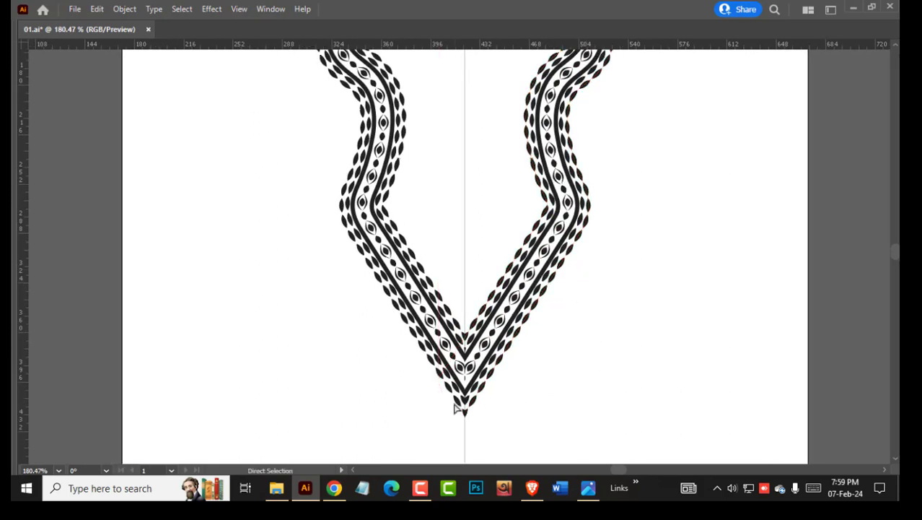
click(543, 410)
scroll(607, 267, up, 4)
key(v)
click(578, 335)
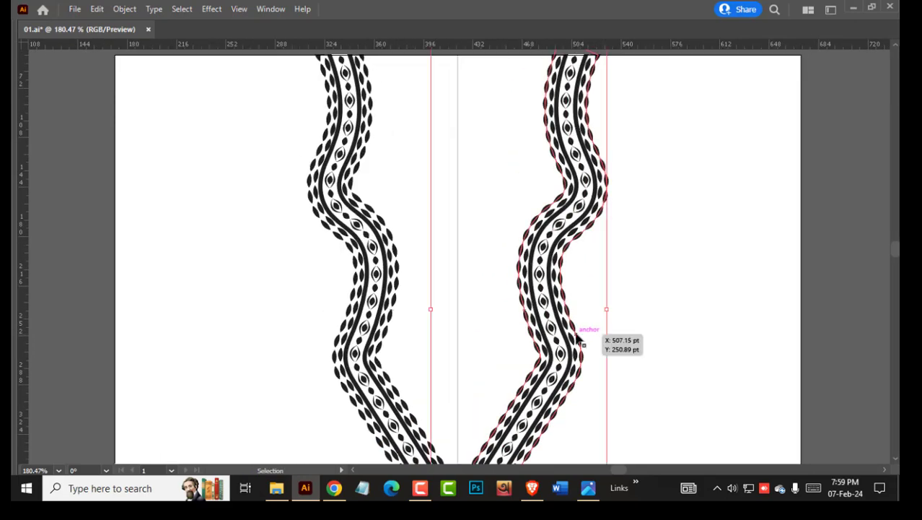
key(space)
drag(576, 372, 545, 212)
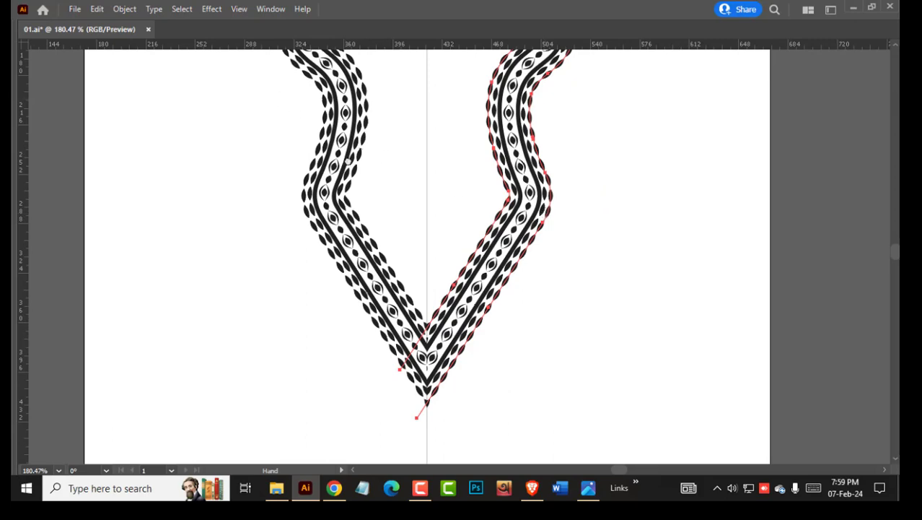
click(124, 8)
mouse_move(253, 339)
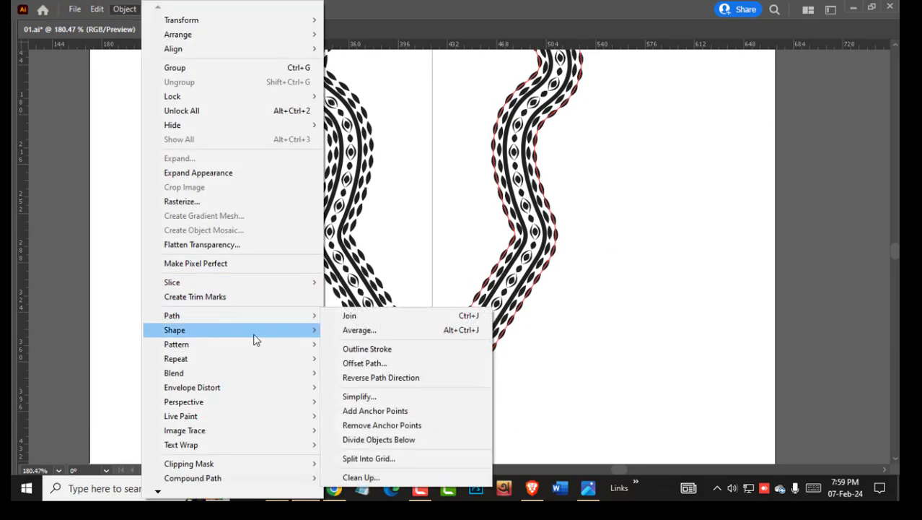
click(388, 364)
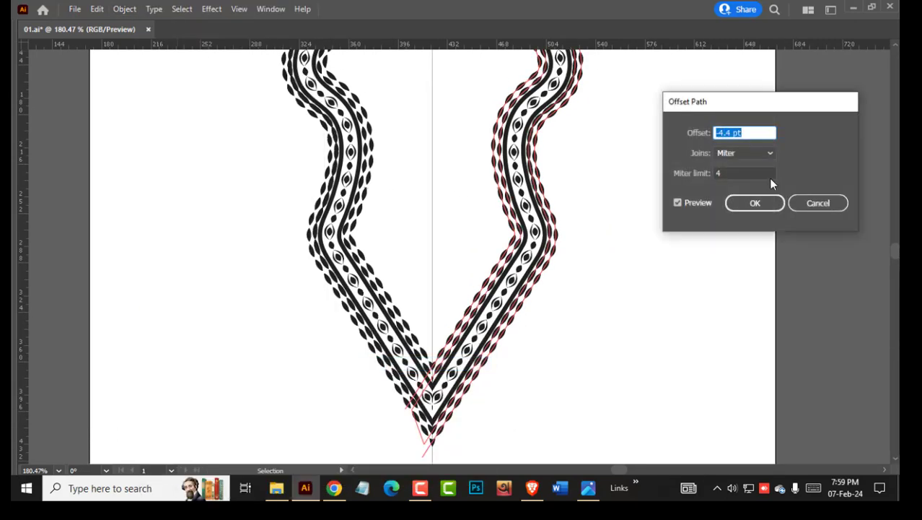
key(Up)
key(Up)
key(Up)
key(Up)
key(Up)
key(Up)
key(Up)
key(Up)
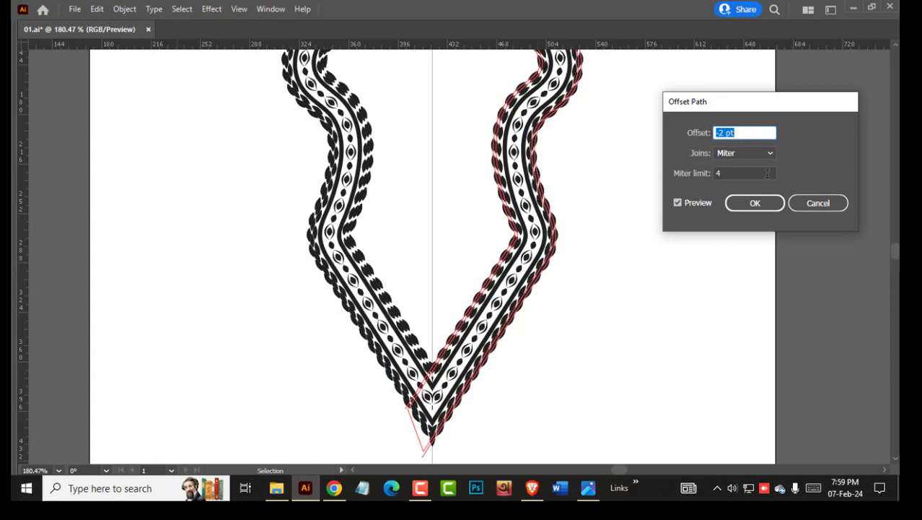
key(Up)
key(Up)
key(Up)
key(Up)
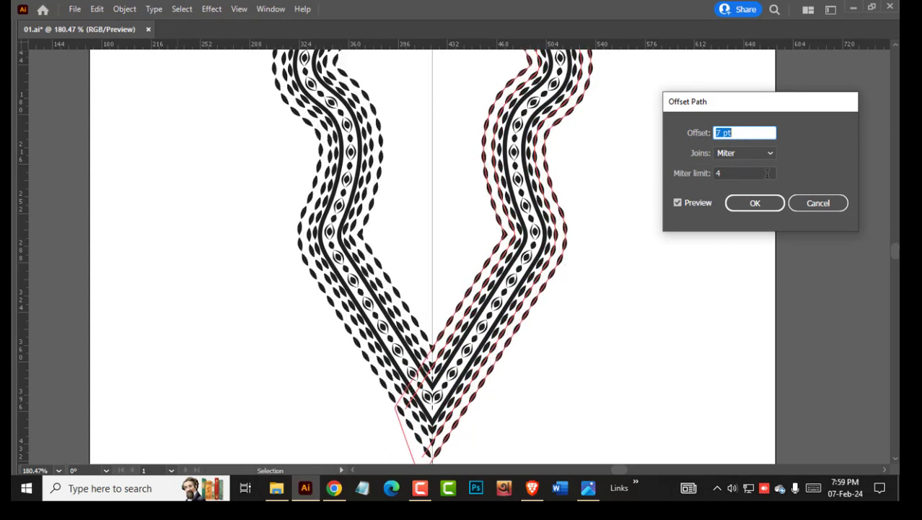
key(Up)
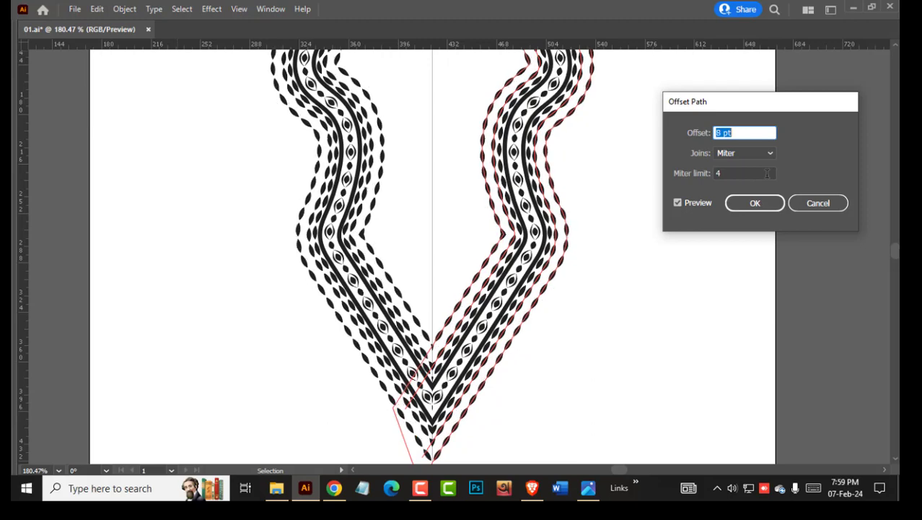
key(Down)
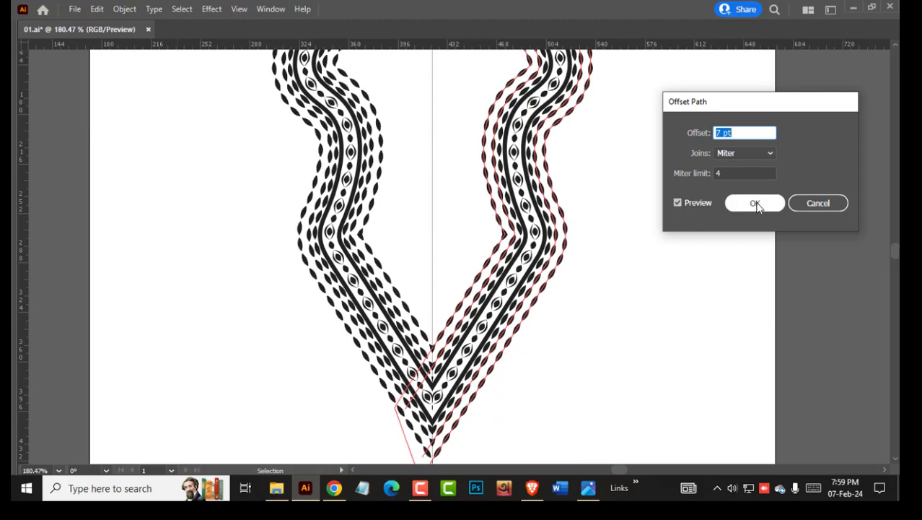
click(755, 204)
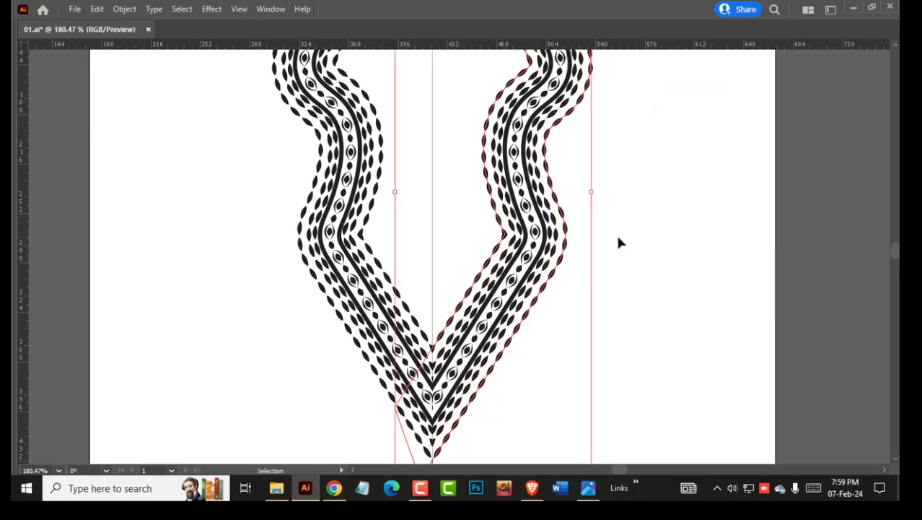
Step: Turn off the dashed line on the offset path and apply the eight-petal outlined flower scatter brush to it
key(Tab)
click(727, 276)
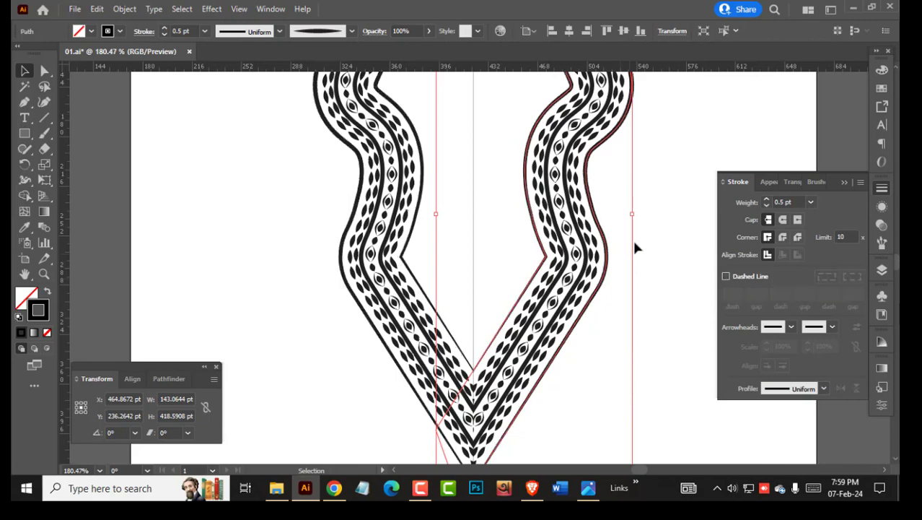
scroll(589, 313, up, 3)
drag(570, 294, 530, 194)
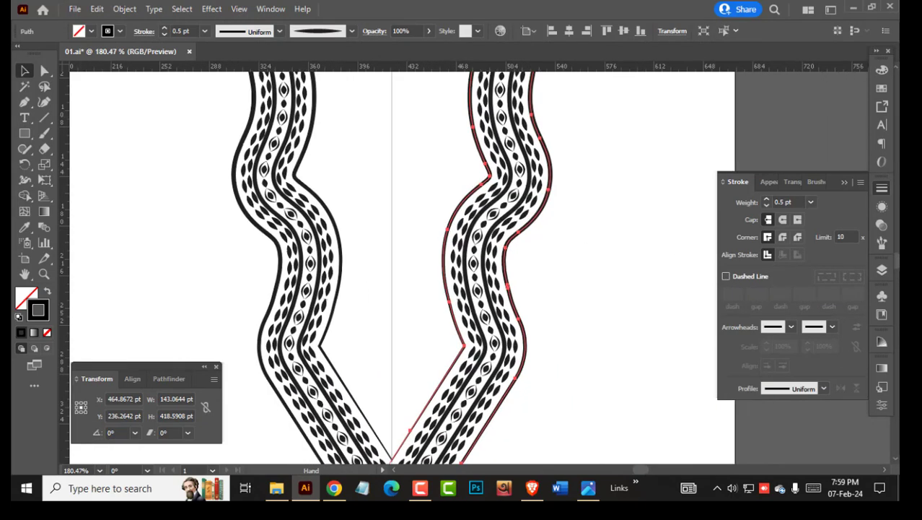
click(880, 246)
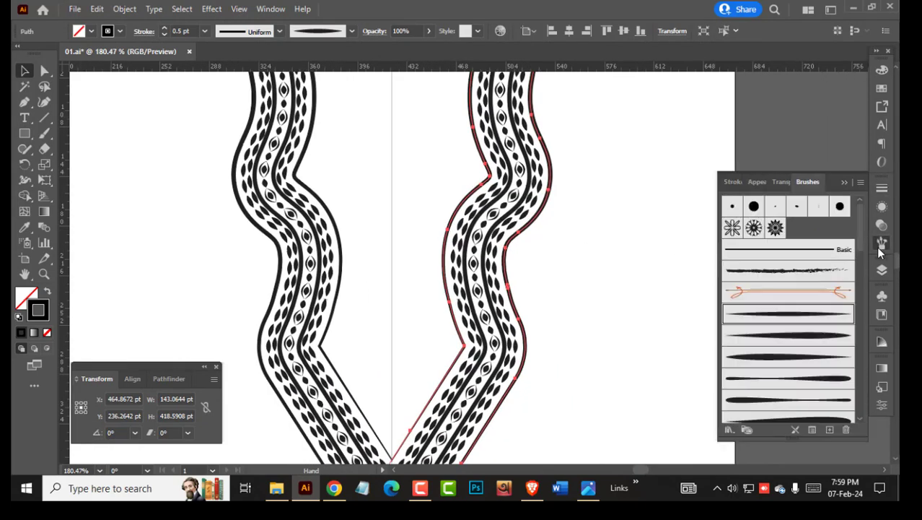
click(775, 227)
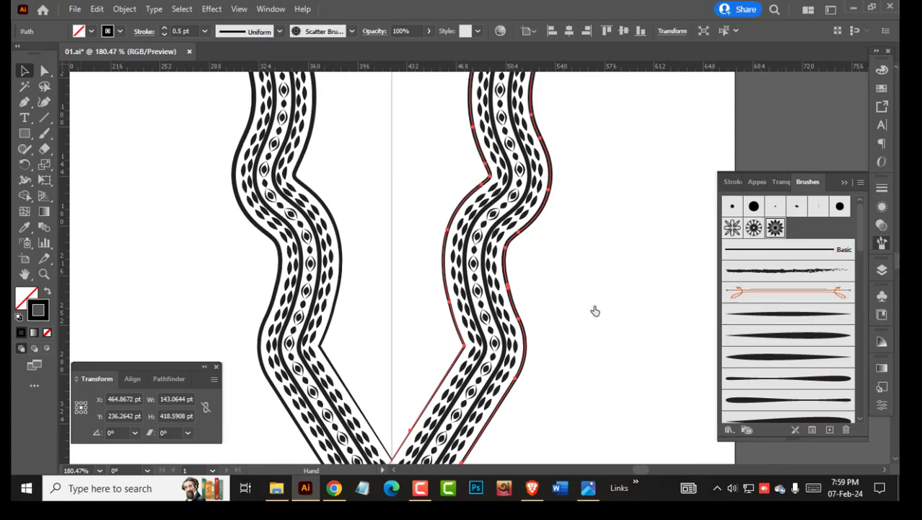
click(732, 228)
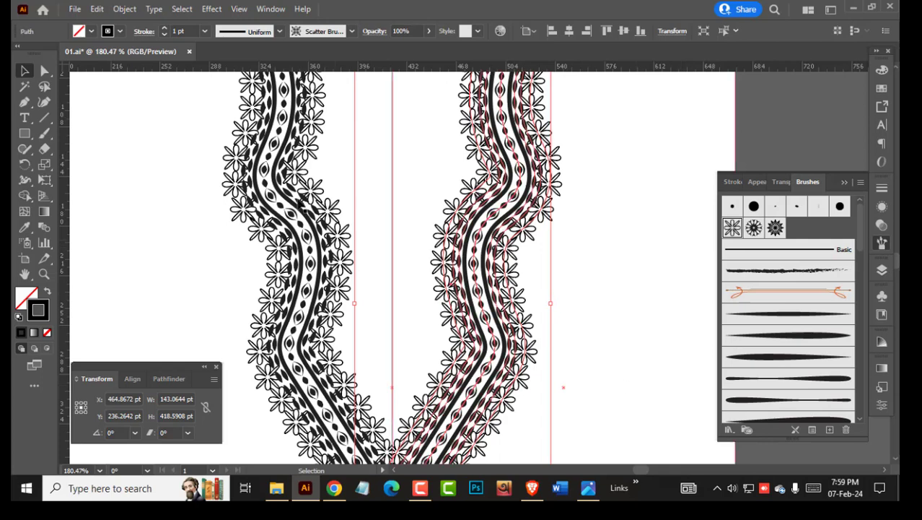
Step: Reduce the flower scatter brush's fixed size to 49% in its brush options
double_click(731, 233)
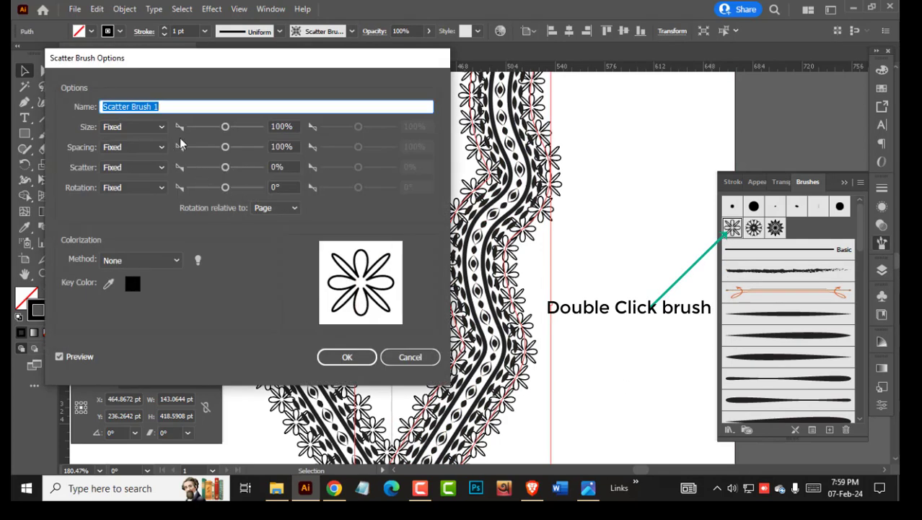
click(224, 127)
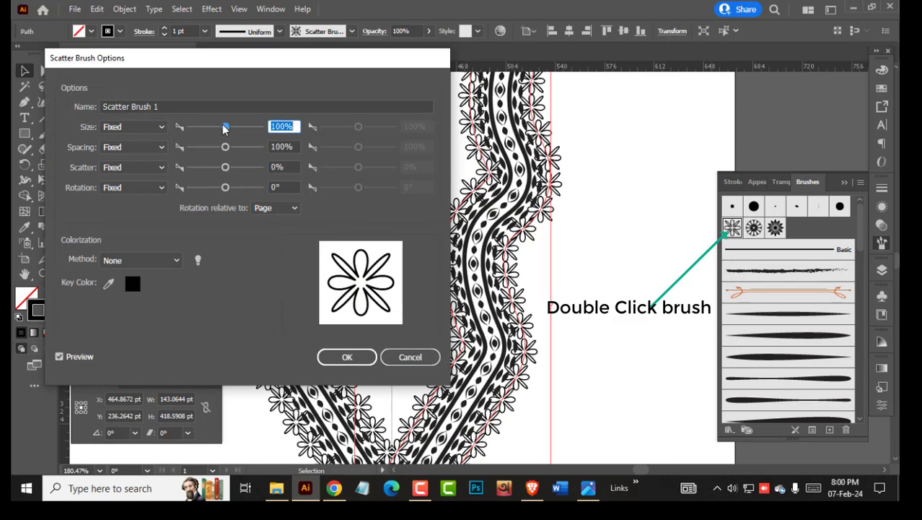
drag(225, 127, 223, 127)
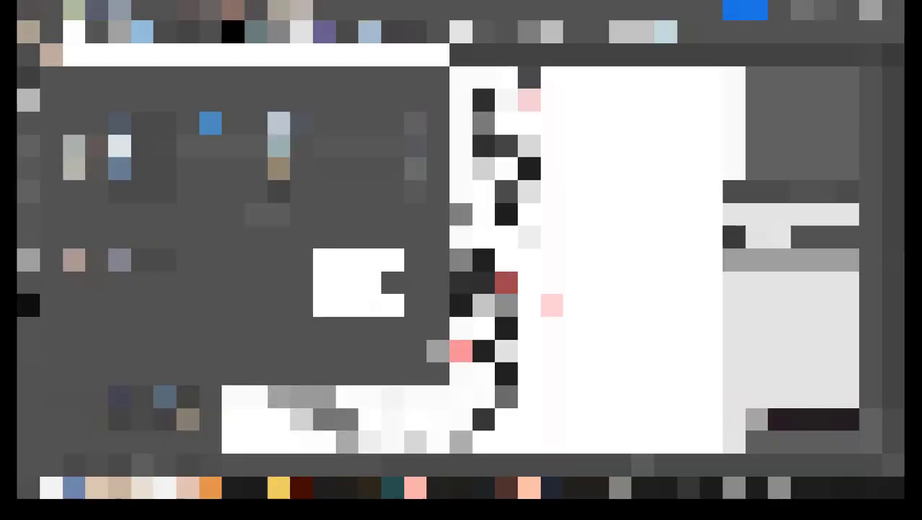
click(224, 148)
drag(224, 148, 224, 148)
key(shift+Tab)
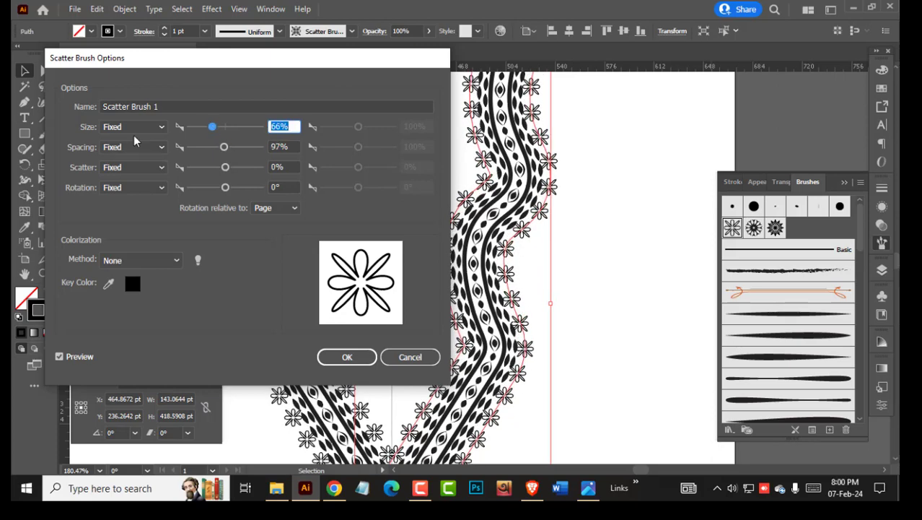
key(Down)
key(Down)
key(Down)
key(Down)
key(Down)
key(Down)
key(Down)
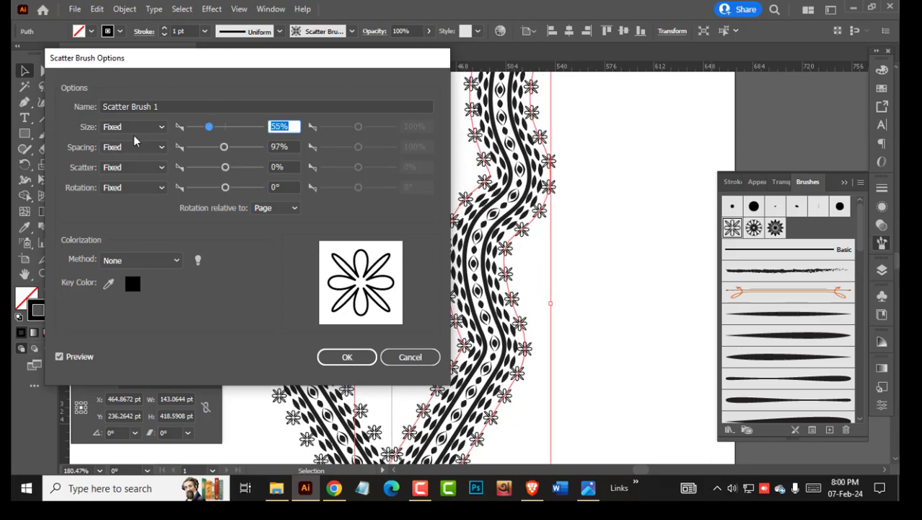
Step: Set the flower scatter brush's fixed spacing to 57% and apply the changed options to the existing strokes
key(Tab)
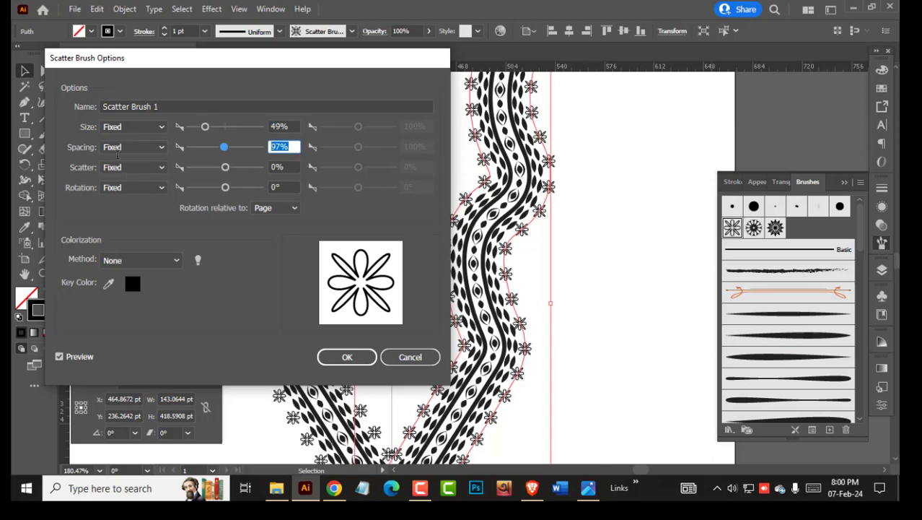
key(Down)
key(Down)
key(Down)
key(Down)
key(Down)
key(Down)
key(Down)
key(Down)
key(Down)
key(Down)
key(Down)
key(Down)
key(Down)
key(Down)
key(Down)
key(Down)
key(Down)
key(Down)
key(Down)
key(Down)
key(Down)
key(Down)
key(Down)
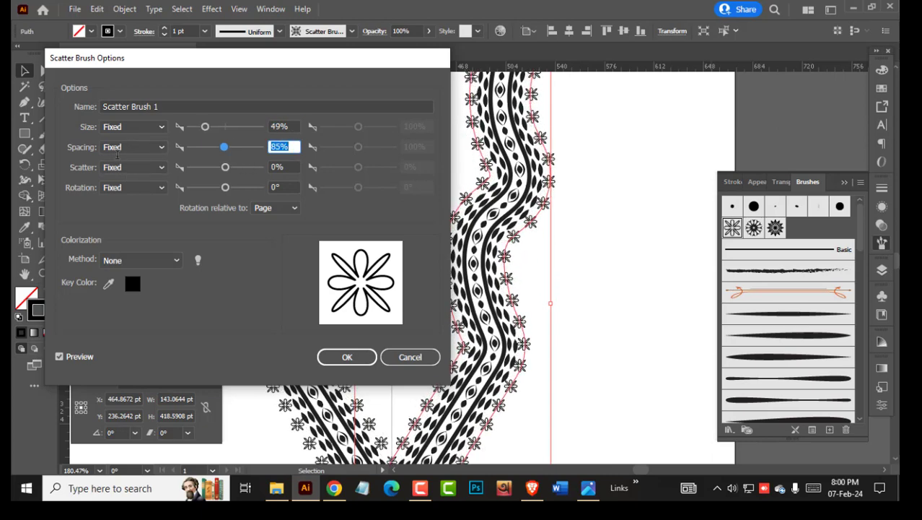
key(Down)
key(Down)
key(Down)
key(Down)
key(Down)
key(Down)
key(Down)
key(Down)
key(Down)
key(Down)
key(Down)
key(Down)
key(Down)
key(Down)
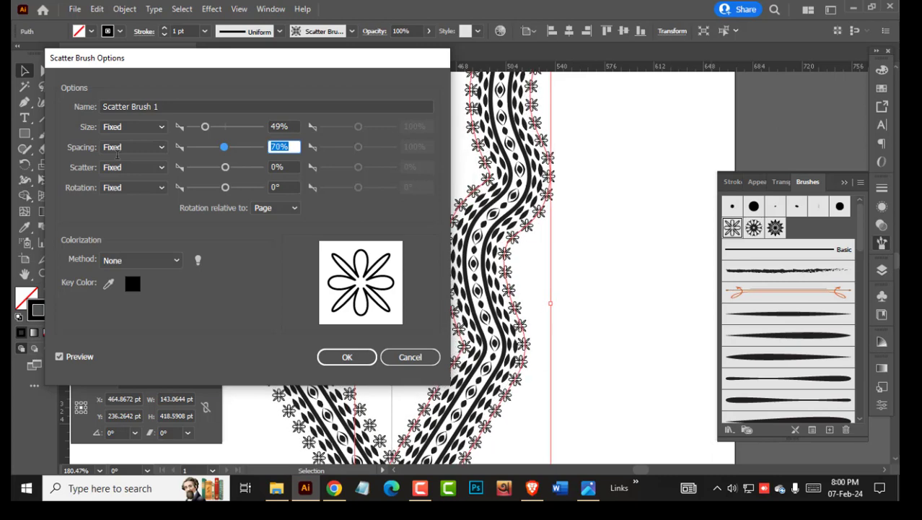
key(Down)
key(Down)
key(Down)
key(Down)
key(Down)
key(Down)
key(Down)
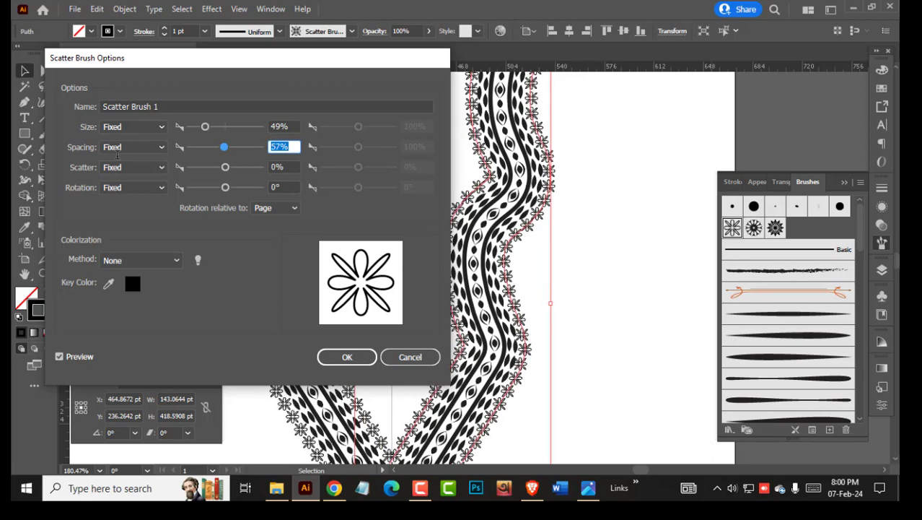
click(350, 357)
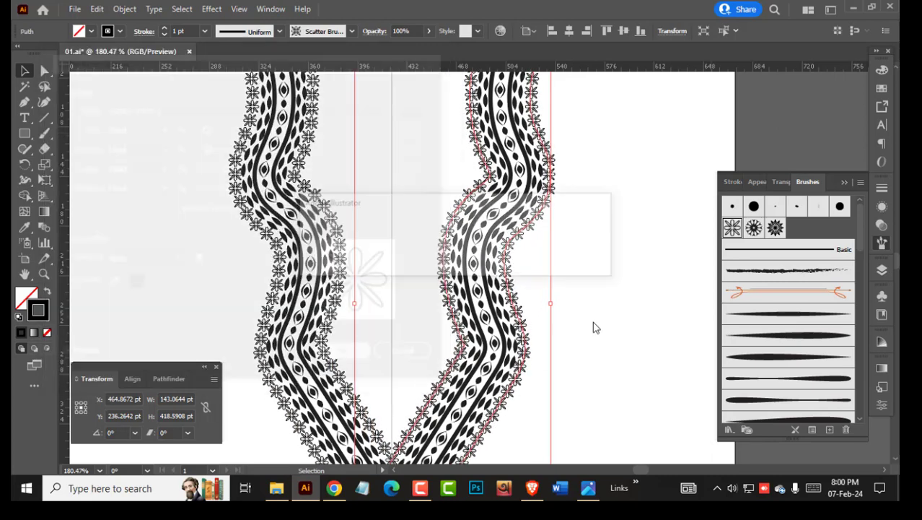
key(Return)
Step: Move the flower path's lowest anchor point further down and outward to adjust the flowers at the neckline's tip, then deselect the path
click(599, 303)
drag(355, 377, 379, 375)
drag(441, 461, 635, 392)
key(a)
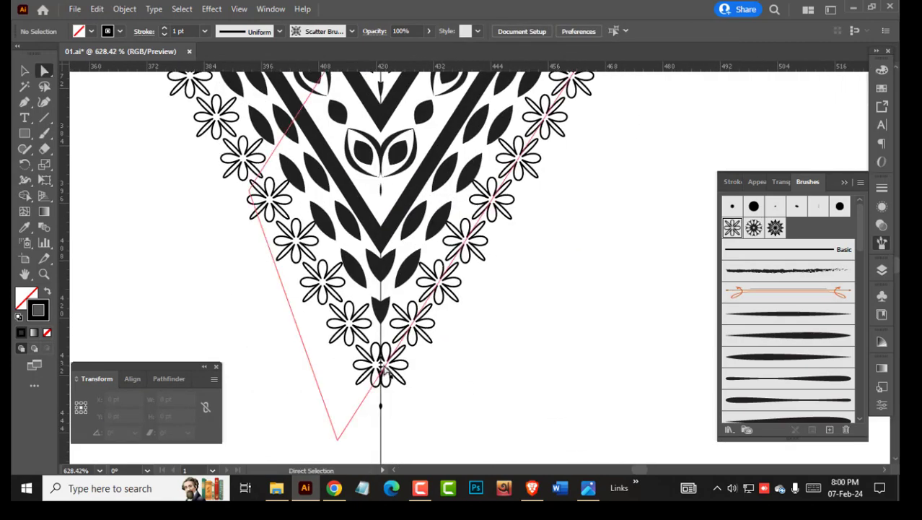
click(382, 367)
drag(338, 436, 324, 454)
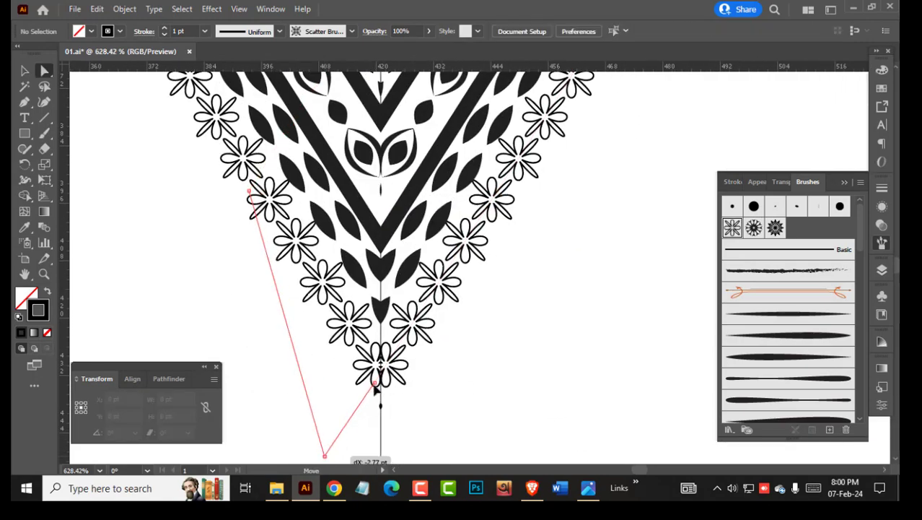
drag(365, 398, 352, 407)
click(447, 391)
drag(339, 315, 487, 313)
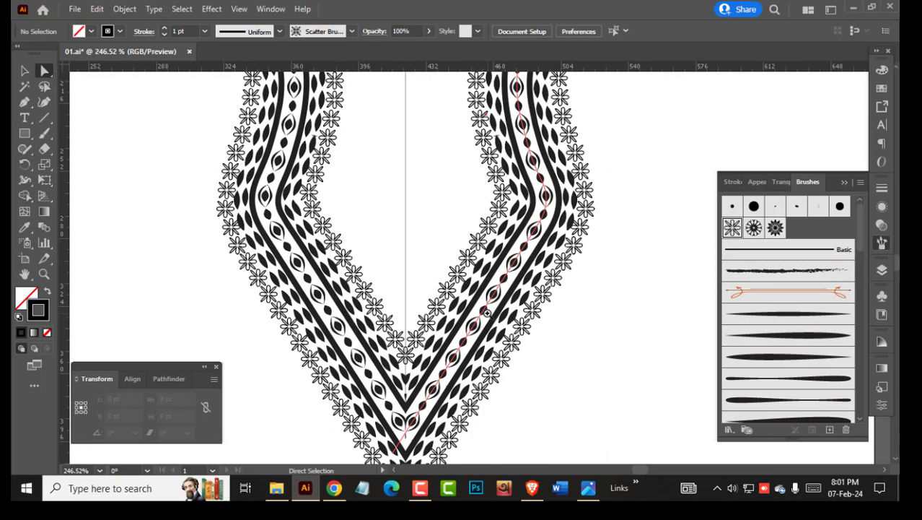
key(Tab)
drag(487, 266, 451, 265)
drag(545, 159, 559, 257)
drag(560, 256, 491, 210)
click(420, 488)
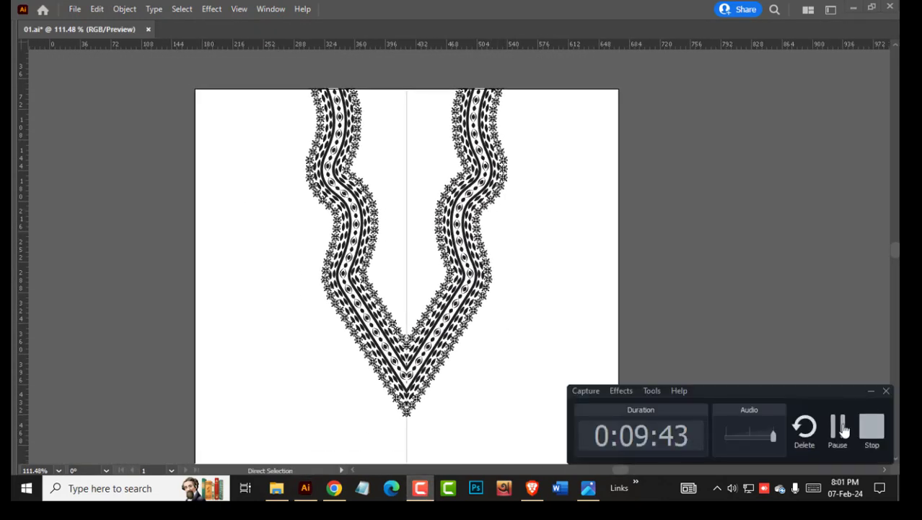
click(843, 430)
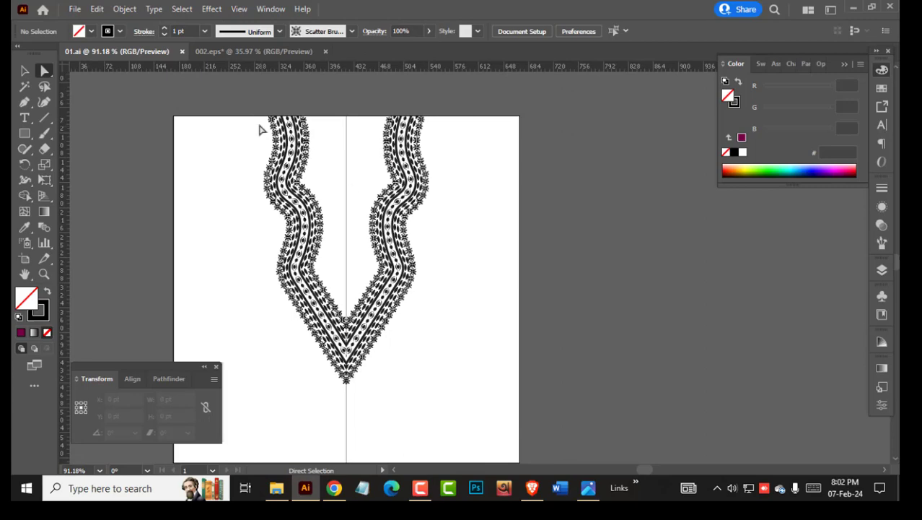
Step: Expand the whole neckline artwork into filled shapes and bring it into 002.eps beside the purple gradient background
drag(401, 303, 467, 390)
click(124, 10)
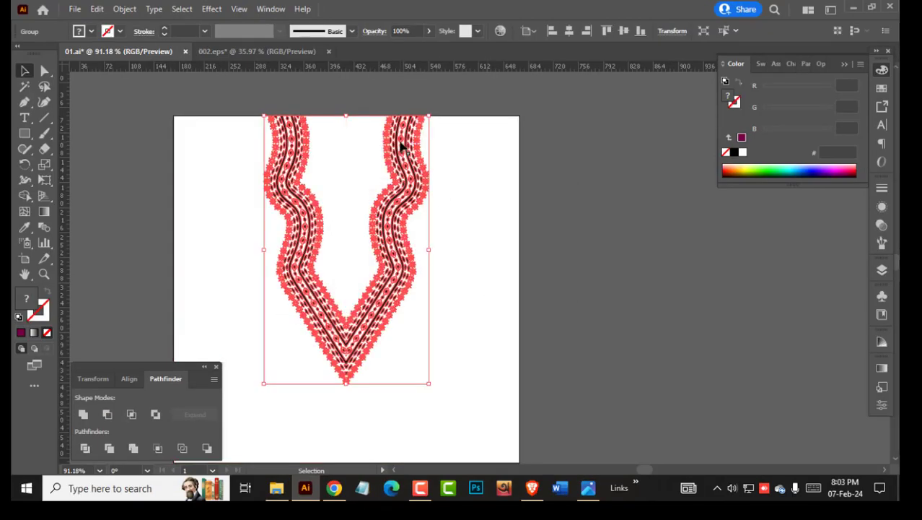
drag(400, 142, 253, 280)
drag(263, 320, 311, 335)
Step: Delete the white background shape behind the central leaves of the neckline band
click(268, 132)
drag(273, 193, 424, 179)
key(a)
click(423, 174)
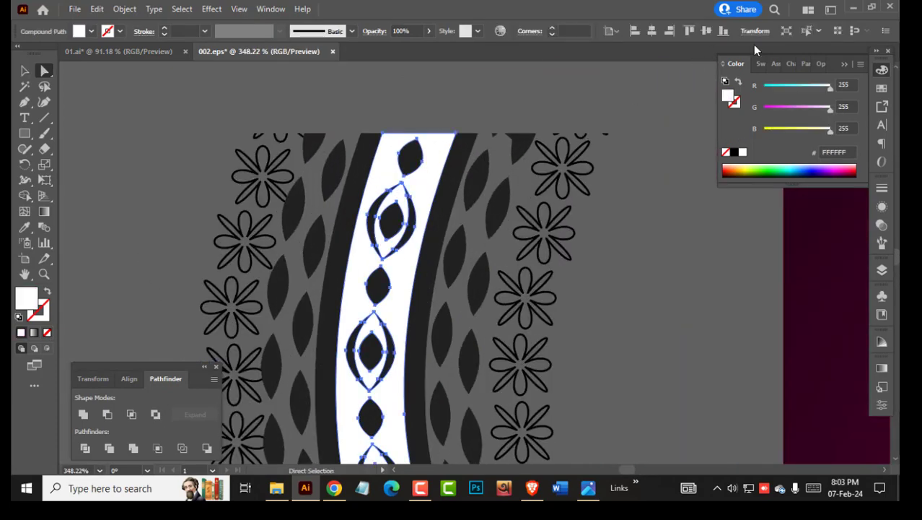
key(Delete)
drag(636, 227, 218, 131)
Step: Ungroup the neckline artwork and deselect it
key(v)
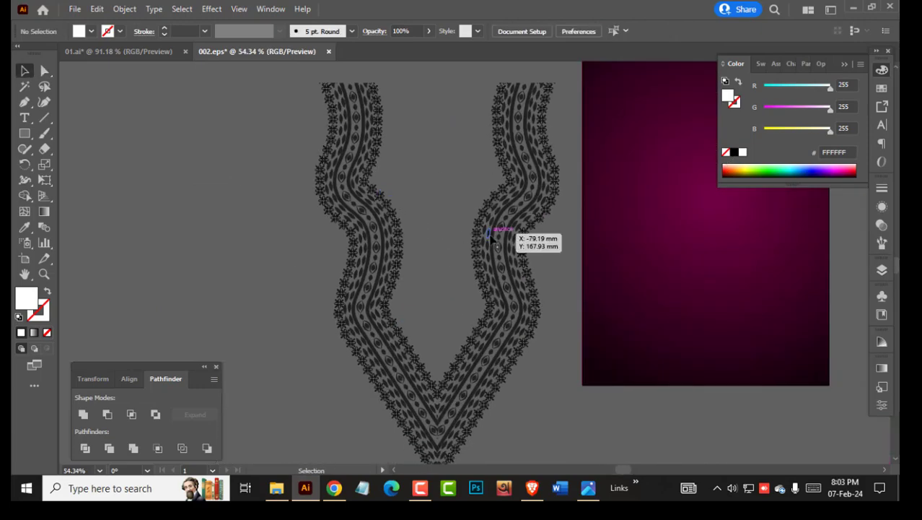
click(492, 231)
right_click(492, 174)
click(539, 280)
click(452, 249)
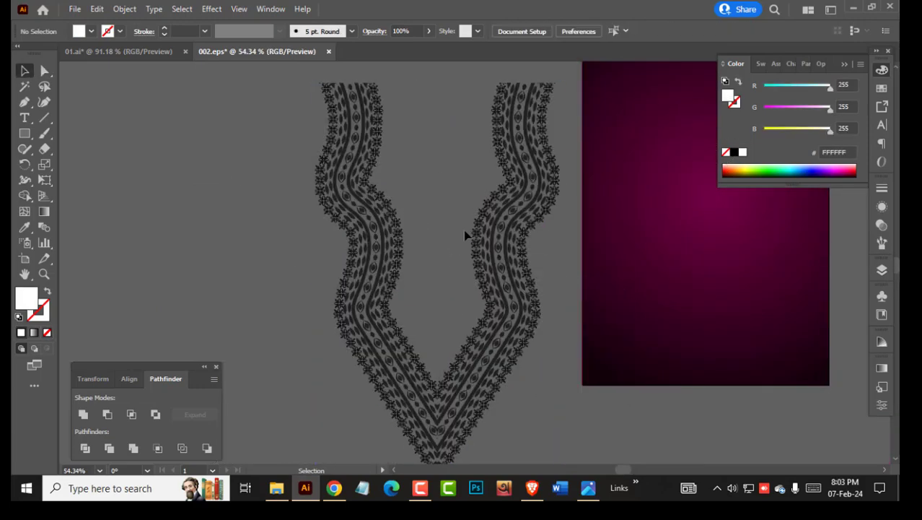
Step: Match all the border flowers to the leaves' dark grey fill, 202020, using the Eyedropper
click(477, 232)
click(718, 30)
drag(474, 250, 797, 337)
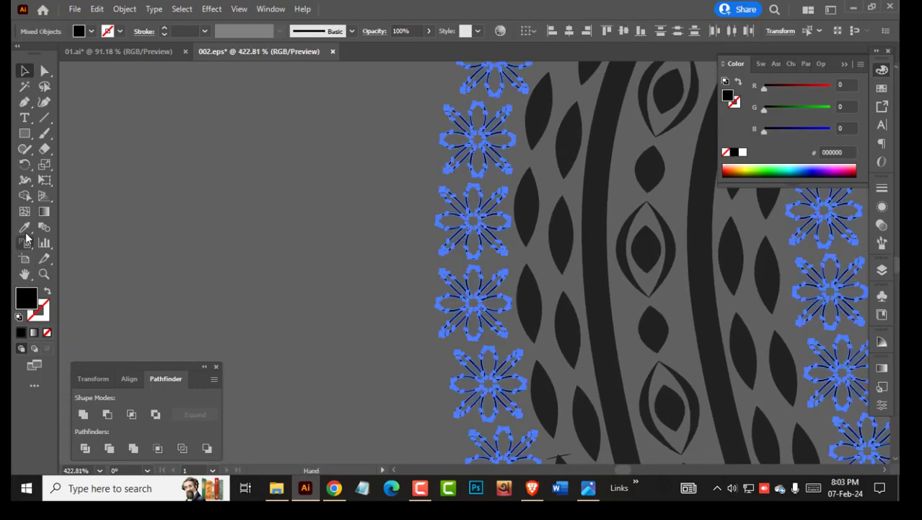
key(i)
click(531, 301)
click(808, 31)
drag(505, 275, 117, 258)
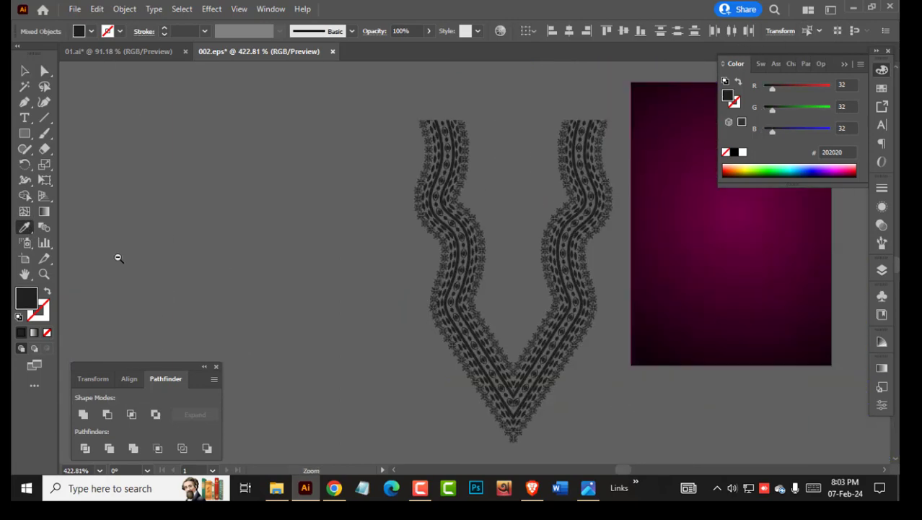
drag(600, 343, 600, 292)
Step: Group the whole neckline artwork and cut it from the canvas
key(v)
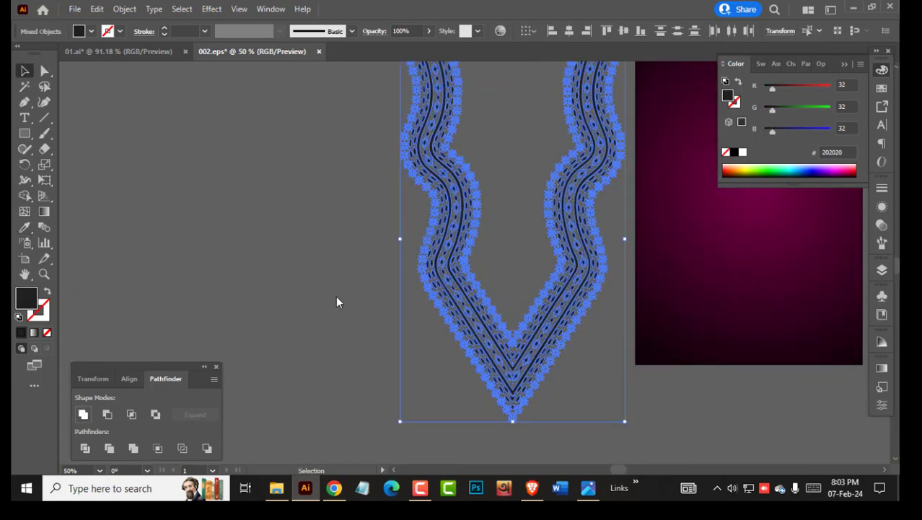
key(ctrl+g)
key(ctrl+x)
Step: Delete all leftover paths except the purple background and paste the grouped neckline back in place
drag(609, 247, 408, 239)
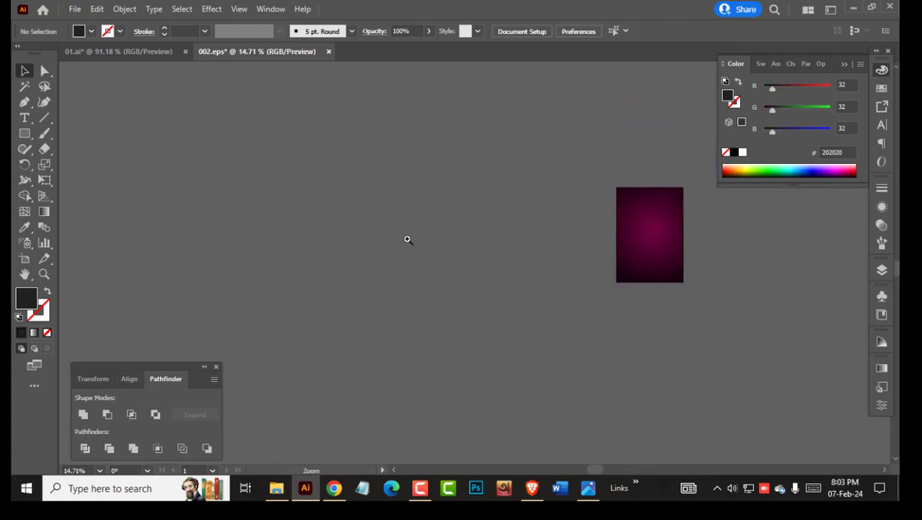
key(ctrl+f)
key(ctrl+a)
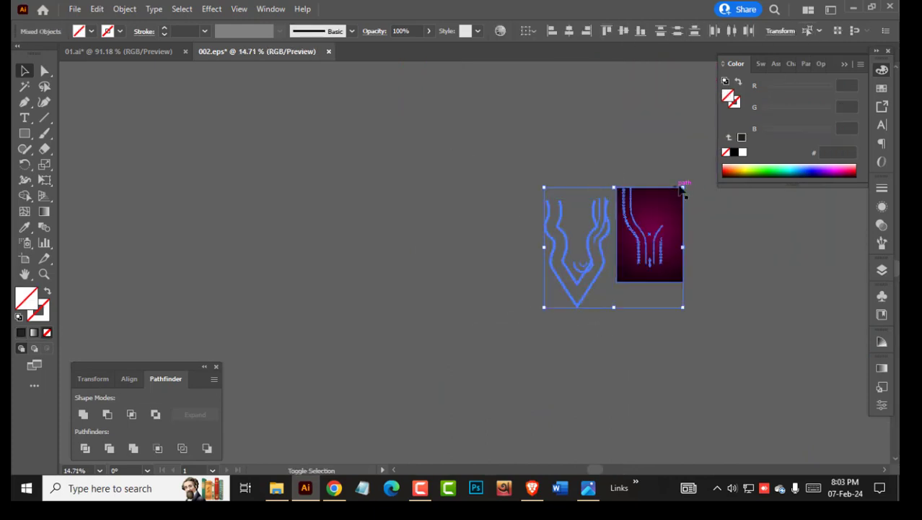
shift+click(680, 189)
key(Delete)
key(Tab)
key(ctrl+f)
Step: Move the neckline onto the purple background and scale it down to fit centred inside with margins
drag(569, 224, 671, 264)
drag(564, 249, 341, 289)
drag(351, 174, 342, 196)
drag(324, 242, 334, 232)
drag(272, 291, 390, 321)
key(Tab)
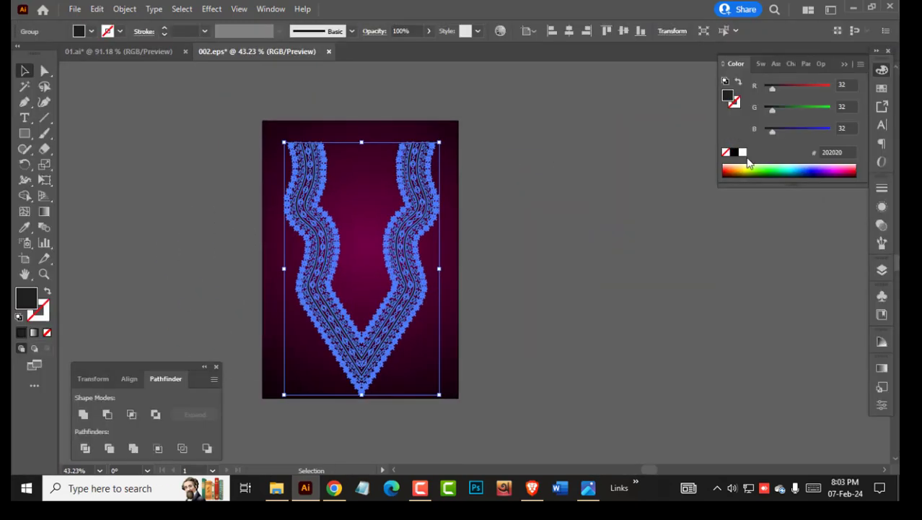
Step: Fill the neckline group with white and deselect it
click(743, 152)
click(620, 290)
drag(288, 347, 488, 318)
drag(525, 294, 337, 352)
drag(438, 310, 436, 304)
click(558, 259)
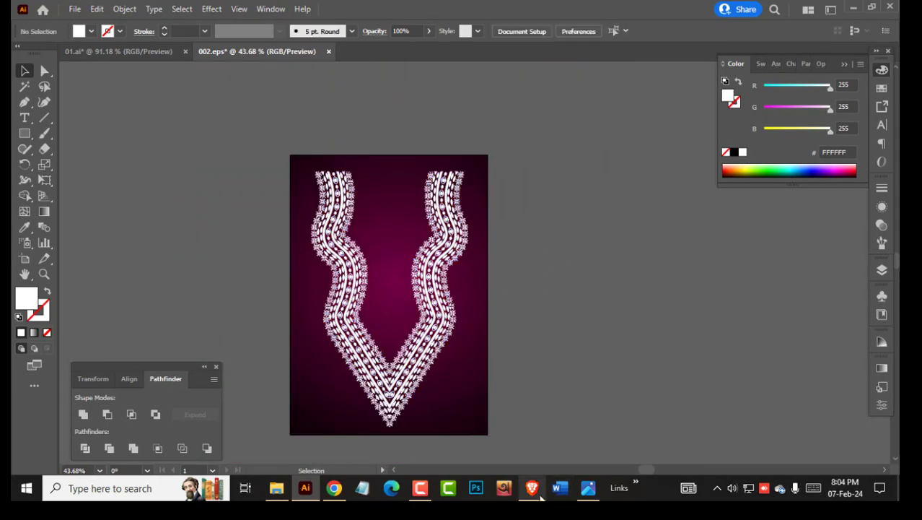
click(536, 492)
click(535, 488)
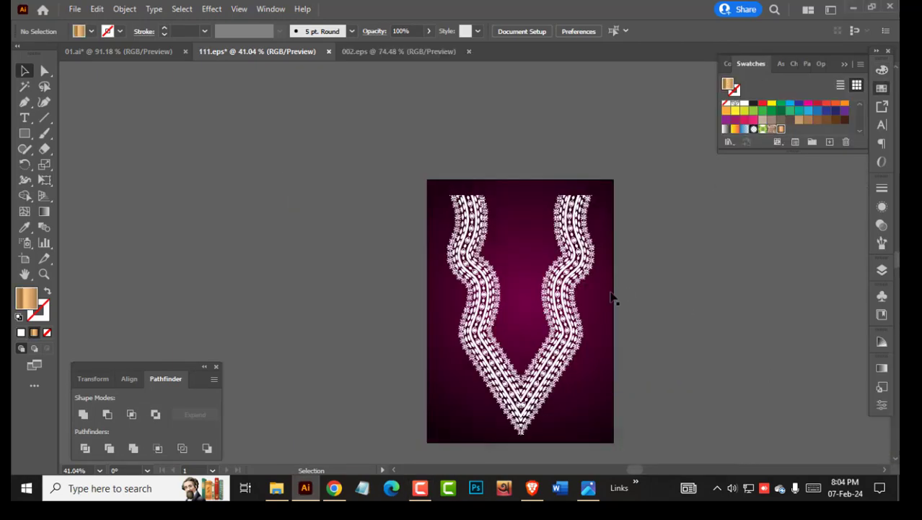
Step: Convert the white neckline group in 111.eps into a single compound path
click(581, 283)
scroll(570, 289, up, 6)
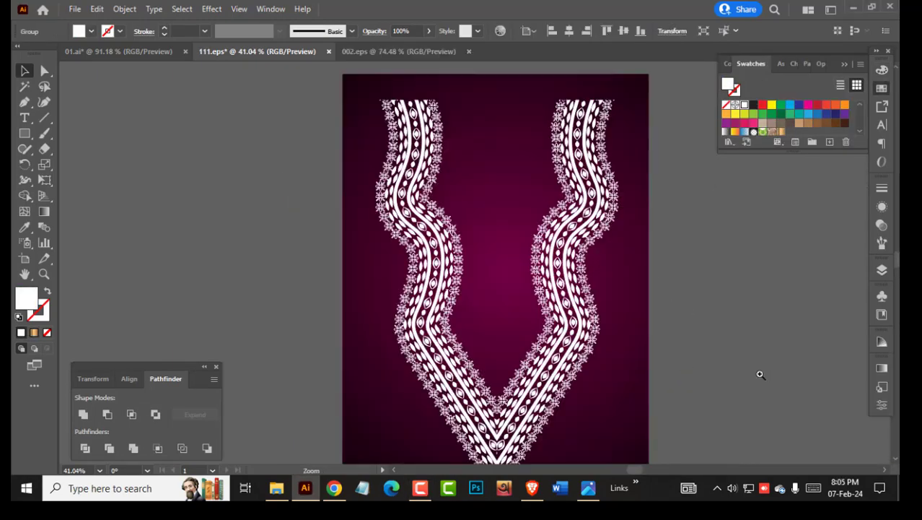
click(124, 9)
mouse_move(222, 478)
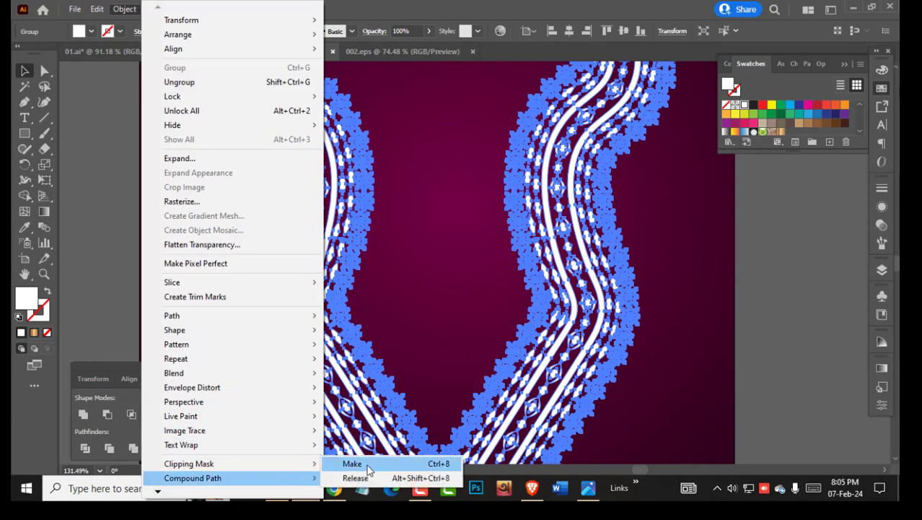
click(350, 462)
key(ctrl+0)
Step: Fill the neckline compound path with the gold gradient swatch
click(781, 133)
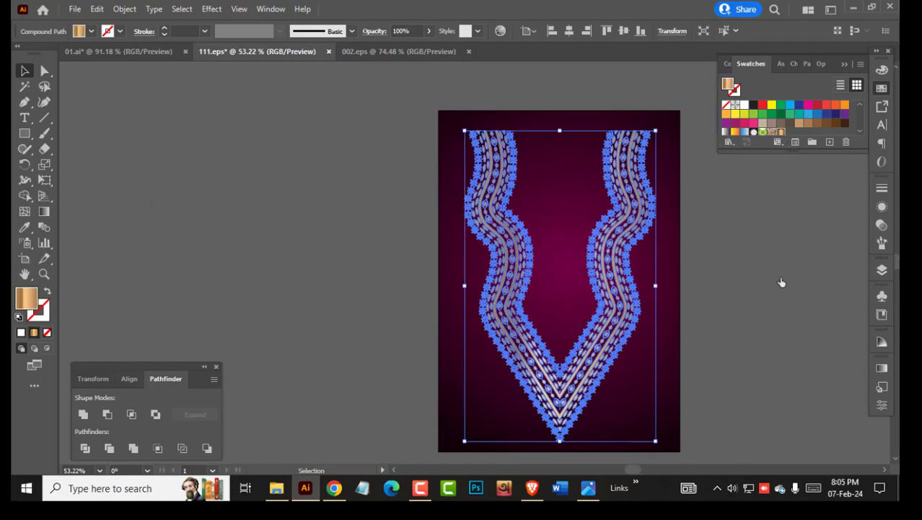
click(780, 280)
scroll(627, 332, up, 2)
Step: Redraw the gold linear gradient across the neckline with the Gradient tool, extending it beyond both sides, and deselect the artwork
click(612, 303)
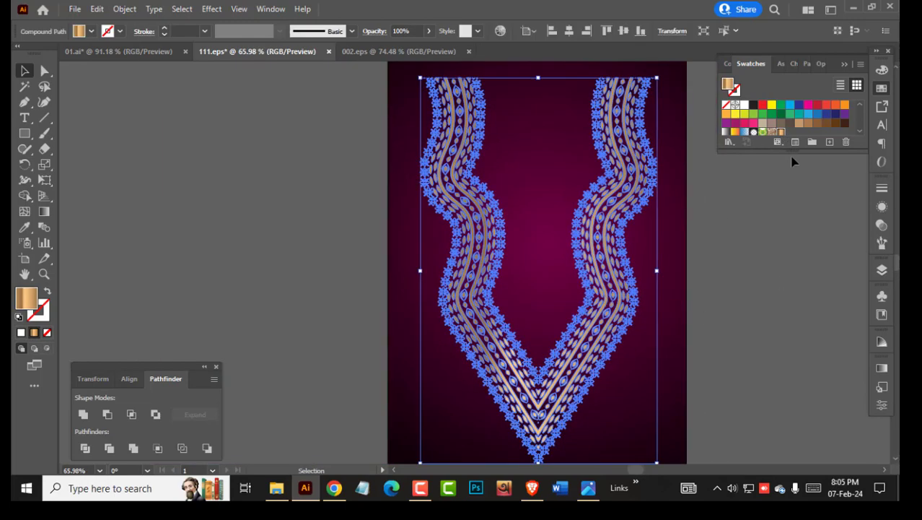
scroll(524, 299, down, 3)
click(47, 213)
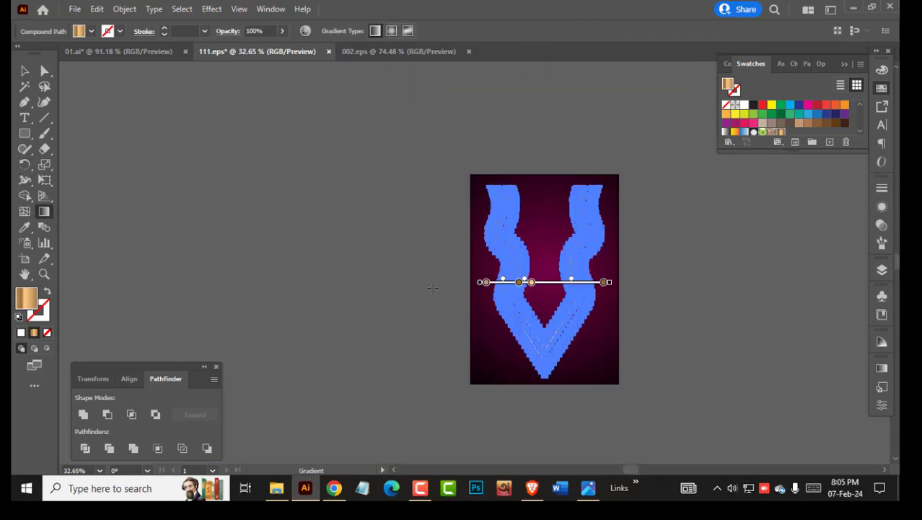
drag(426, 287, 739, 322)
ctrl+click(661, 322)
drag(616, 303, 711, 333)
ctrl+click(565, 293)
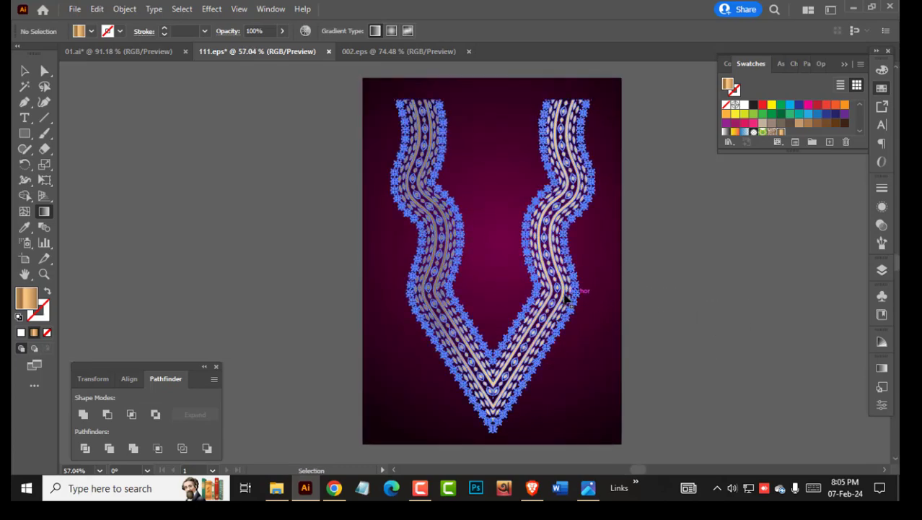
key(Tab)
mouse_move(251, 266)
mouse_down()
mouse_move(463, 242)
mouse_move(300, 241)
mouse_up()
ctrl+click(254, 270)
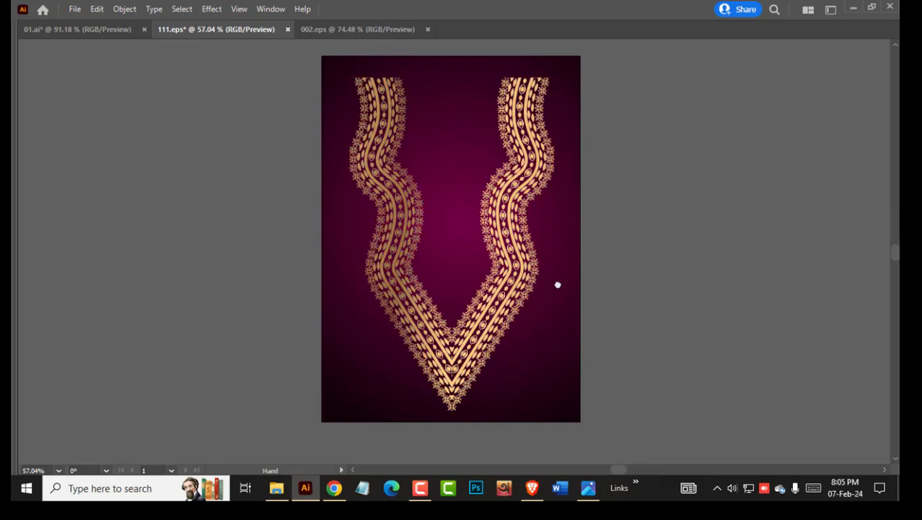
Step: Recolour the purple background rectangle to RGB 88, 0, 67 and deselect everything
drag(557, 288, 534, 322)
mouse_move(549, 328)
mouse_down()
mouse_move(589, 339)
mouse_move(570, 311)
mouse_up()
click(544, 327)
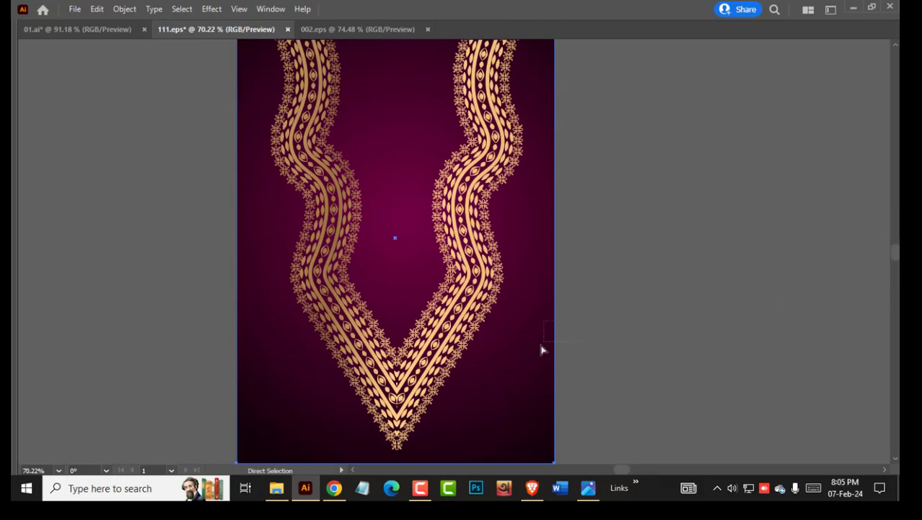
key(Tab)
key(v)
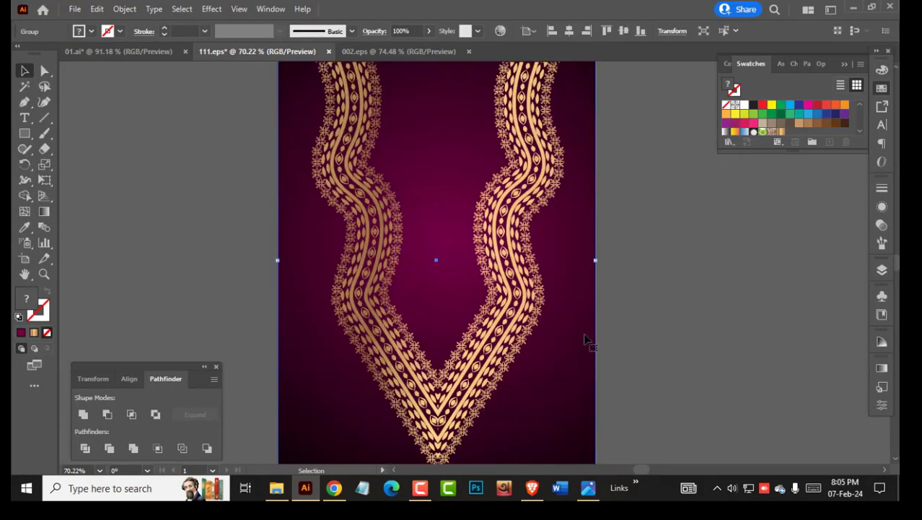
key(a)
click(586, 329)
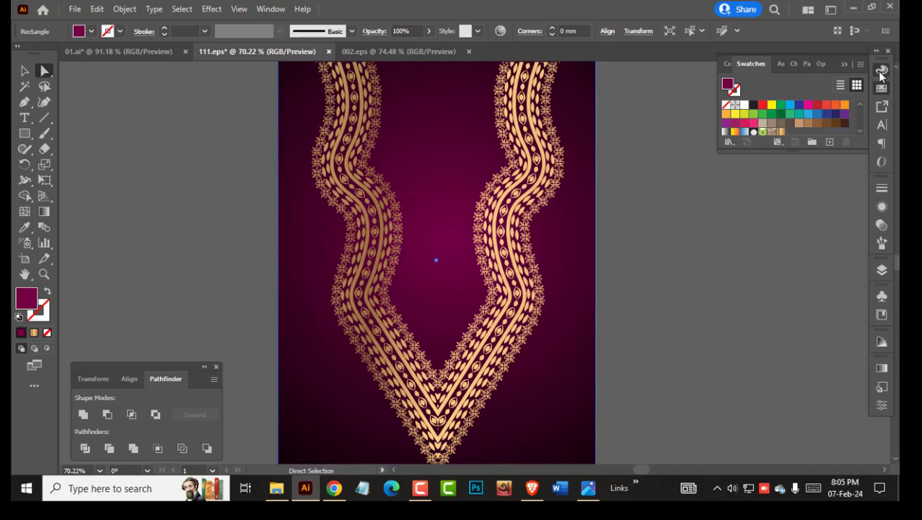
click(881, 71)
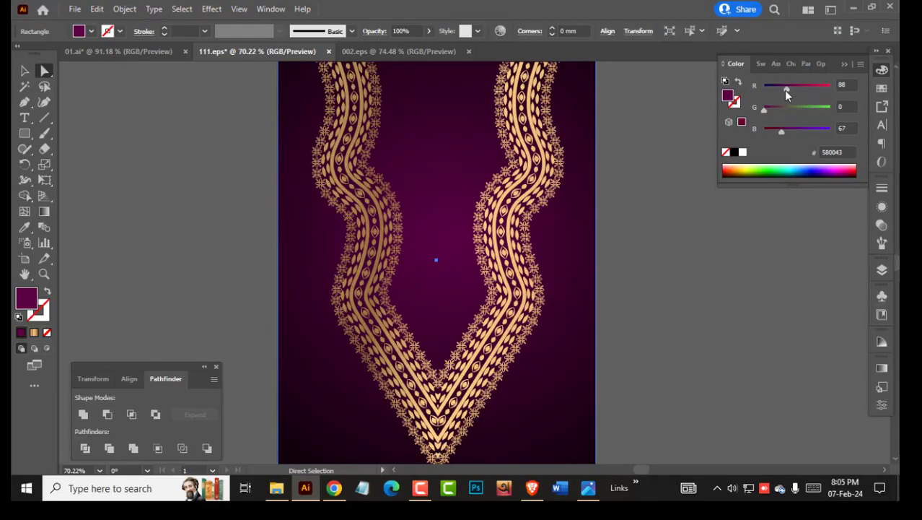
click(668, 310)
scroll(572, 274, down, 3)
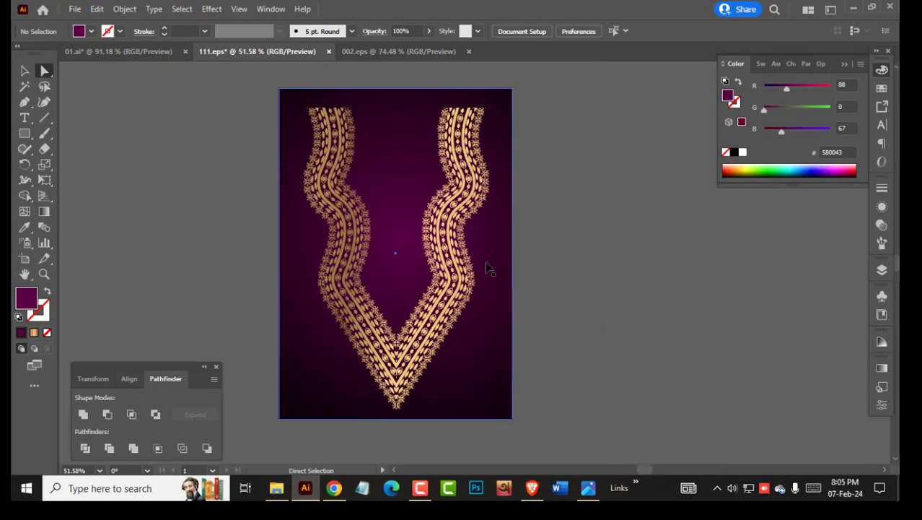
click(464, 274)
key(v)
click(635, 251)
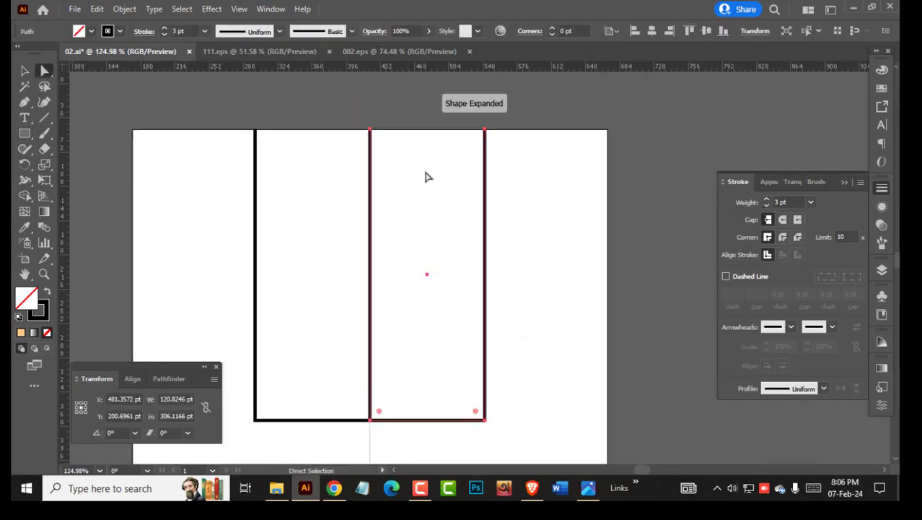
Step: In 02.ai, delete the rectangle's upper anchor on the mirror line and move the open path inward to narrow the mirrored outline
click(426, 178)
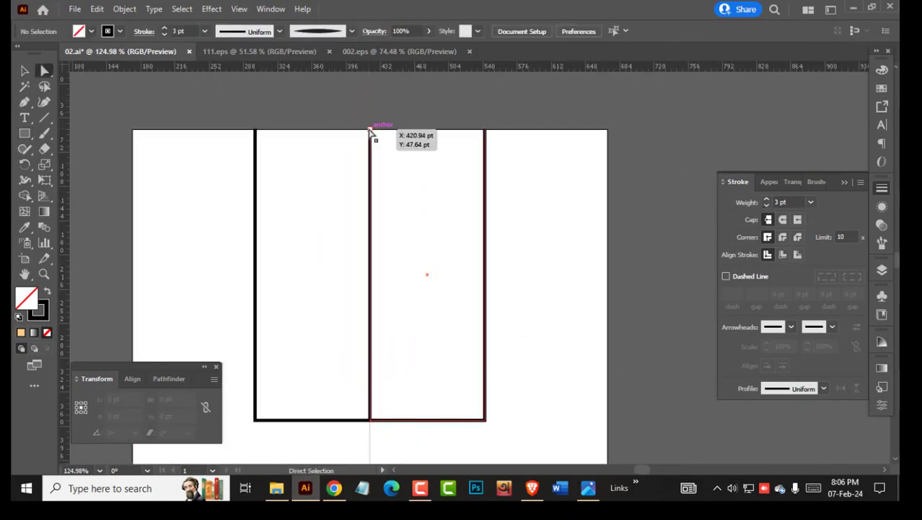
click(370, 131)
key(Delete)
key(v)
click(444, 303)
drag(483, 376, 445, 376)
Step: Add two anchor points along the outline's right vertical side, one above the middle and one lower down
click(25, 102)
click(73, 118)
click(446, 238)
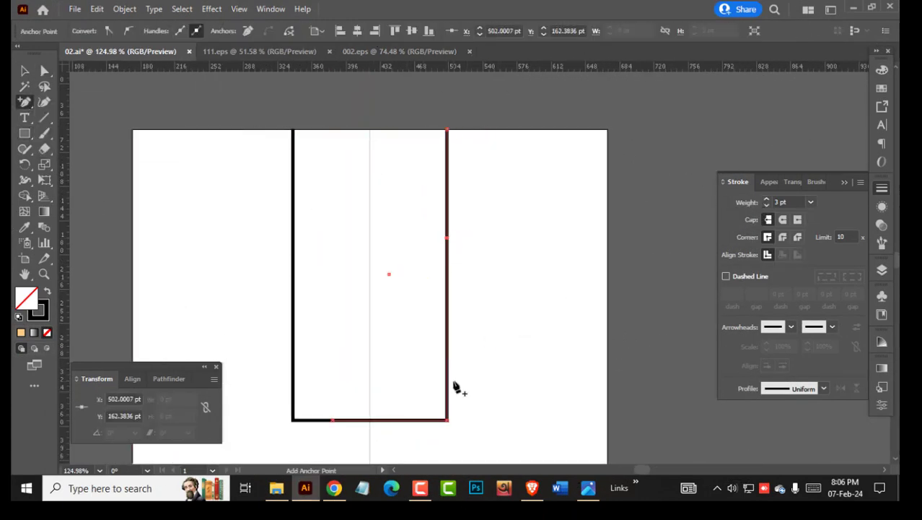
click(448, 346)
key(v)
Step: Bend the right side into a wavy, vase-like curve with the Curvature tool and pull the bottom corner inward
click(44, 102)
drag(446, 238, 456, 243)
drag(446, 420, 417, 420)
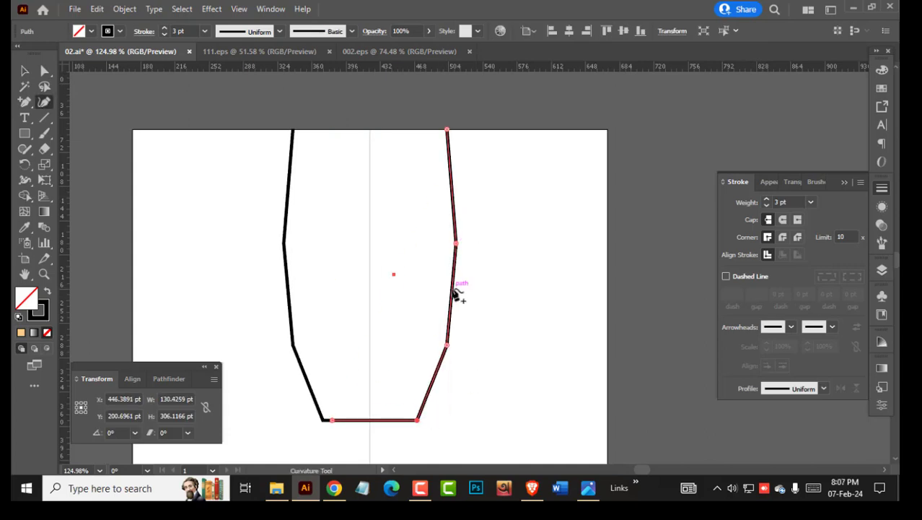
drag(453, 293, 461, 294)
drag(451, 180, 429, 187)
mouse_move(417, 420)
mouse_down()
mouse_move(392, 422)
mouse_move(424, 420)
mouse_move(409, 419)
mouse_up()
drag(447, 345, 473, 333)
ctrl+click(482, 332)
Step: Round the outline's waist corner and its bottom corner with the live corner controls
key(a)
click(456, 243)
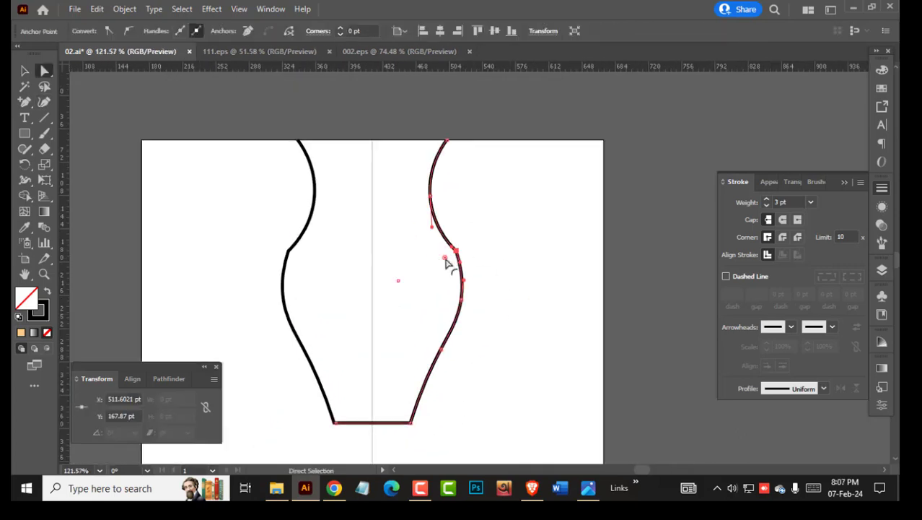
drag(445, 250, 428, 260)
click(409, 420)
drag(403, 412, 360, 391)
click(455, 251)
drag(434, 262, 413, 274)
Step: Move the outline's end anchor down past the mirror line and bend the lower side into a narrowing curve with the Curvature tool
click(388, 423)
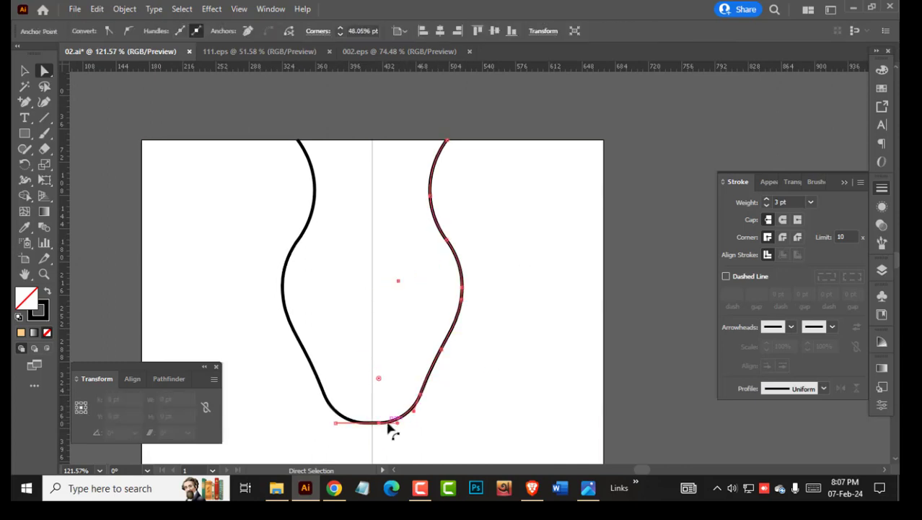
drag(379, 424, 342, 443)
click(420, 395)
key(v)
click(44, 102)
drag(420, 395, 416, 396)
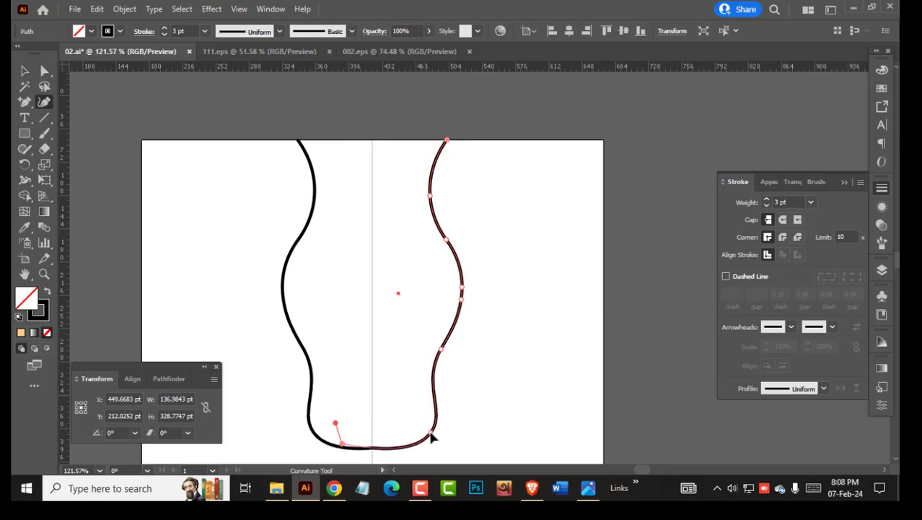
drag(396, 439, 455, 383)
Step: Adjust the end anchor's handle to form a pointed tip and stretch the path slightly above the artboard's upper edge
key(a)
drag(406, 389, 425, 434)
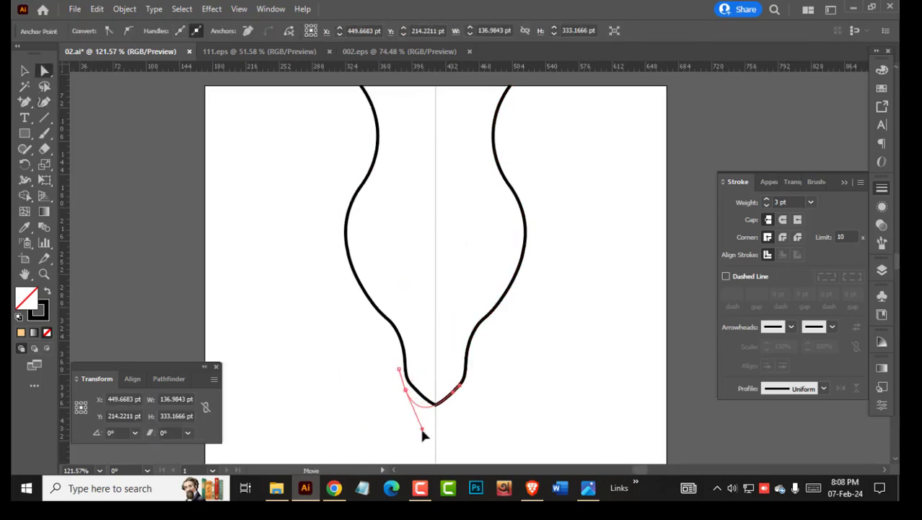
click(490, 402)
drag(495, 445, 461, 445)
key(v)
click(462, 214)
drag(485, 180, 487, 175)
Step: Apply the 15 pt. Round brush to the neckline path and increase its stroke weight to 1.7 pt
click(165, 28)
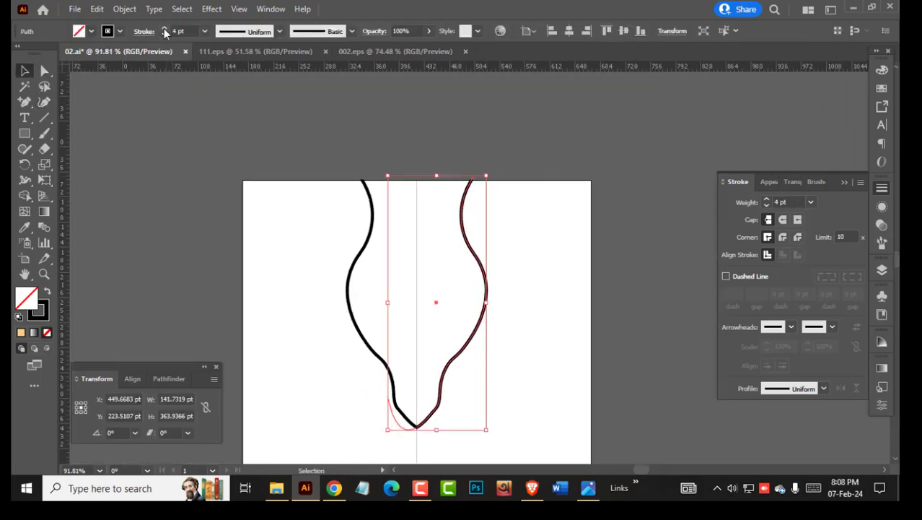
click(165, 28)
click(816, 181)
click(753, 206)
click(541, 318)
drag(450, 378, 482, 378)
click(463, 347)
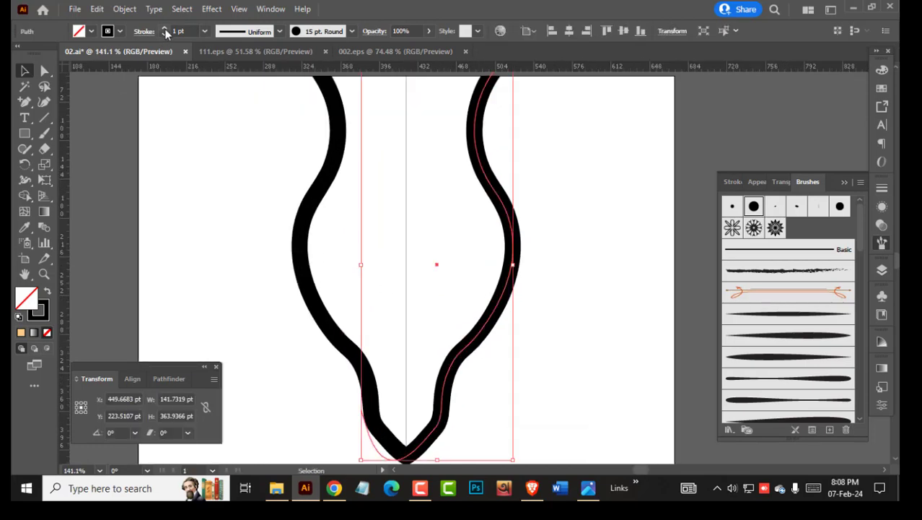
click(164, 28)
Step: Copy the thick neckline path and paste the duplicate directly in front
scroll(165, 35, down, 3)
click(394, 330)
drag(394, 330, 368, 329)
click(120, 72)
click(398, 272)
click(96, 9)
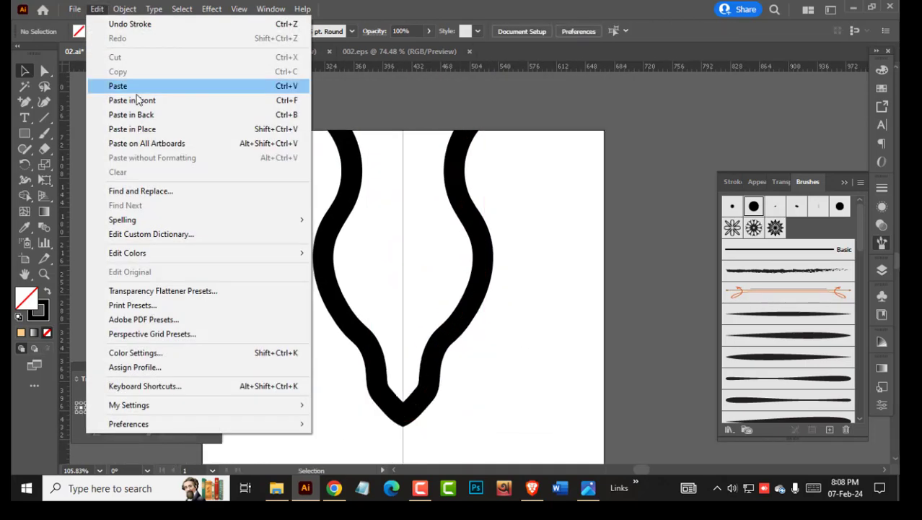
click(134, 99)
Step: Set the pasted path's stroke colour to white
key(x)
click(880, 70)
click(742, 151)
Step: Try the dark star-shaped scatter brush on the pasted path, then apply the middle flower scatter brush instead
click(883, 244)
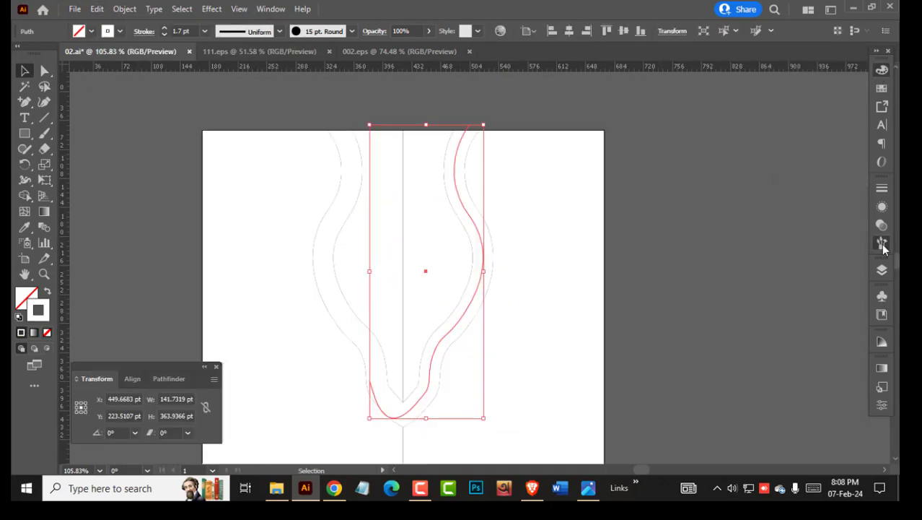
click(776, 230)
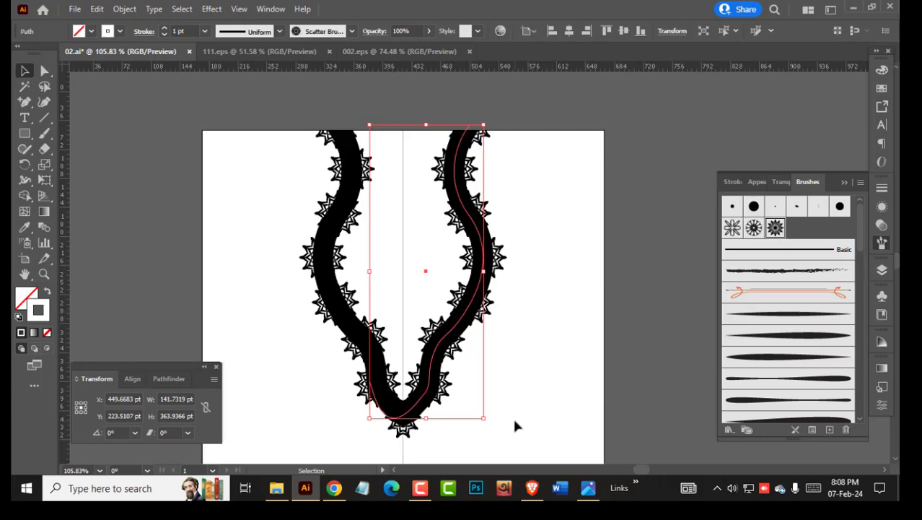
click(753, 228)
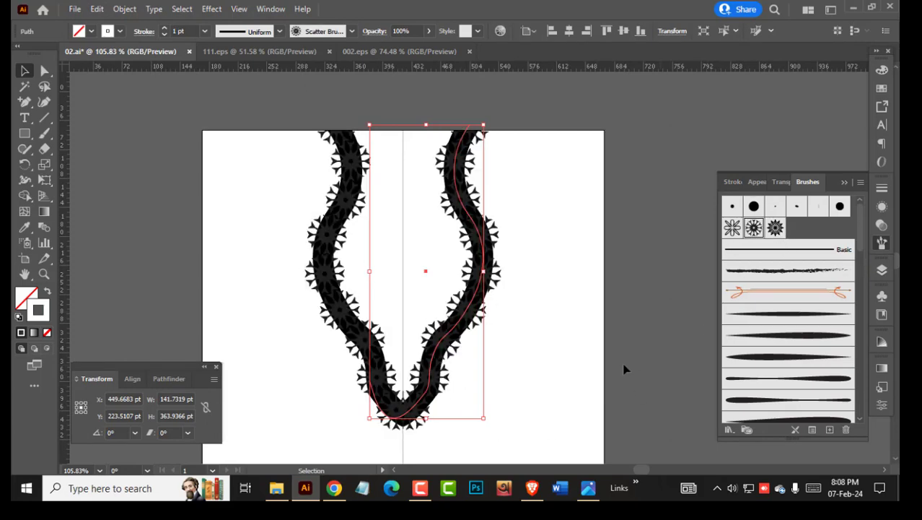
drag(446, 397, 560, 408)
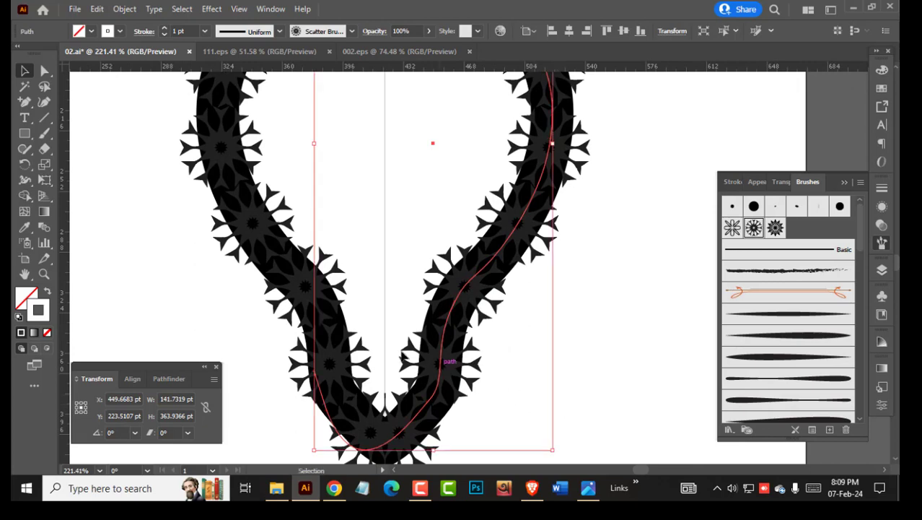
Step: Edit the middle flower scatter brush, Scatter Brush 2, setting its colorization method to Tints and its size to 51%
double_click(753, 229)
mouse_move(346, 65)
mouse_down()
mouse_move(753, 113)
mouse_move(793, 106)
mouse_up()
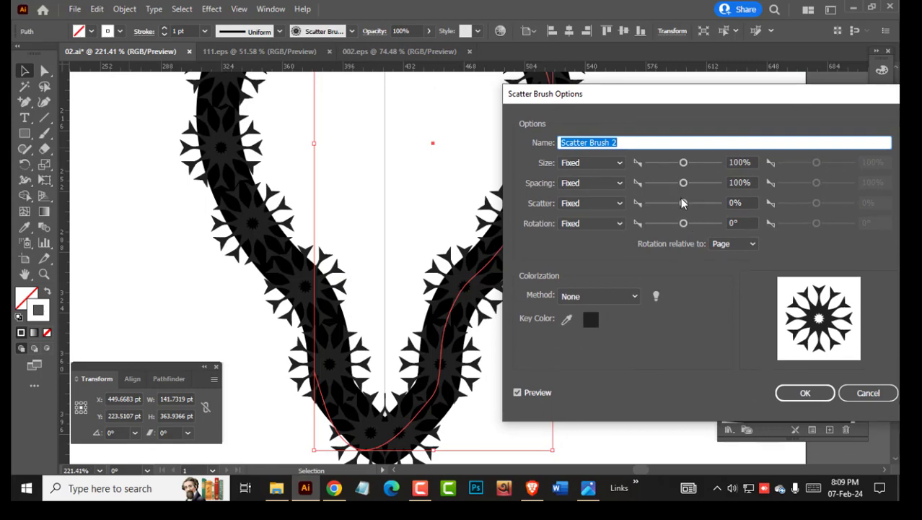
drag(686, 165, 681, 164)
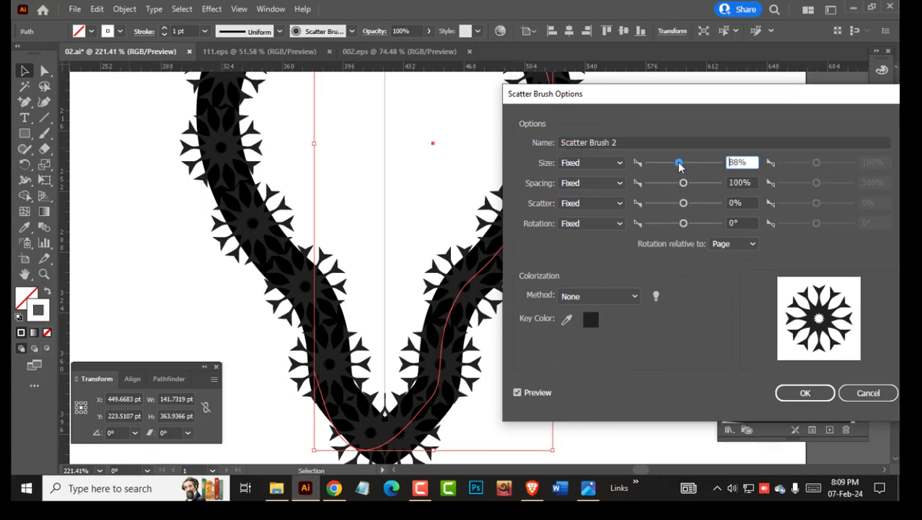
click(586, 299)
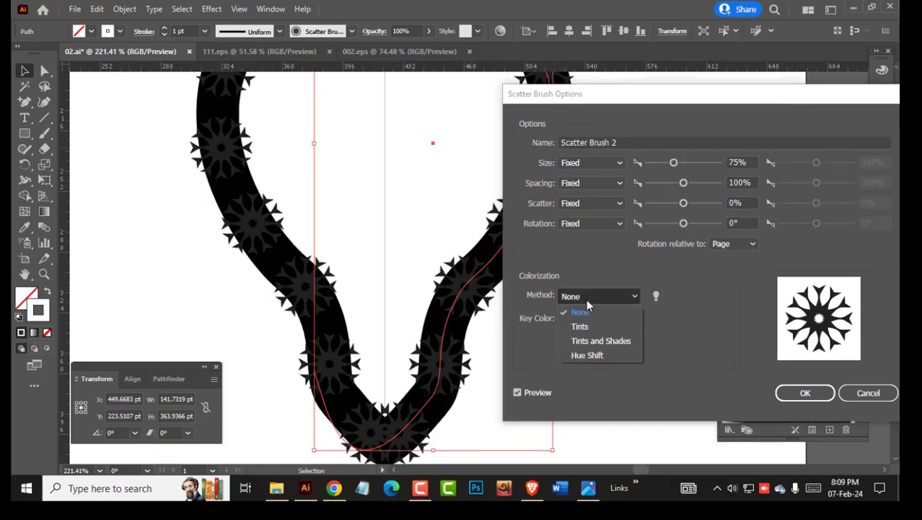
click(578, 323)
click(673, 163)
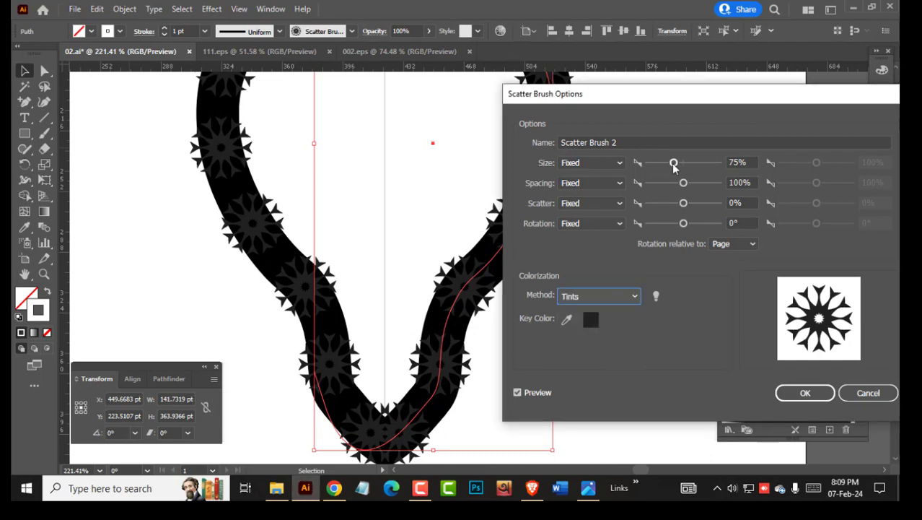
drag(670, 165, 669, 165)
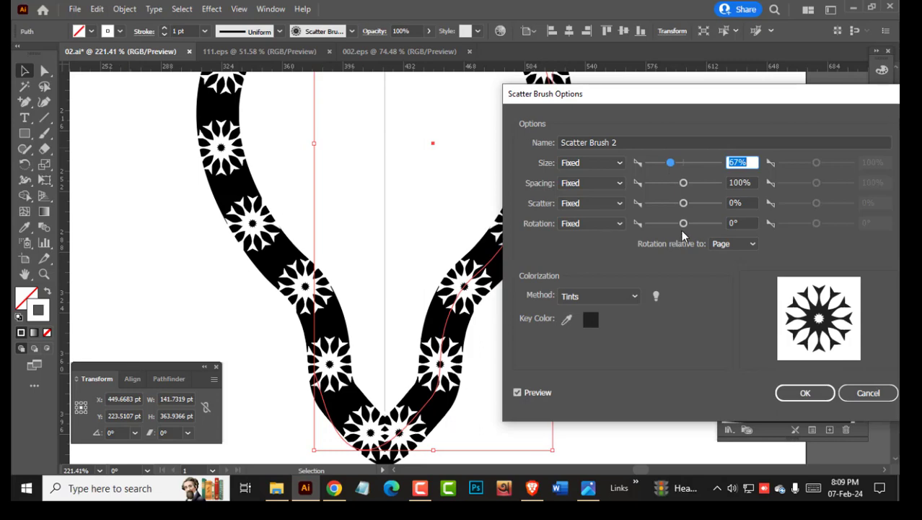
click(667, 165)
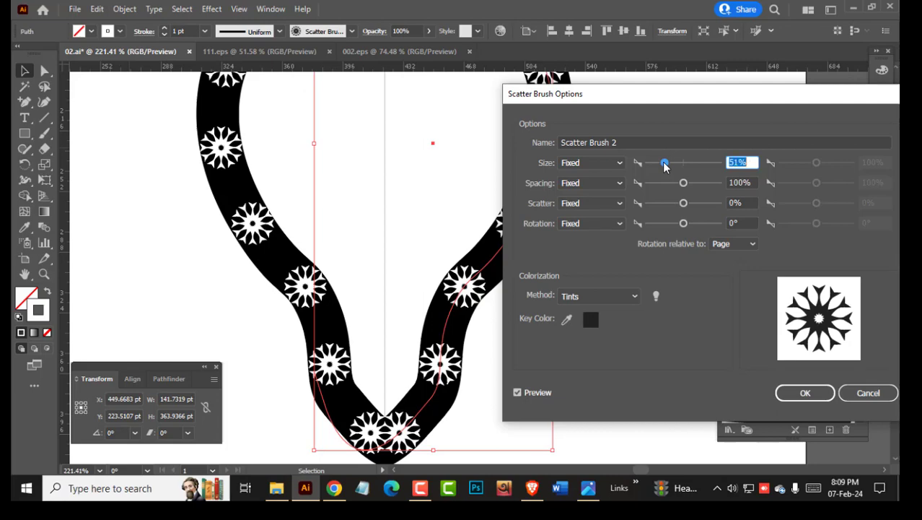
Step: Set the brush's spacing to 54% and size to 53%, and apply the changes to the existing strokes
click(684, 184)
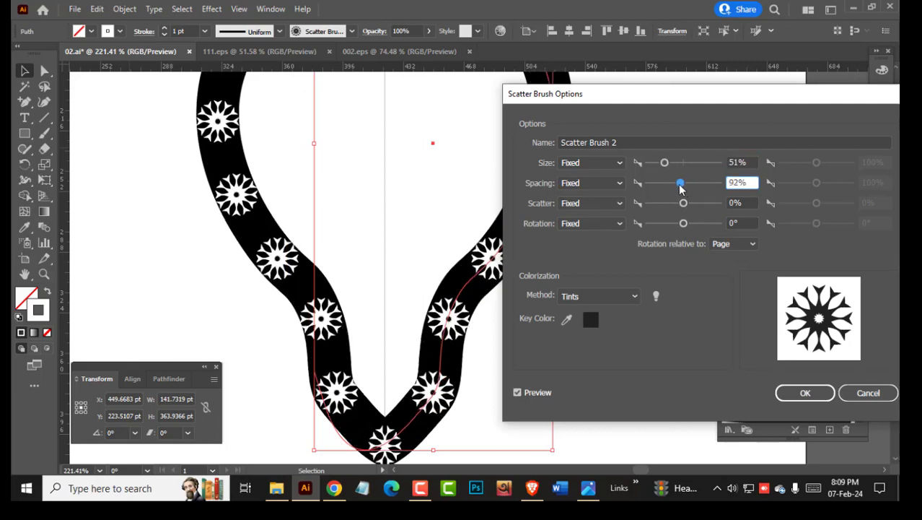
drag(676, 186, 666, 189)
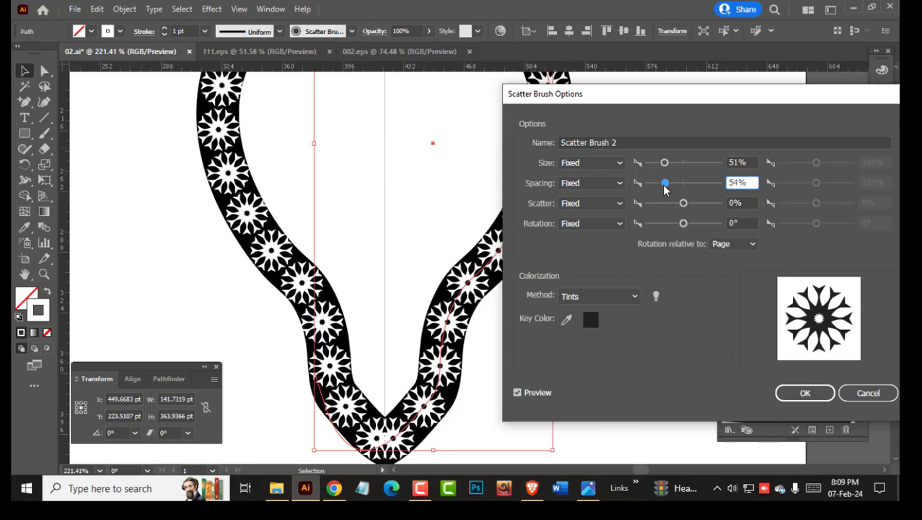
drag(665, 167, 661, 169)
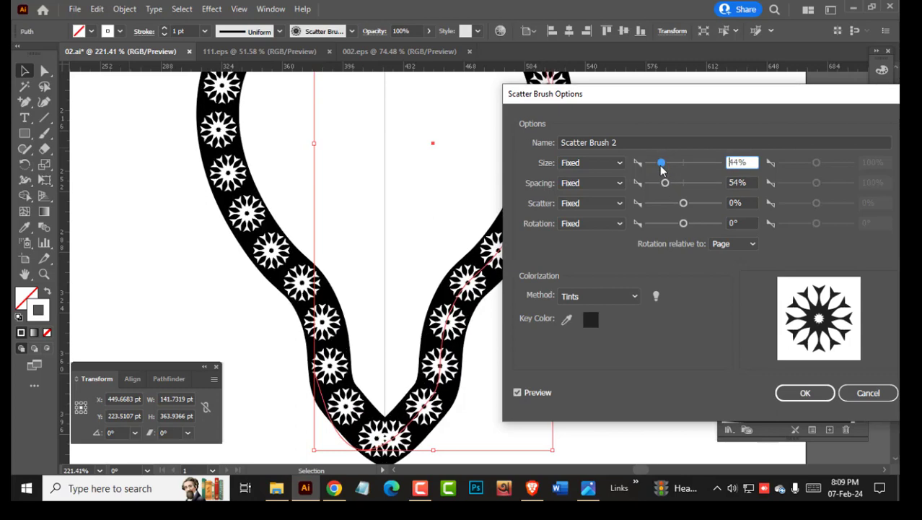
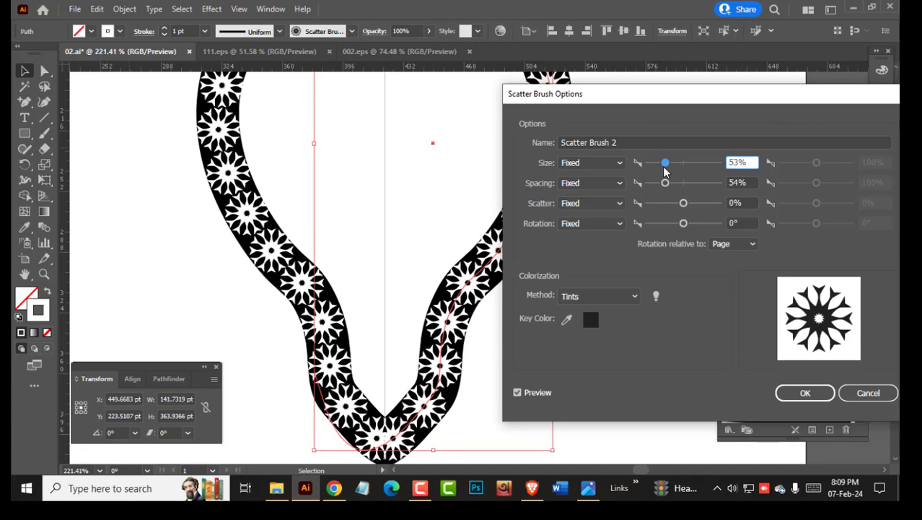
click(805, 392)
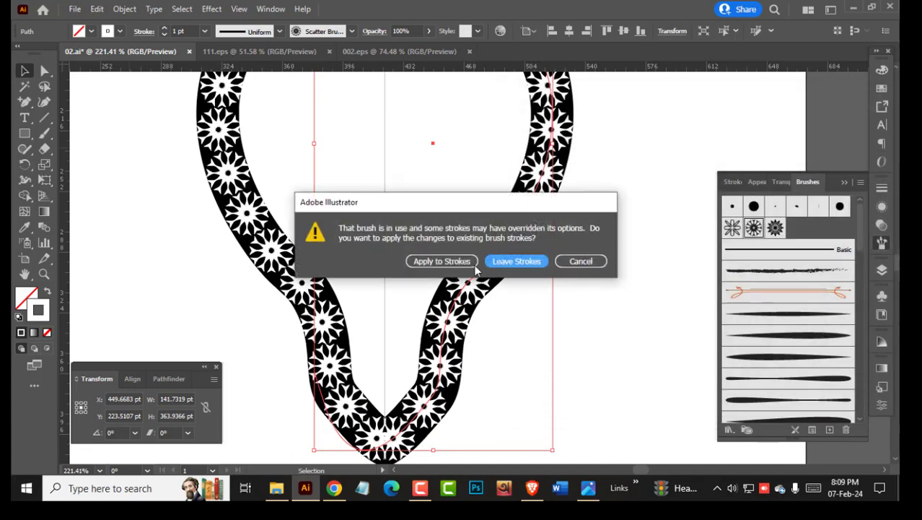
click(471, 265)
click(661, 300)
Step: Examine how the white flowers follow the black neckline band from its upper ends down to the pointed tip
key(ctrl+space)
drag(597, 297, 502, 297)
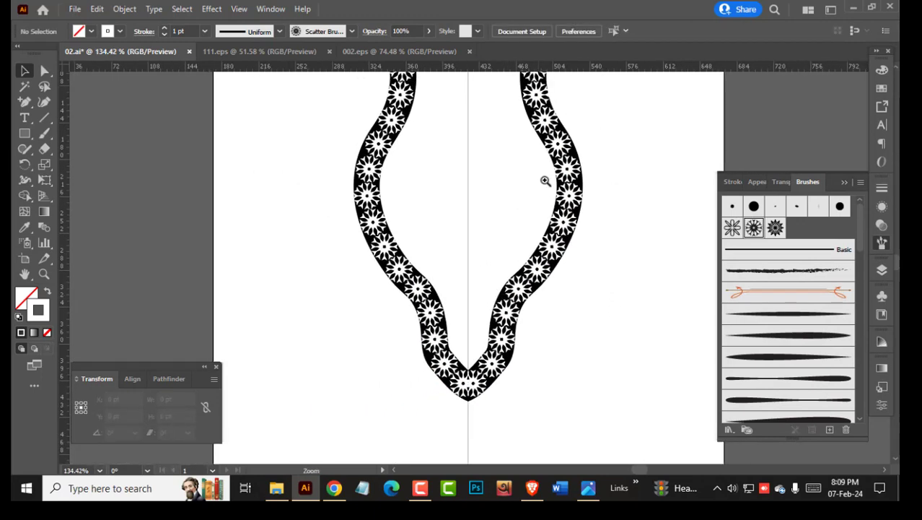
key(space)
drag(556, 162, 612, 339)
key(ctrl+space)
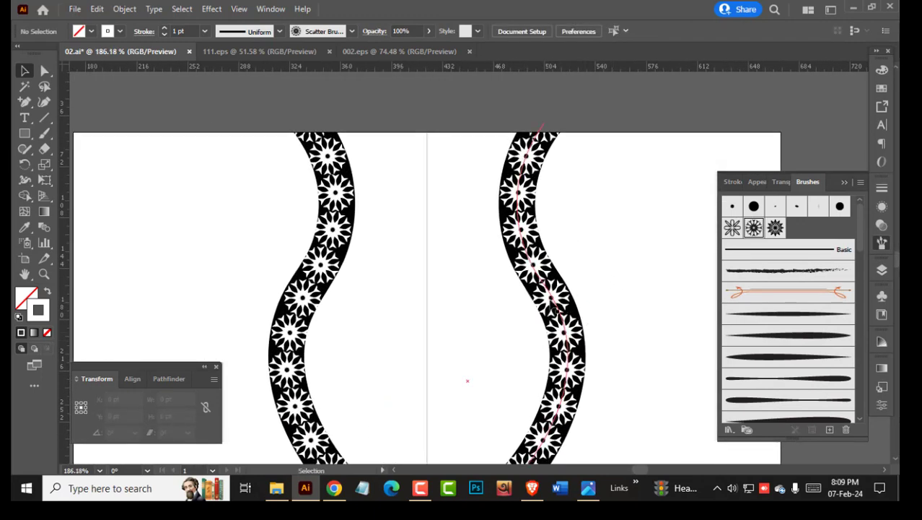
click(554, 303)
key(space)
drag(606, 418, 481, 237)
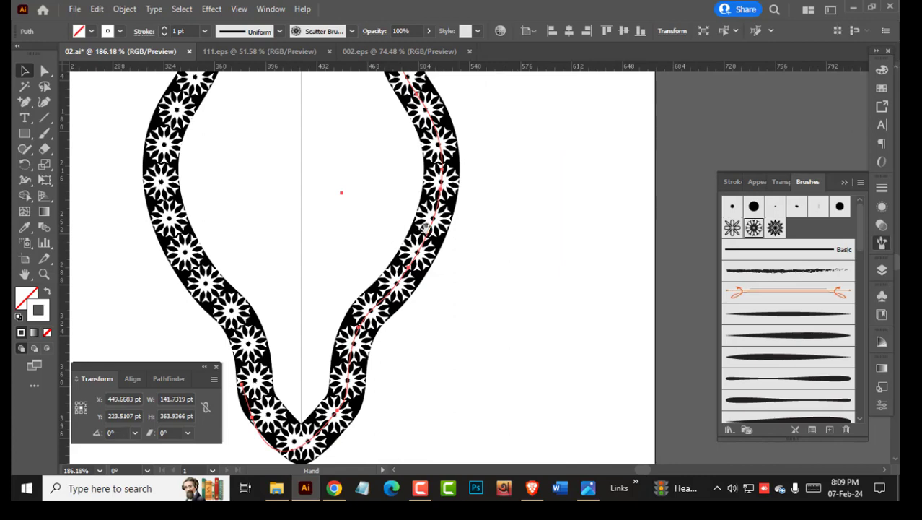
key(space)
drag(463, 332, 521, 253)
click(521, 254)
Step: Delete the flower path's end anchor across the centre line, and try deleting the next anchor as well
key(a)
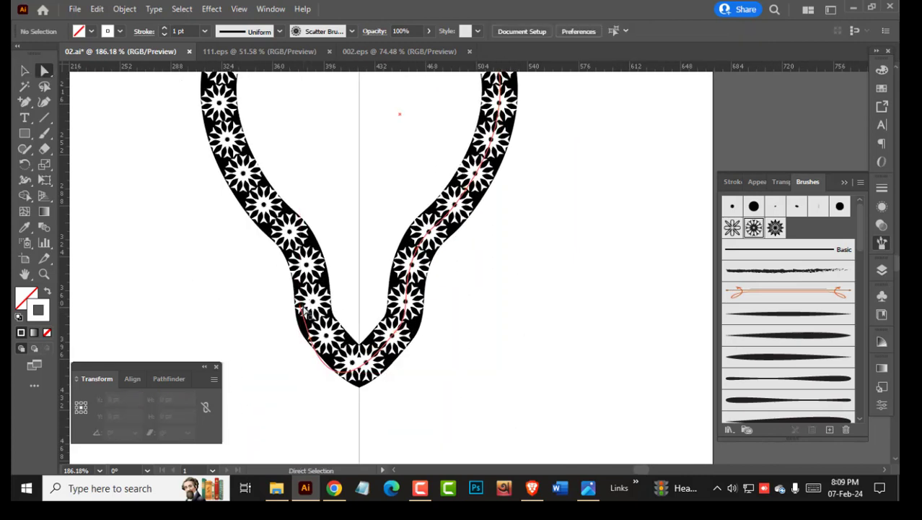
click(308, 309)
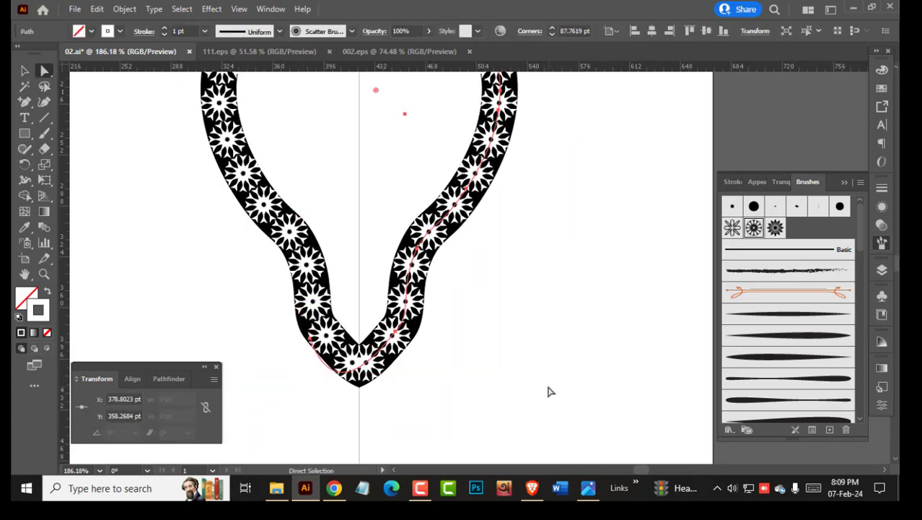
click(494, 392)
click(345, 372)
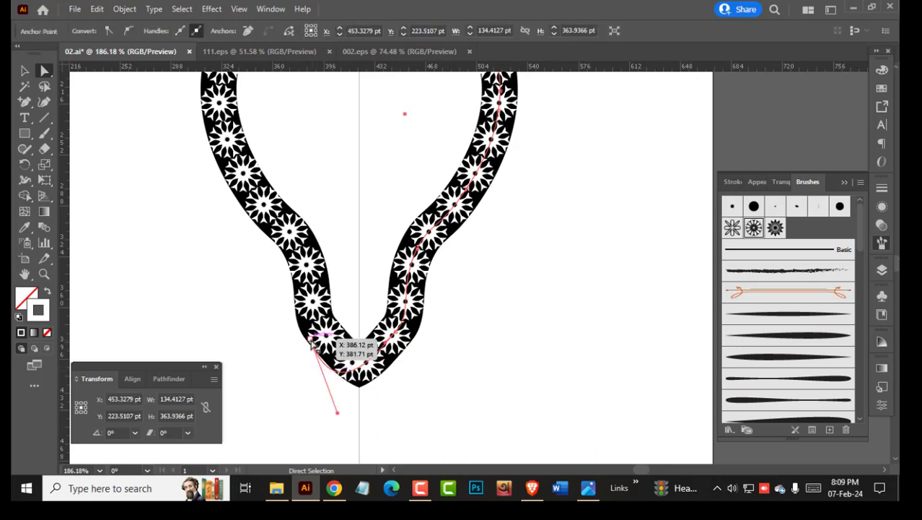
key(Delete)
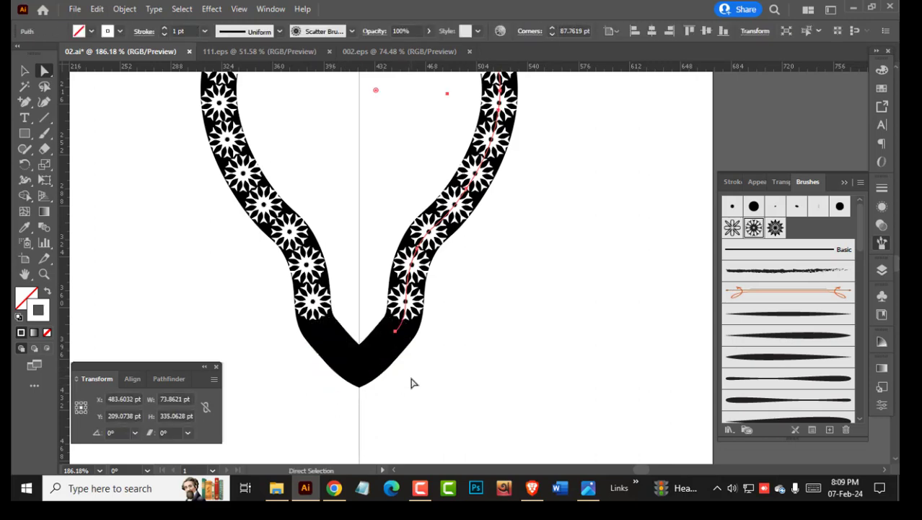
key(ctrl+z)
Step: Cut the white flower path just across the centre line near the tip with the Scissors tool and remove the leftover piece
drag(321, 373, 442, 383)
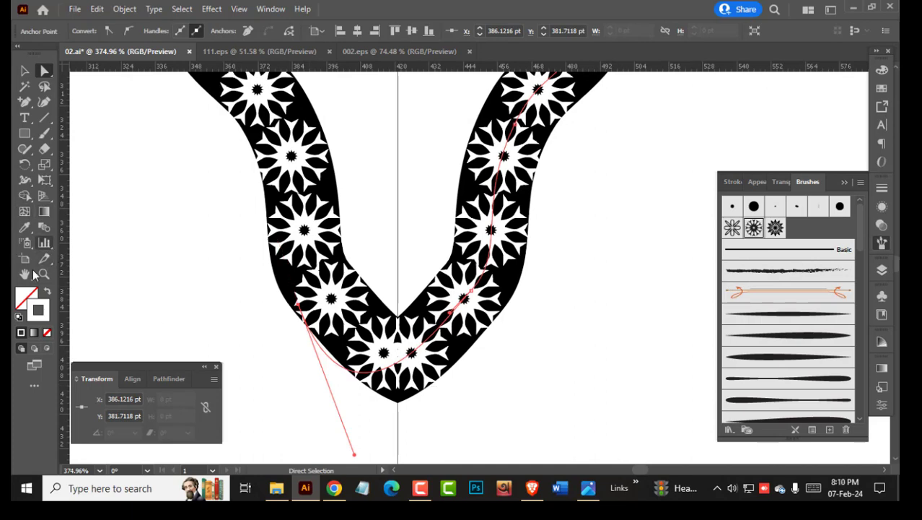
key(c)
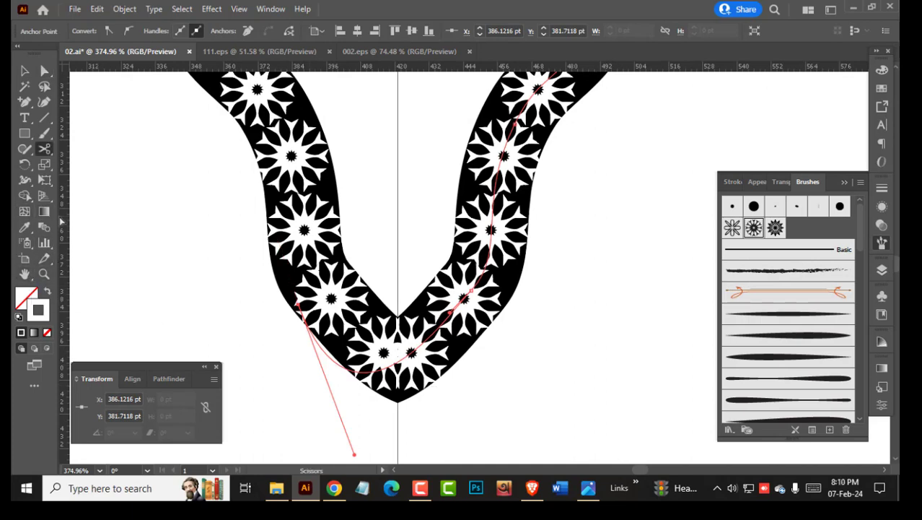
drag(44, 154, 69, 168)
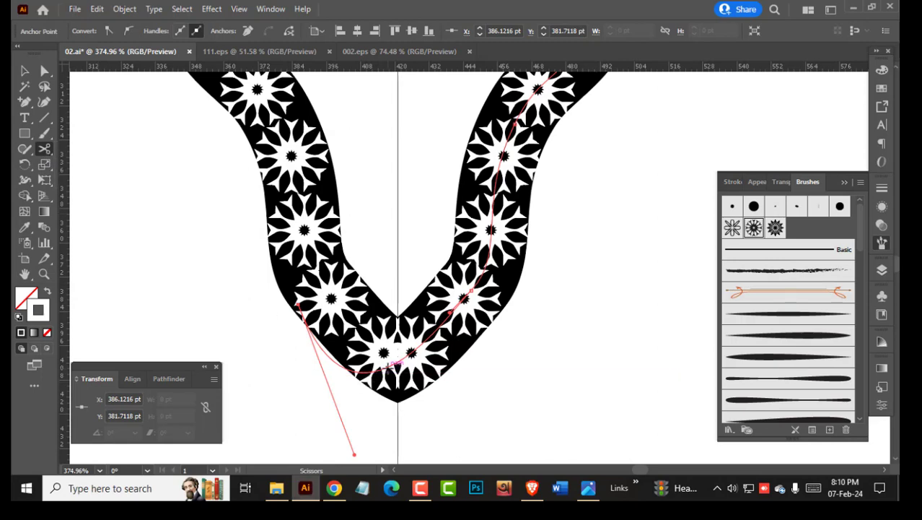
click(387, 367)
click(328, 366)
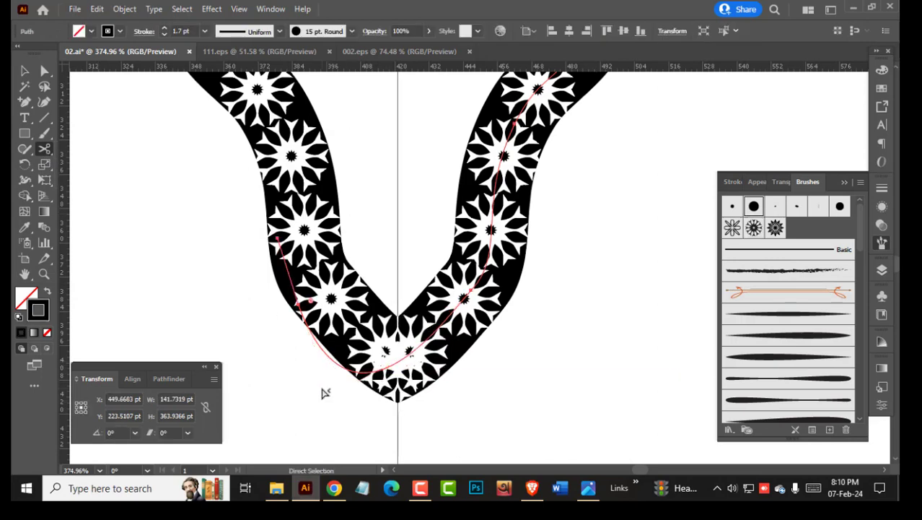
ctrl+click(526, 412)
key(a)
click(436, 333)
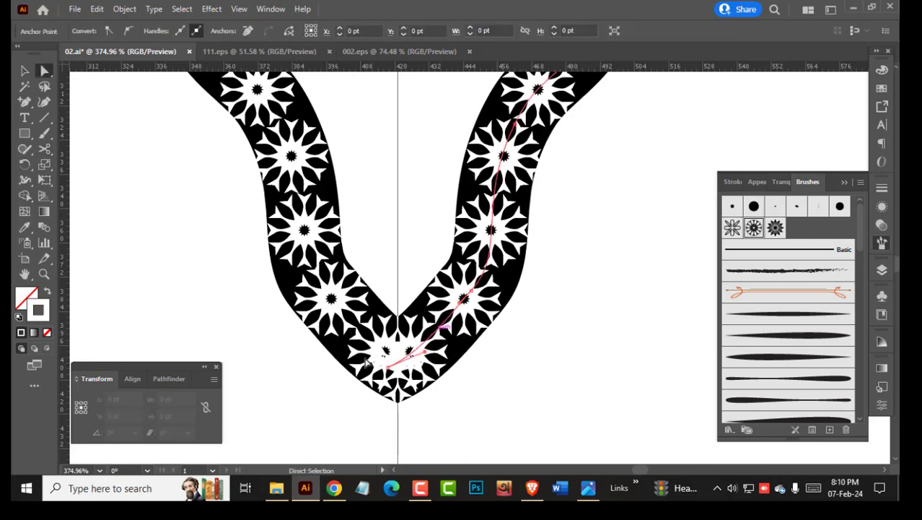
click(464, 415)
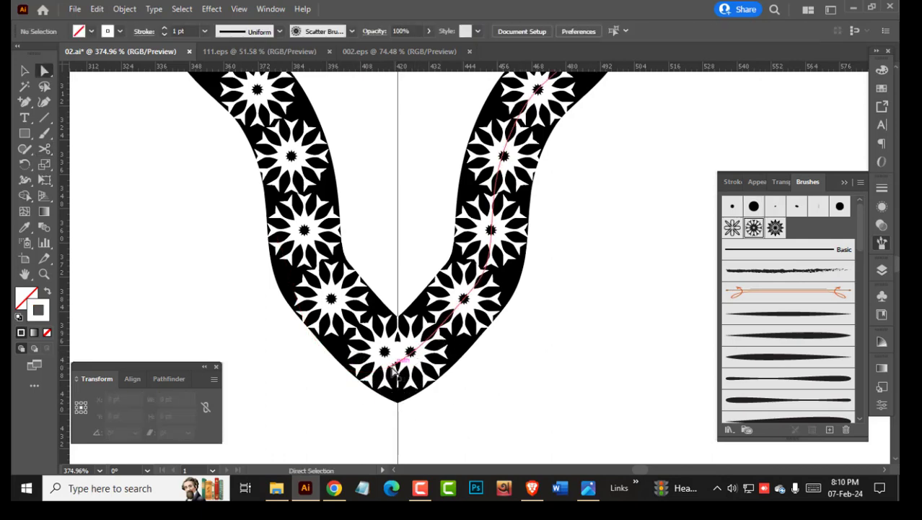
Step: Extend the flower path's lower end well past the centre line and bend its last segment with the Curvature tool
drag(395, 370, 256, 414)
click(43, 103)
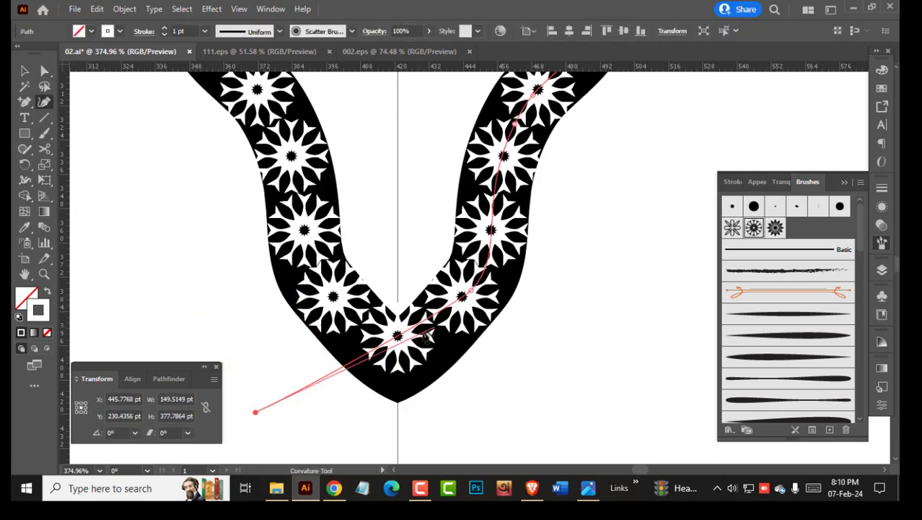
mouse_move(398, 335)
mouse_down()
mouse_move(393, 361)
mouse_move(423, 356)
mouse_move(384, 354)
mouse_move(370, 365)
mouse_up()
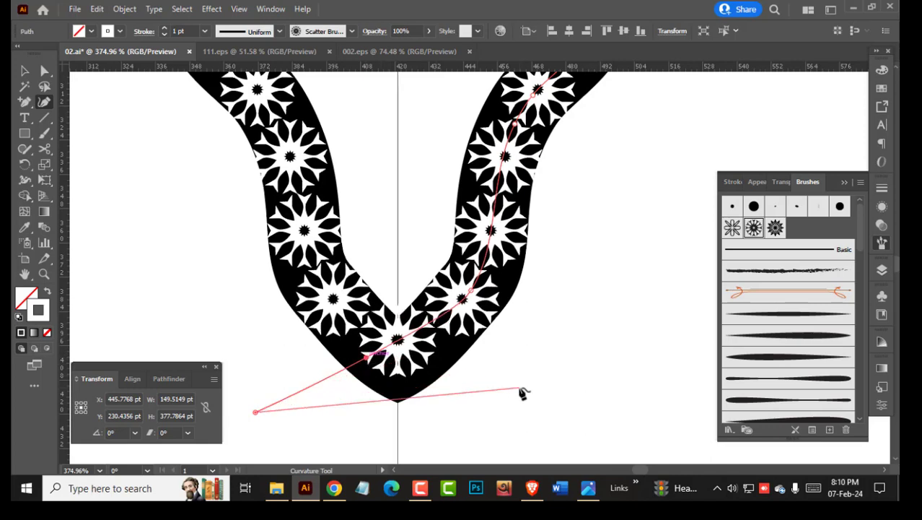
key(v)
click(469, 364)
Step: Adjust the lower anchors and handles of the flower path so a single flower is centred in the pointed tip
key(a)
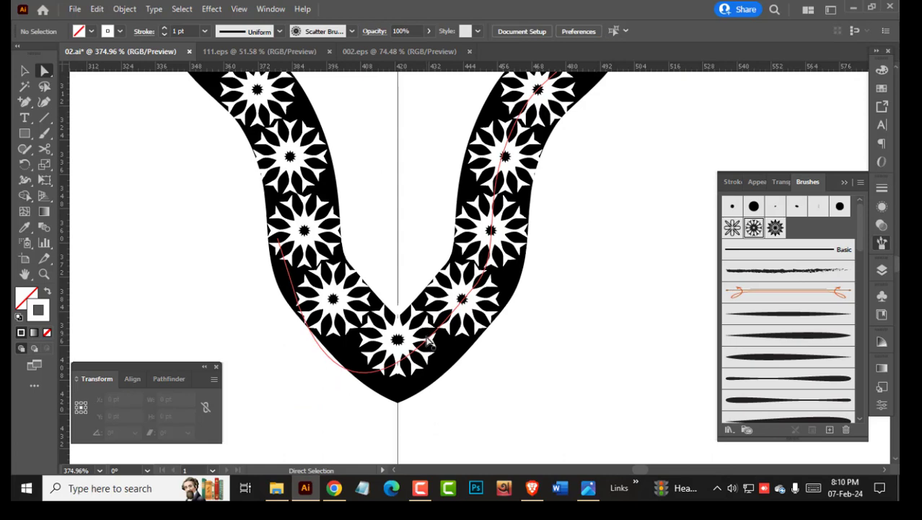
click(425, 325)
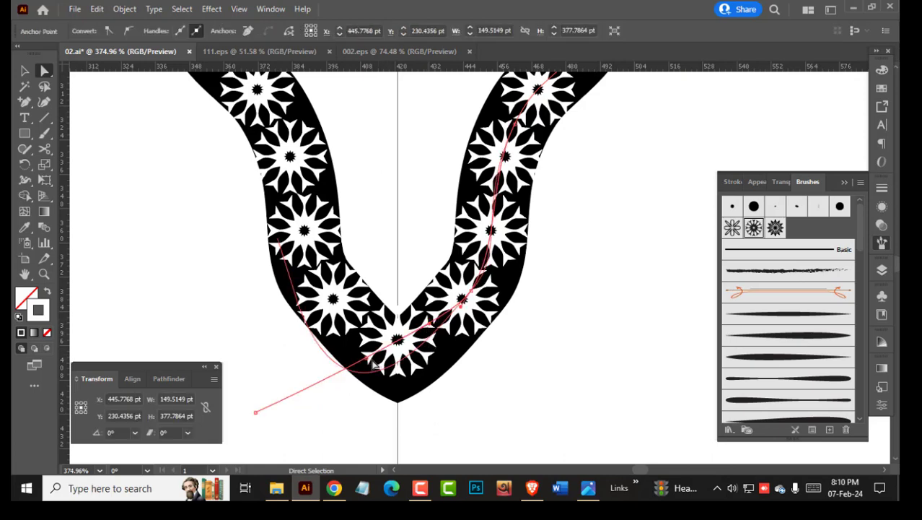
drag(368, 356, 337, 384)
drag(471, 291, 468, 298)
mouse_move(405, 350)
mouse_down()
mouse_move(364, 358)
mouse_move(352, 336)
mouse_up()
click(556, 365)
Step: Copy the thick black neckline path and paste the duplicate directly behind
key(ctrl+0)
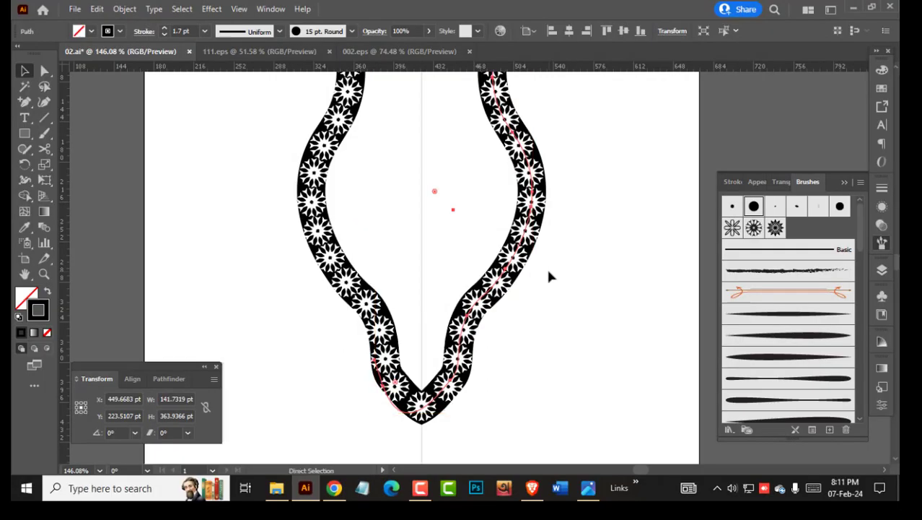
click(97, 10)
click(97, 10)
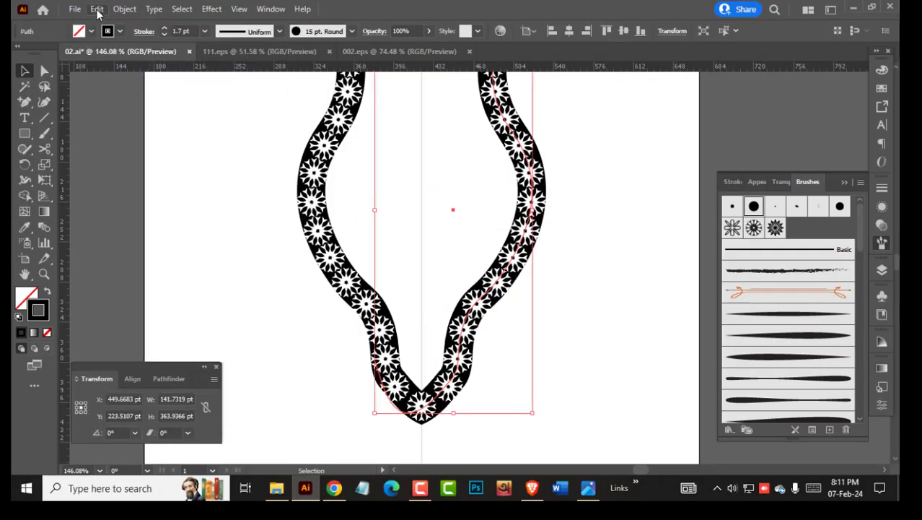
click(96, 10)
click(564, 215)
click(100, 14)
click(132, 114)
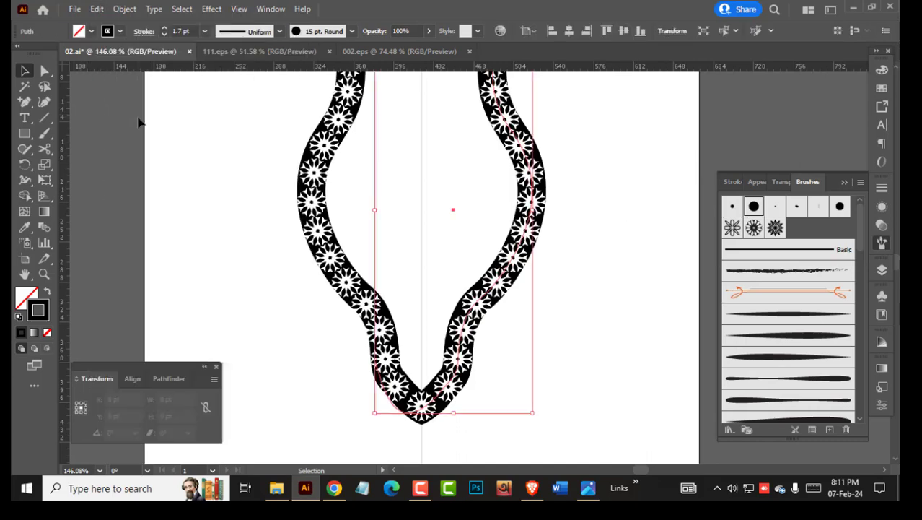
Step: Offset the pasted neckline path by 8 pt with mitered joins
click(124, 9)
mouse_move(195, 313)
click(361, 355)
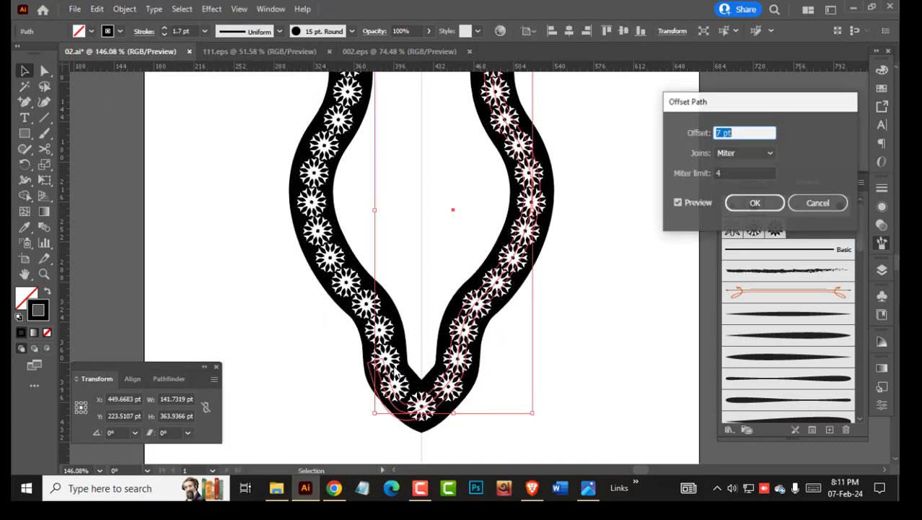
key(Up)
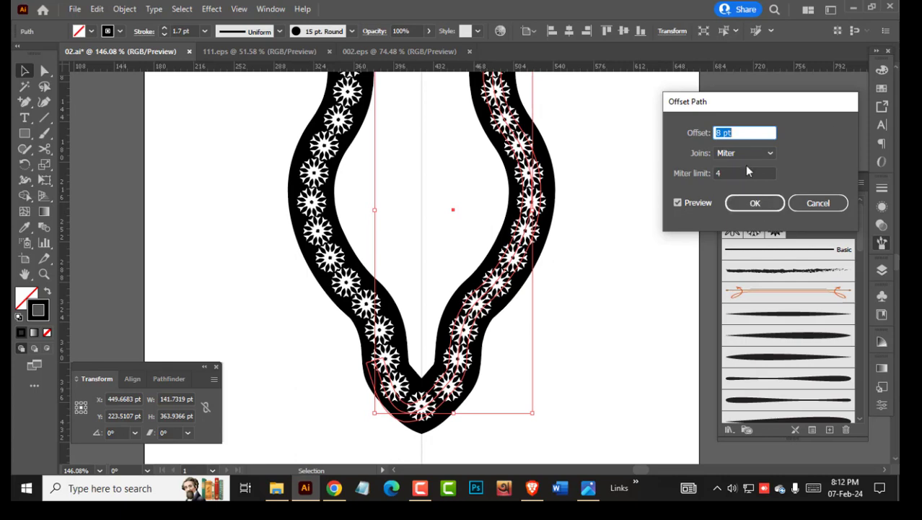
click(755, 203)
Step: Set the offset path's stroke weight to 1 pt and deselect it
click(165, 34)
click(165, 34)
click(164, 35)
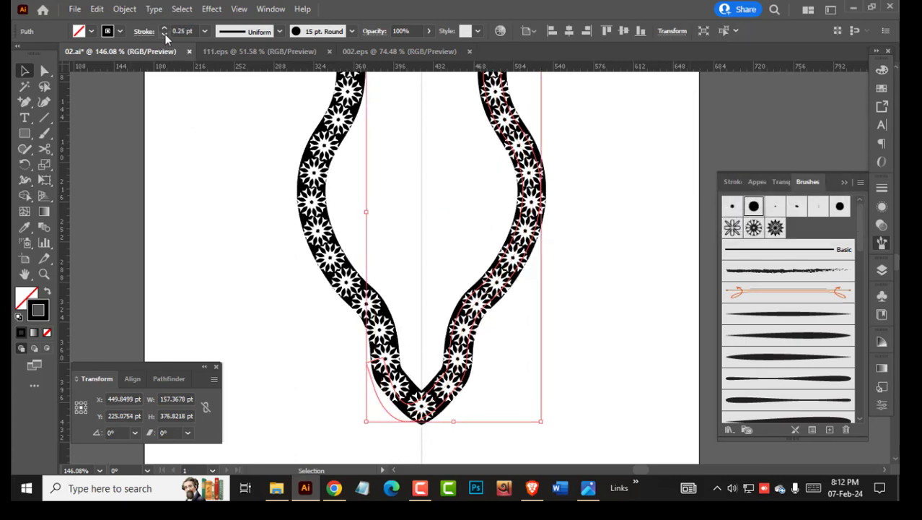
click(164, 31)
click(164, 30)
click(538, 303)
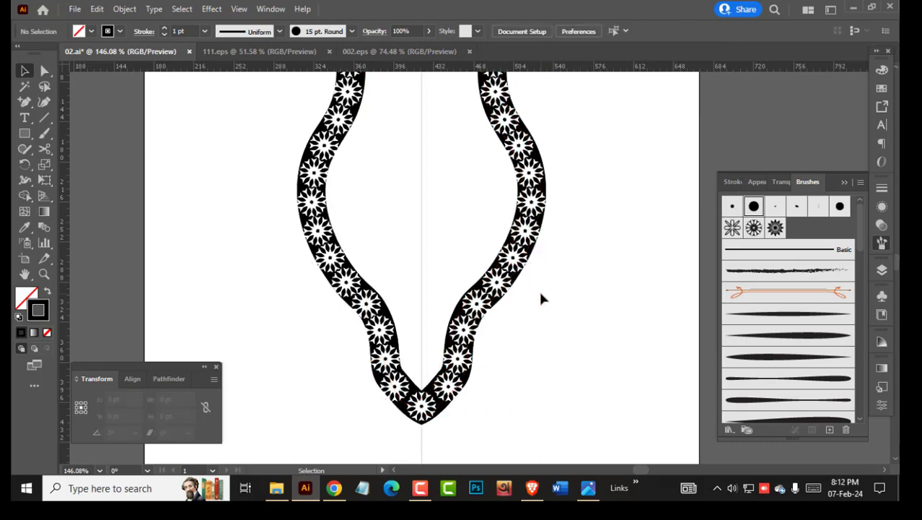
Step: Offset the white flower path by 13 pt with mitered joins
click(503, 296)
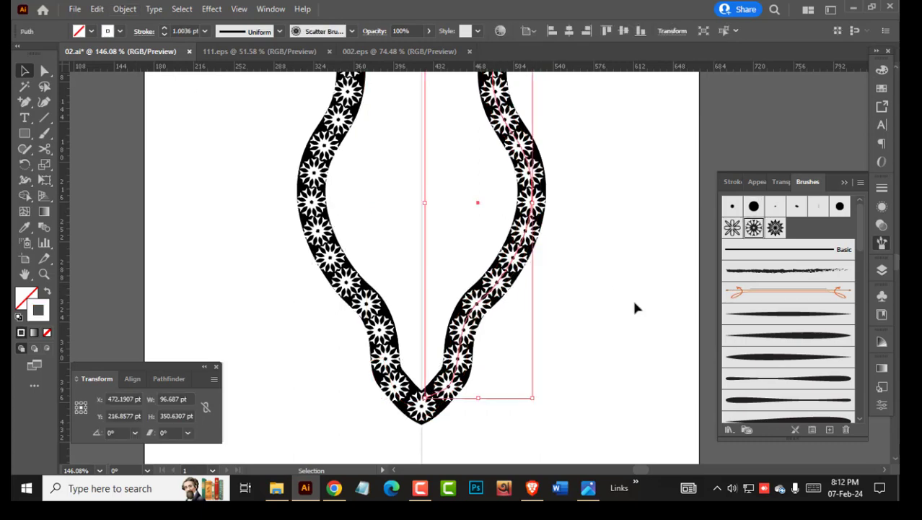
click(124, 8)
click(376, 357)
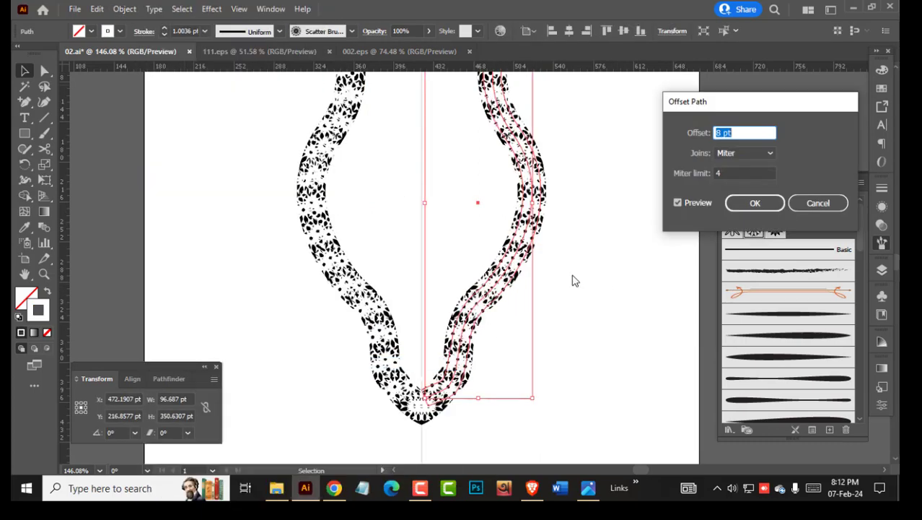
key(Up)
key(Up)
key(Up)
key(Up)
key(Up)
key(Up)
key(Up)
key(Up)
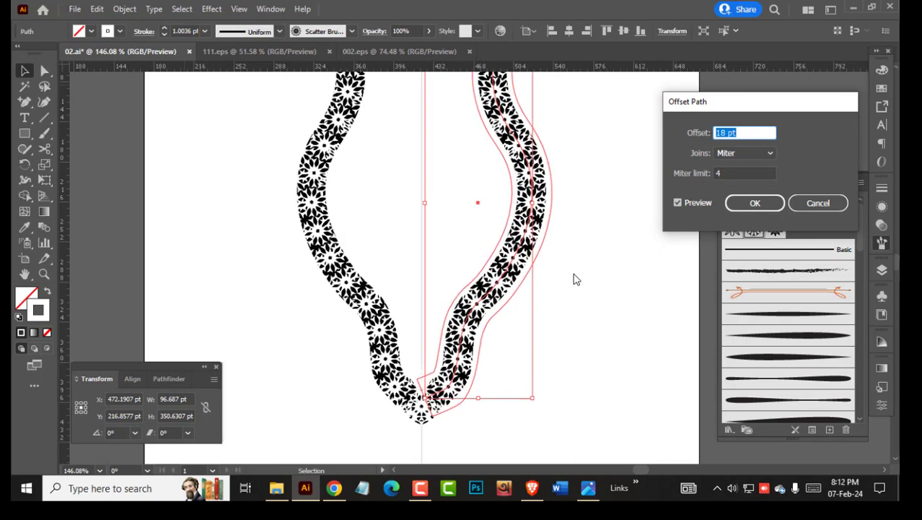
key(Down)
key(Down)
key(Down)
key(Down)
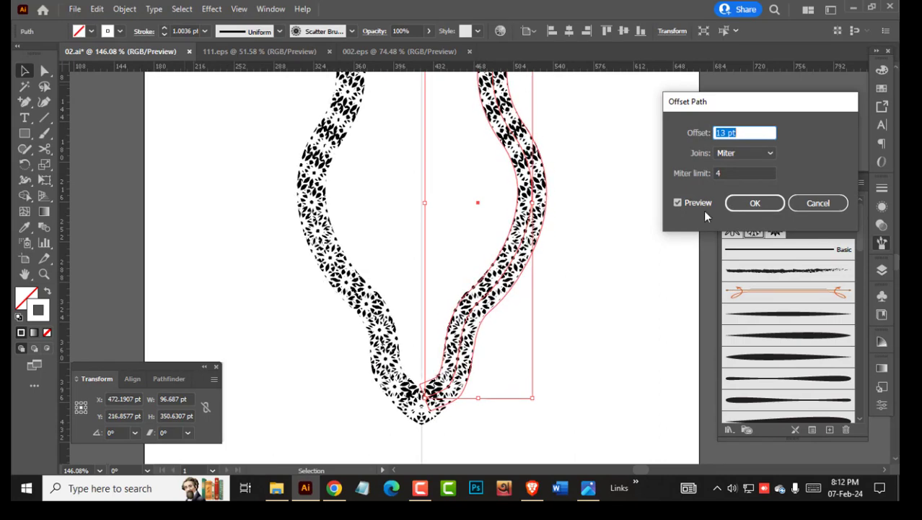
click(752, 203)
Step: Reduce the offset flower outline's stroke weight to 0.6 pt and deselect it
drag(364, 156, 193, 96)
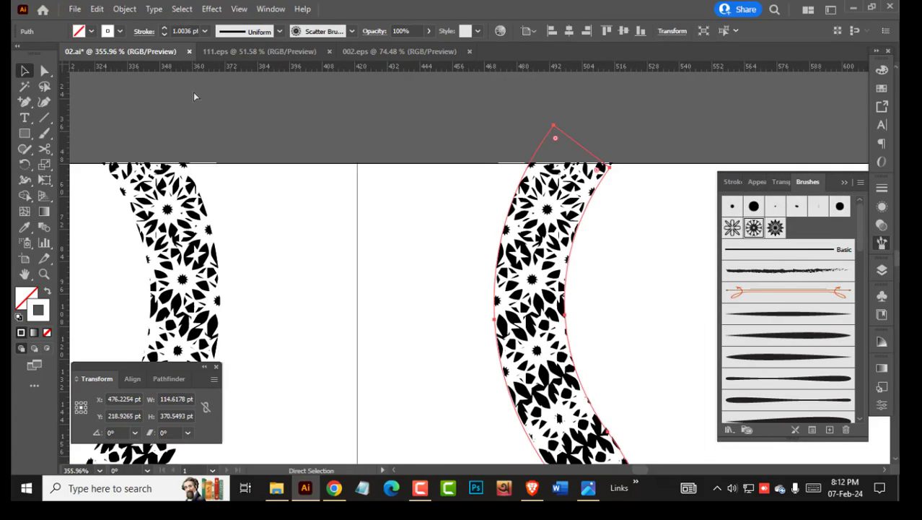
click(163, 34)
click(163, 35)
click(163, 34)
click(163, 35)
click(638, 305)
drag(638, 305, 527, 304)
drag(527, 404, 390, 173)
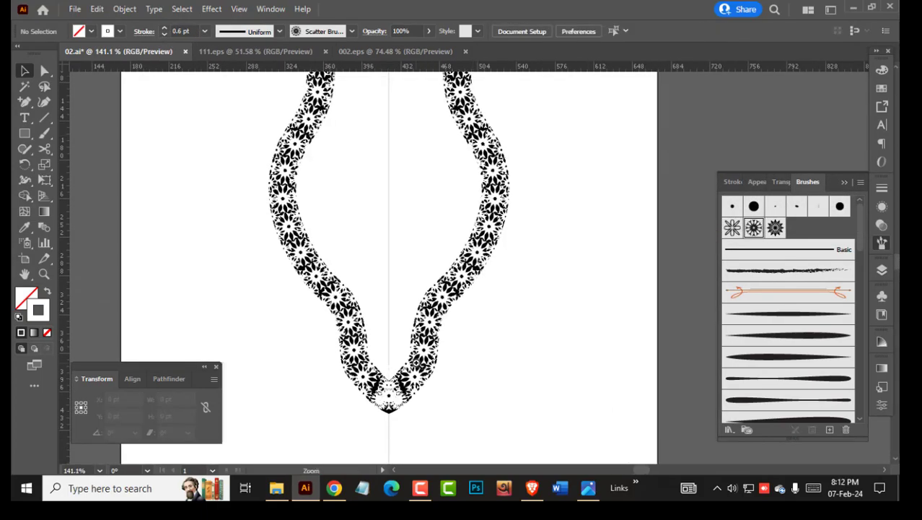
Step: Select the central flower path of the neckline band and paste a duplicate directly in front of it
mouse_move(416, 364)
mouse_down()
mouse_move(501, 360)
mouse_move(466, 310)
mouse_up()
click(453, 281)
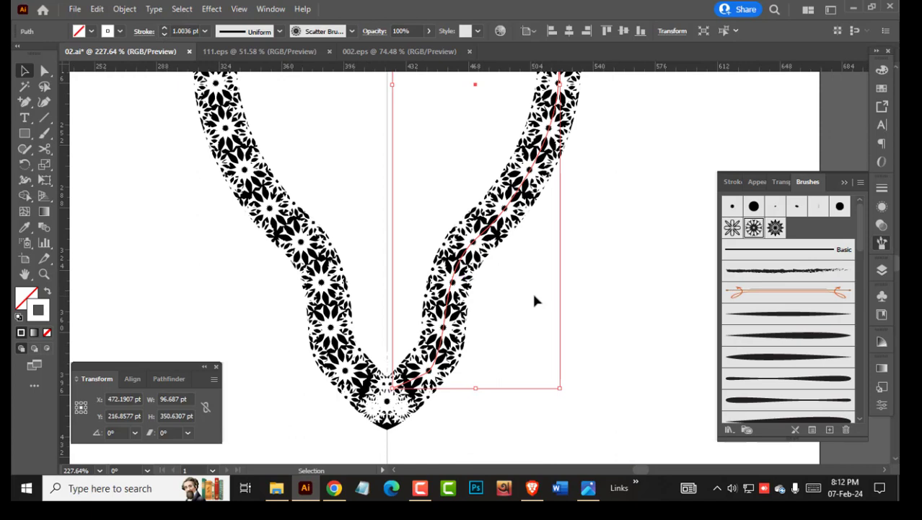
click(500, 287)
click(491, 227)
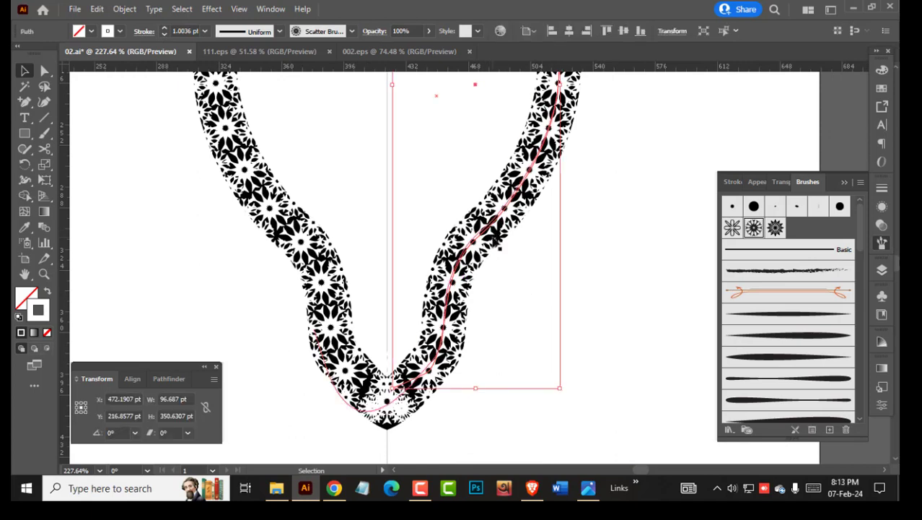
click(566, 234)
drag(567, 235, 519, 235)
drag(520, 235, 488, 306)
drag(521, 200, 577, 200)
click(543, 249)
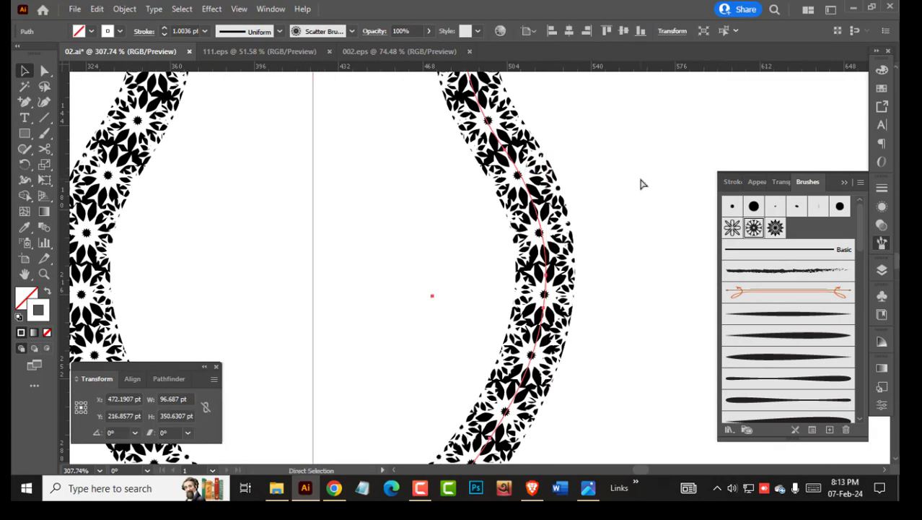
click(638, 181)
ctrl+click(545, 252)
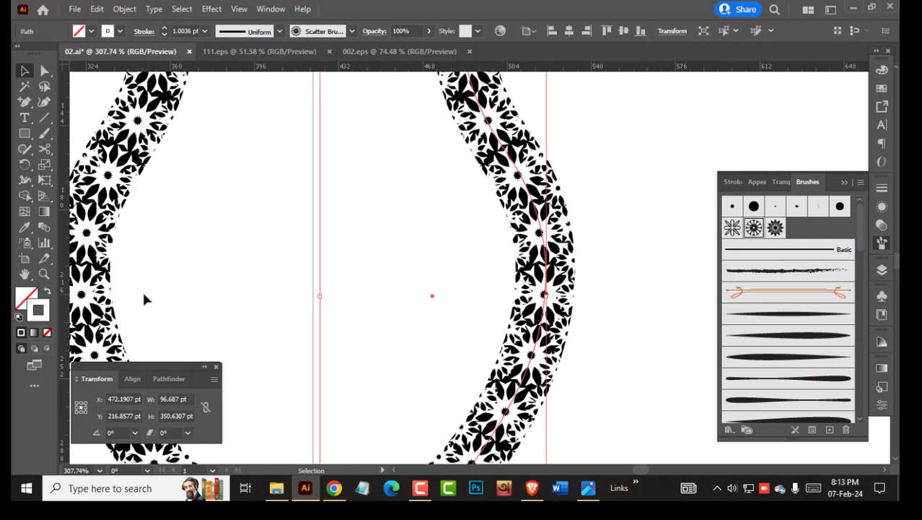
Step: Give the duplicated centre path a black stroke and the 5 pt. Round brush
click(881, 71)
click(732, 153)
click(881, 243)
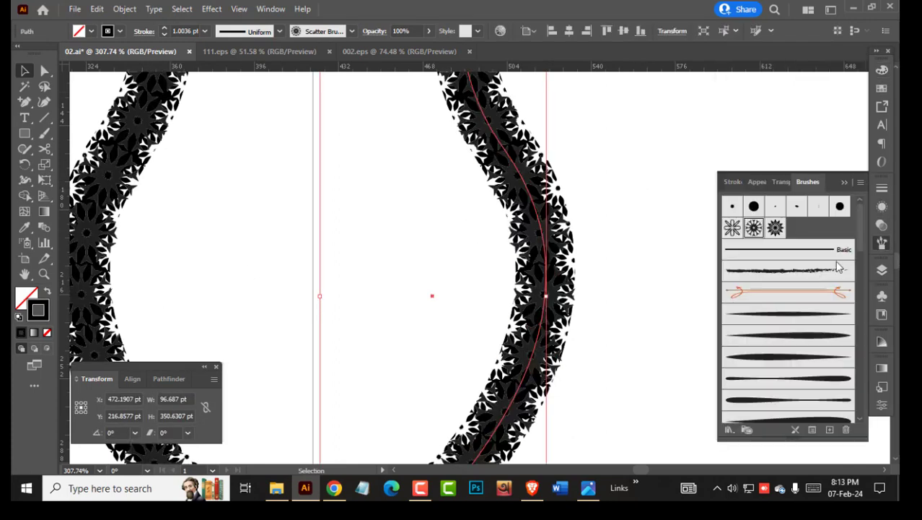
click(767, 315)
click(732, 206)
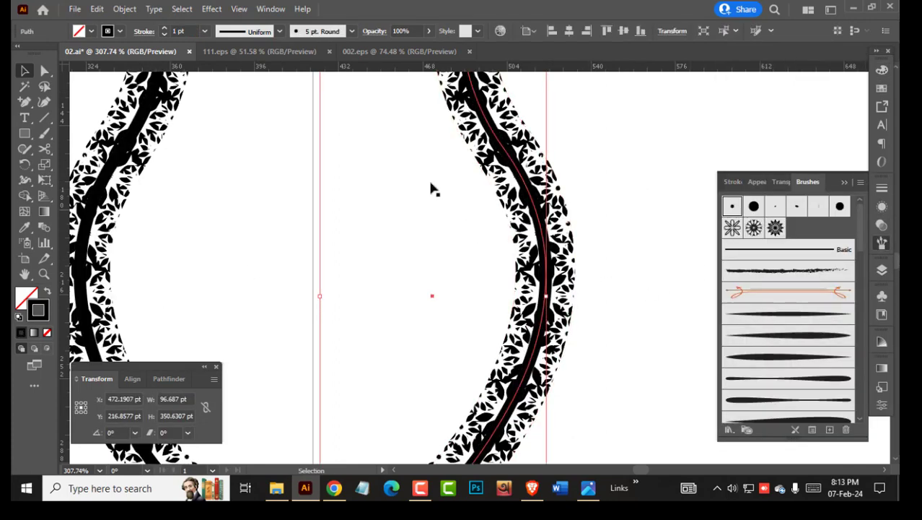
Step: Set the black centre path's stroke weight to 0.4 pt
click(164, 36)
click(164, 35)
click(164, 35)
click(165, 36)
click(164, 36)
click(165, 35)
Step: Move the black centre path's lower end anchor to about X 418.92 pt, Y 393.82 pt near the mirror line
drag(432, 361, 292, 188)
drag(292, 188, 531, 417)
key(a)
click(531, 417)
drag(425, 404, 419, 405)
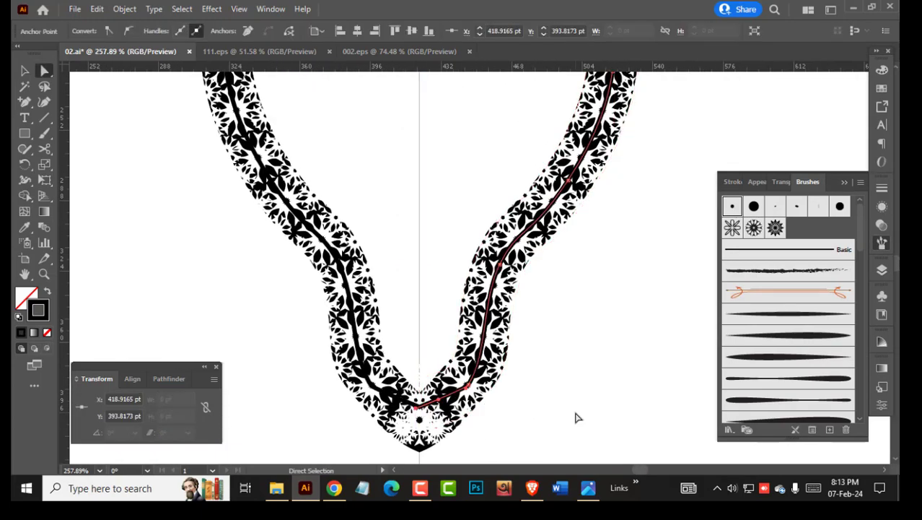
click(576, 415)
Step: Try to offset the thin black centre path to form border lines around the flower band
drag(577, 79, 503, 469)
key(v)
click(497, 325)
click(124, 9)
mouse_move(172, 315)
click(393, 373)
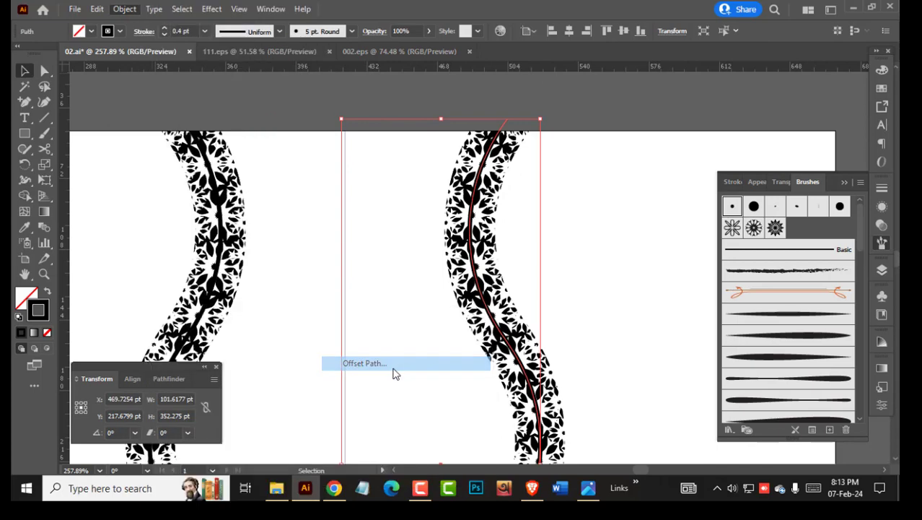
click(750, 207)
click(536, 132)
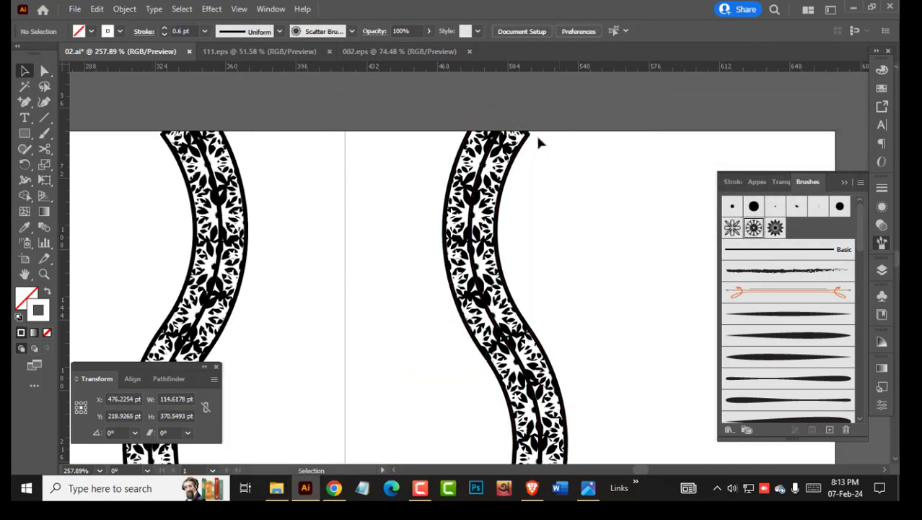
Step: Adjust the flower outline's upper corner anchor, and undo that change together with the border offset
key(a)
drag(528, 134, 541, 120)
click(598, 193)
drag(561, 283, 417, 132)
key(ctrl+z)
key(ctrl+z)
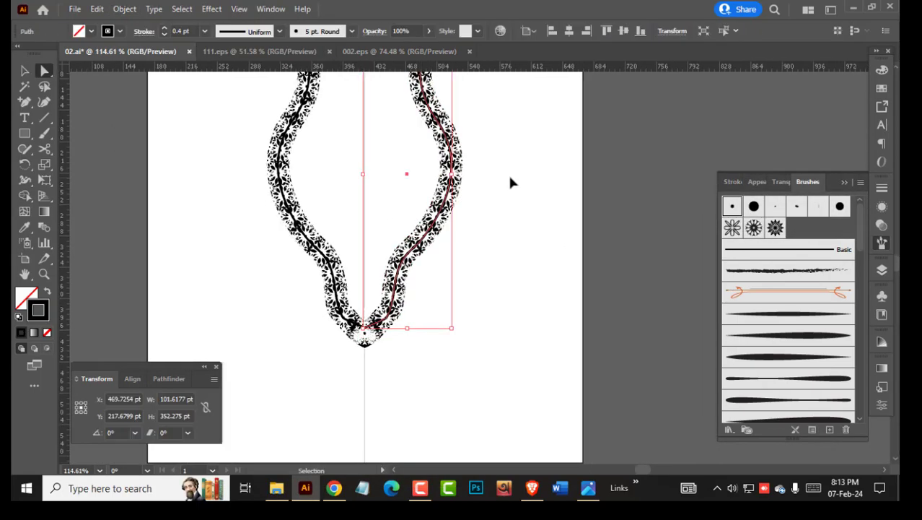
Step: Extend the black centre path's lower end past the mirror line to about X 398.64 pt, Y 405.48 pt, and its upper end above the artboard
click(508, 174)
drag(340, 322, 350, 347)
click(384, 327)
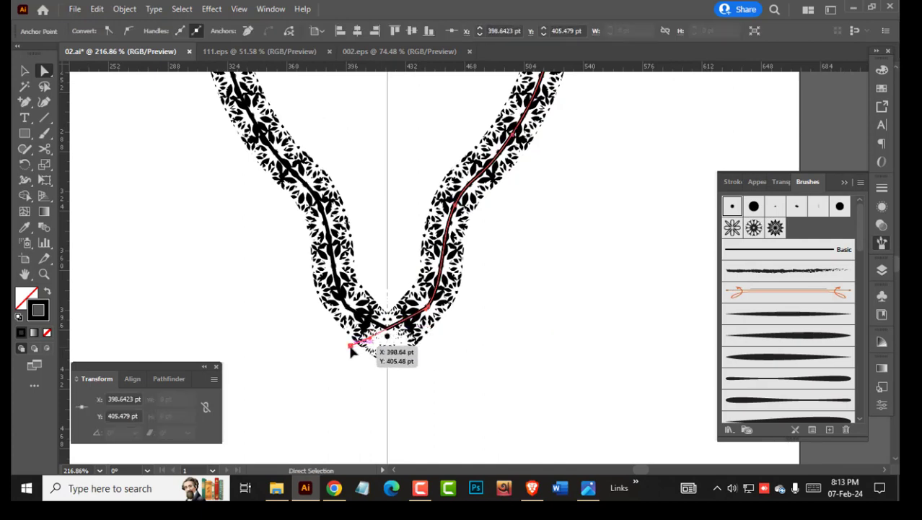
drag(572, 87, 531, 319)
drag(481, 81, 526, 251)
drag(567, 305, 510, 101)
Step: Offset the extended black centre path by 16 pt with mitered joins and deselect it
key(v)
click(449, 266)
click(124, 9)
mouse_move(200, 313)
click(373, 361)
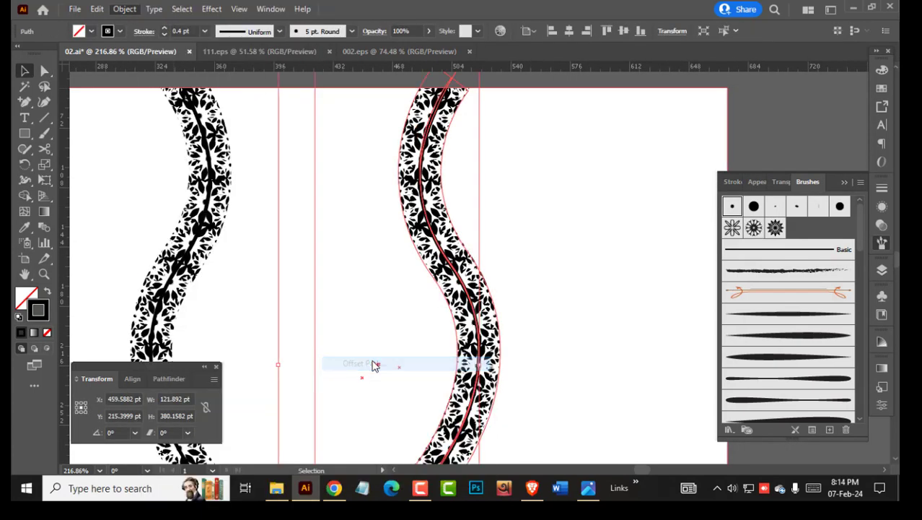
key(Up)
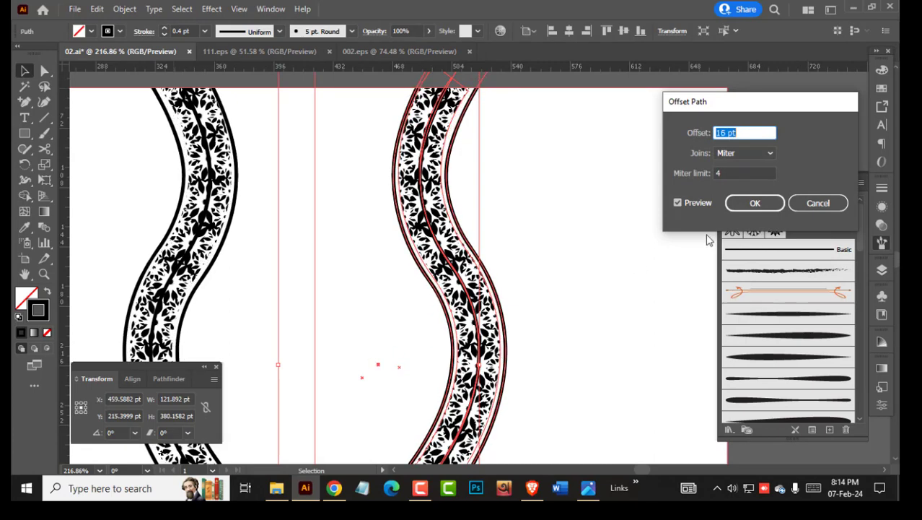
key(Return)
click(615, 229)
Step: Apply the first tapered art brush to the new border outline and make it a dashed line with 6 pt dashes and 4 pt gaps
click(503, 322)
click(505, 308)
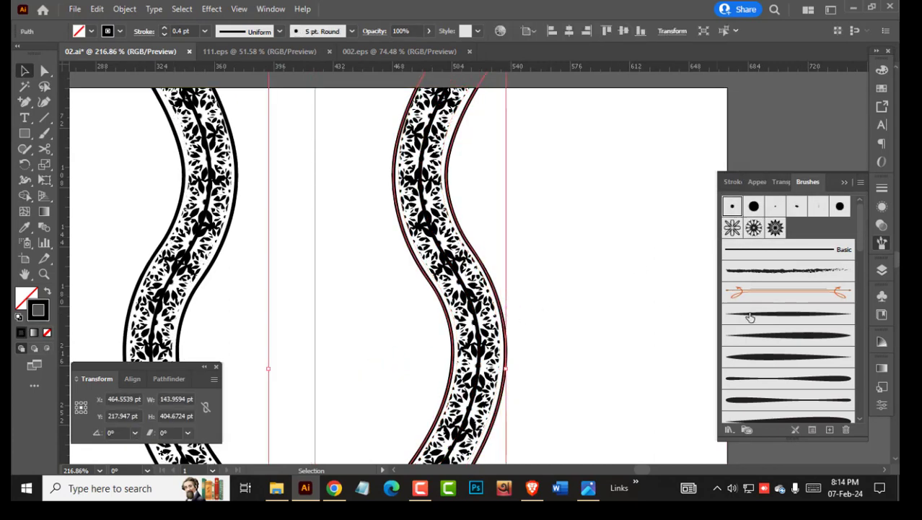
click(751, 315)
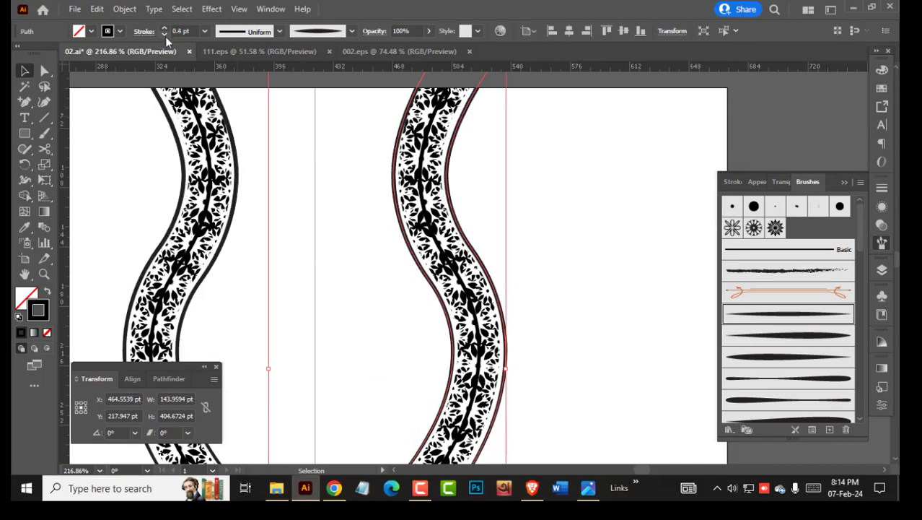
click(881, 189)
click(730, 275)
click(635, 269)
drag(404, 433, 464, 224)
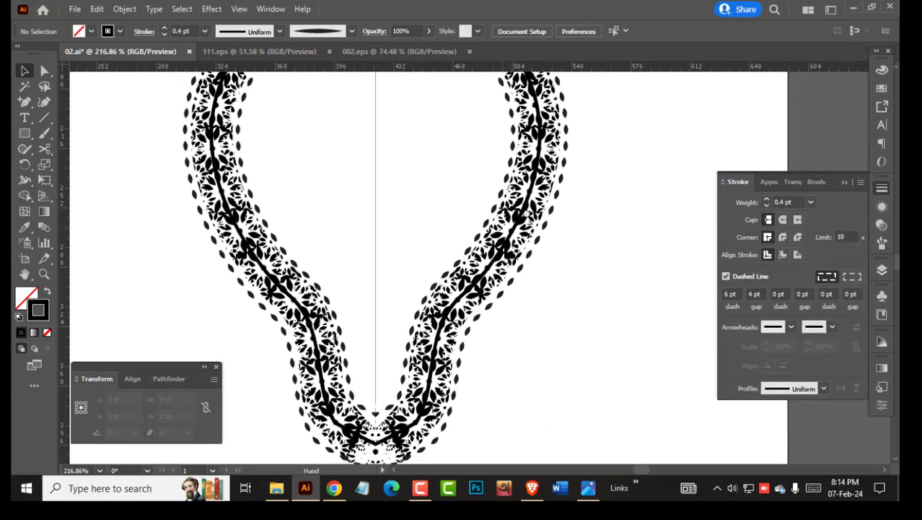
mouse_move(384, 375)
mouse_down()
mouse_move(461, 243)
mouse_move(505, 243)
mouse_up()
click(602, 243)
click(881, 72)
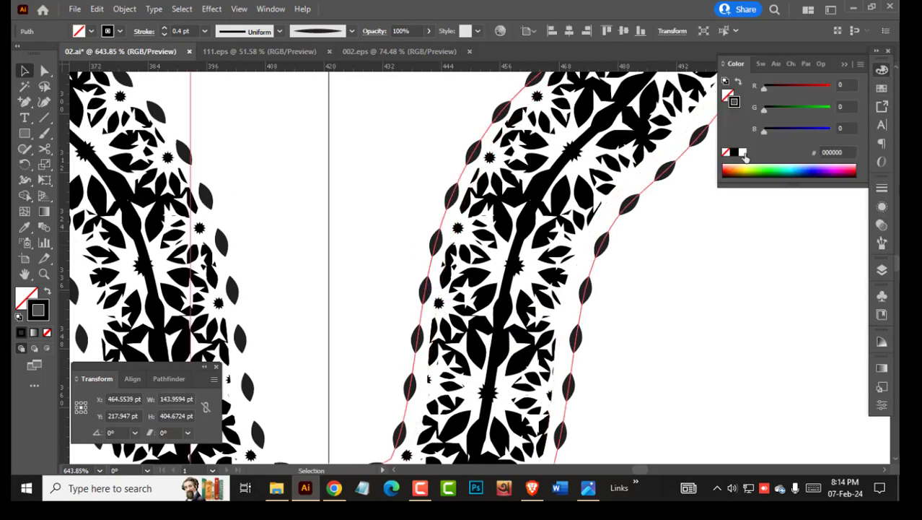
click(686, 288)
Step: Delete the thin black centre path running through the flower band
drag(621, 293, 478, 358)
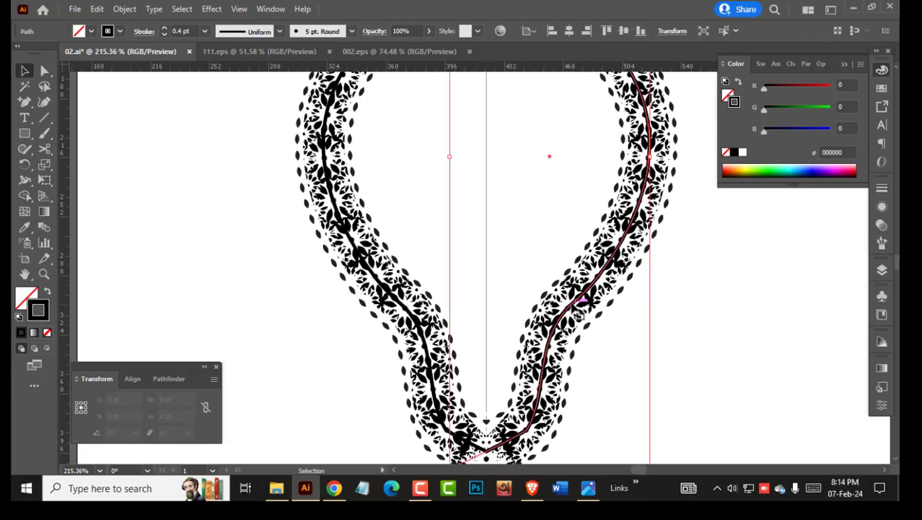
drag(563, 225, 550, 316)
drag(544, 146, 528, 79)
key(ctrl+z)
key(ctrl+shift+a)
drag(451, 313, 500, 313)
click(500, 313)
drag(536, 283, 606, 285)
click(539, 314)
drag(505, 389, 523, 217)
Step: Try to reshape the white flower outline at the tip by moving its two lower corner anchors past the mirror line
key(a)
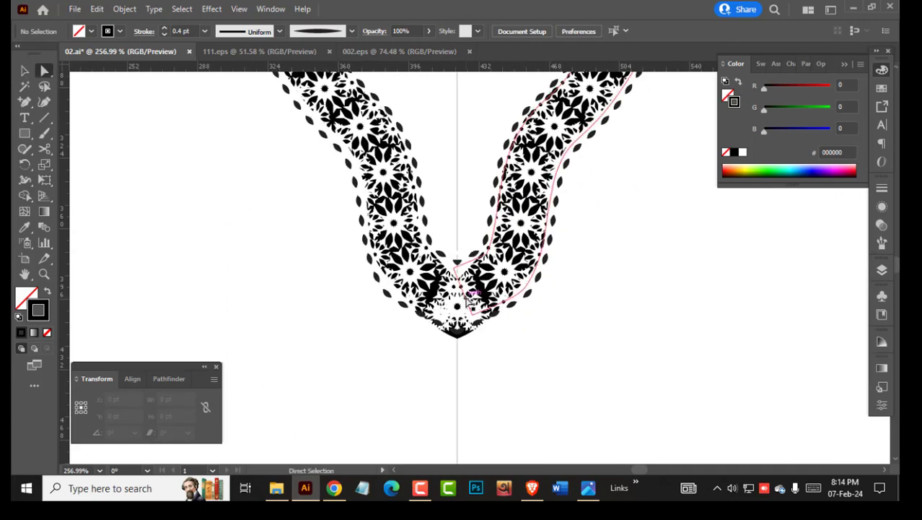
drag(472, 315, 455, 332)
drag(454, 267, 427, 299)
click(572, 310)
key(ctrl+z)
Step: Delete the short closing segment of the white flower outline at the neckline's pointed tip
click(466, 297)
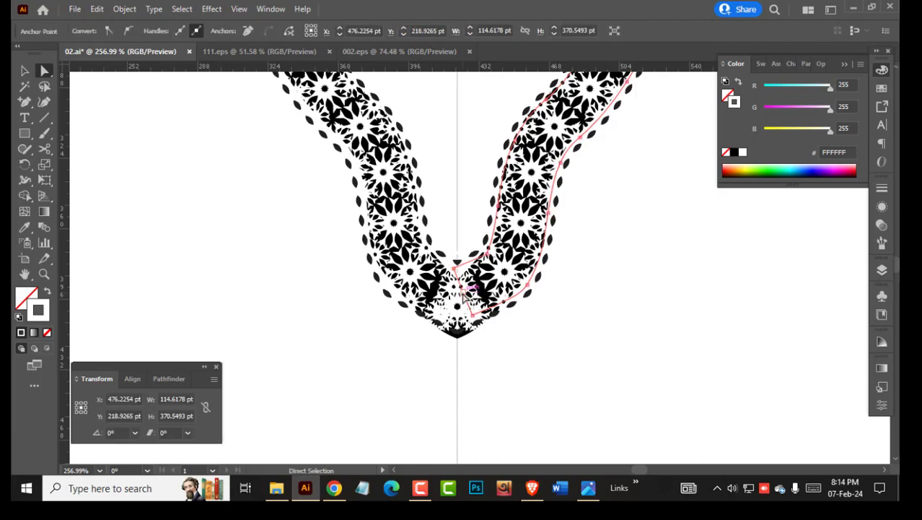
click(604, 313)
drag(605, 313, 517, 314)
drag(586, 158, 504, 368)
drag(504, 369, 639, 314)
drag(593, 282, 538, 288)
Step: Offset the dashed leaf border by about 4 pt with mitered joins to add a second row, and deselect it
key(v)
click(594, 320)
drag(580, 364, 481, 243)
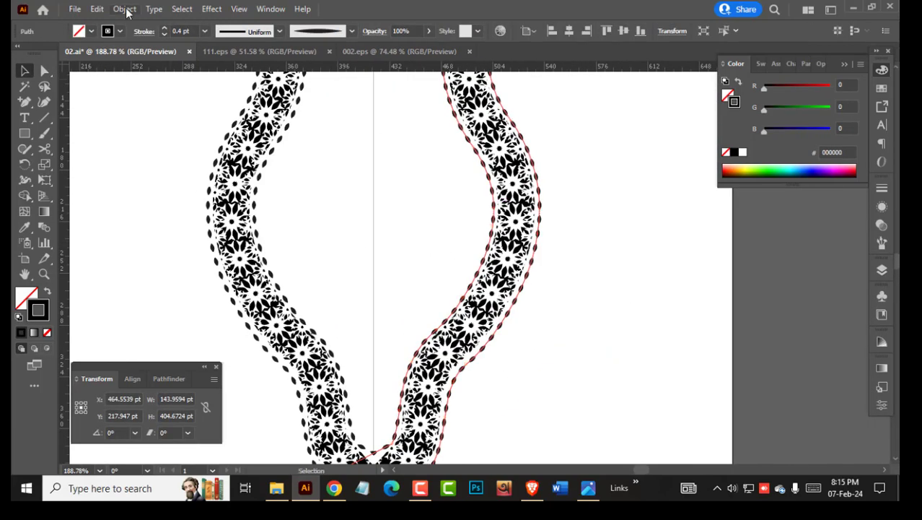
click(126, 8)
click(385, 349)
key(Down)
key(Down)
key(Down)
key(Down)
key(Down)
key(Down)
key(Down)
key(Down)
key(Down)
key(Down)
key(Down)
key(Down)
key(Down)
key(Down)
key(Down)
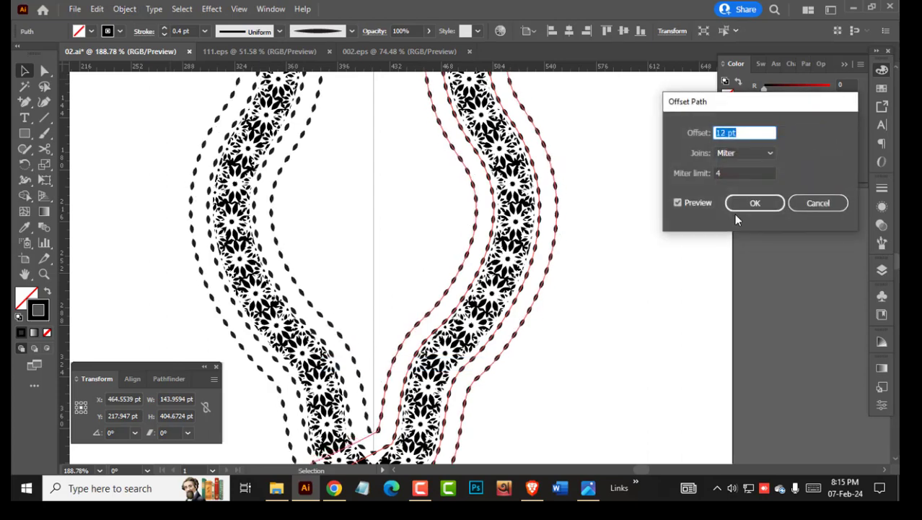
key(Up)
key(Up)
key(Up)
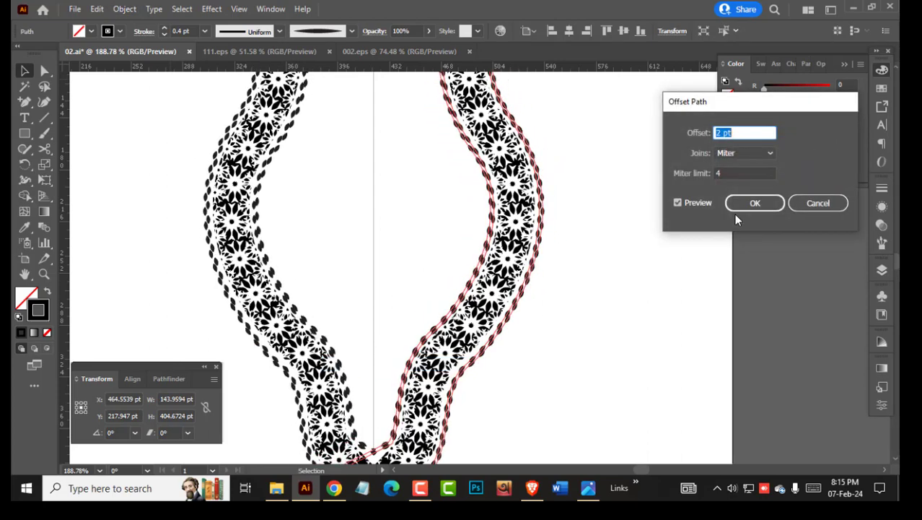
click(749, 204)
click(548, 233)
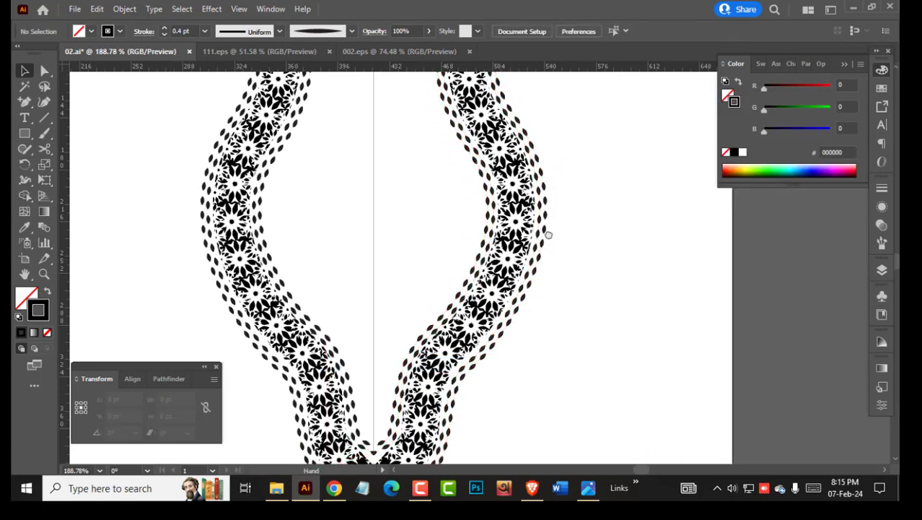
Step: Delete the 1.7 pt path with the 15 pt. Round brush that runs beneath the flowers at the tip
drag(548, 233, 552, 368)
drag(477, 280, 539, 280)
drag(538, 323, 457, 318)
drag(457, 318, 457, 198)
drag(435, 376, 576, 427)
key(a)
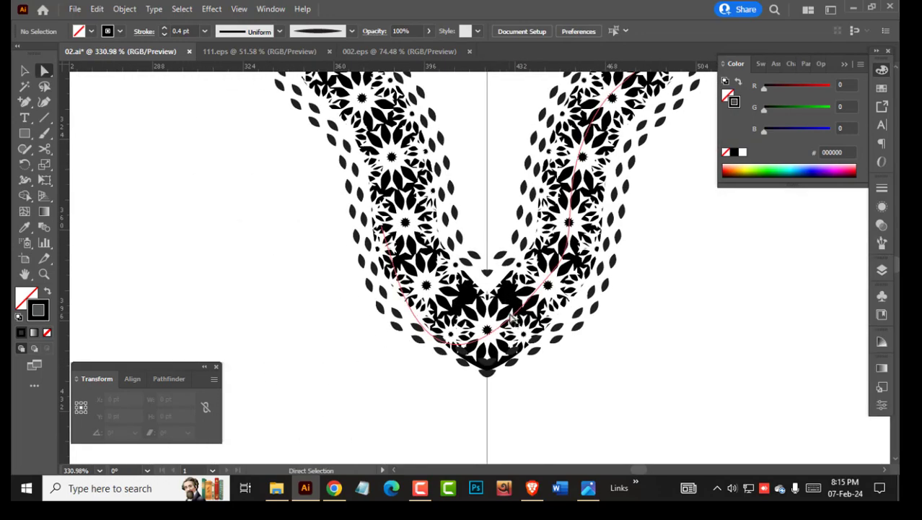
click(517, 312)
key(Delete)
key(Delete)
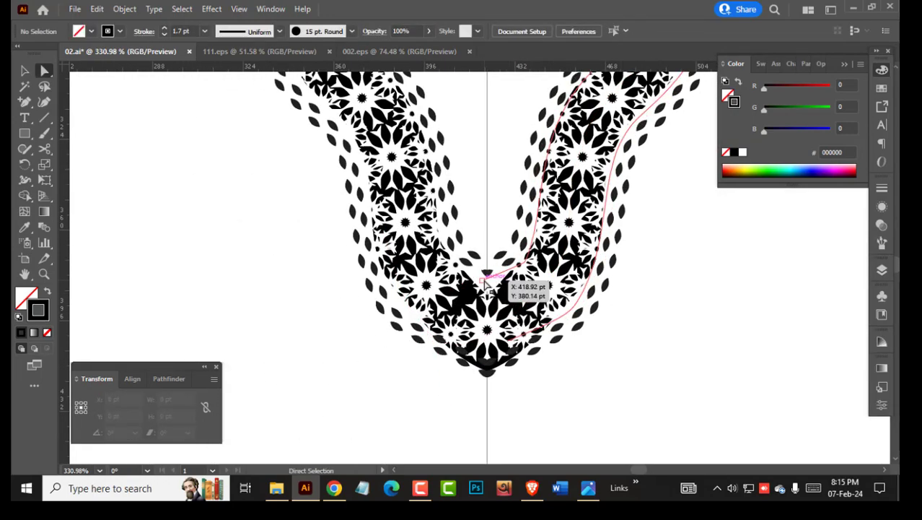
Step: Nudge the flower outline's end anchor at the inner point of the V slightly downward along the mirror line
drag(484, 281, 485, 290)
drag(606, 284, 502, 284)
drag(502, 284, 422, 368)
click(636, 323)
Step: Offset the outermost dashed leaf border once more by the same distance to add a third row
drag(547, 326, 625, 345)
key(v)
click(540, 252)
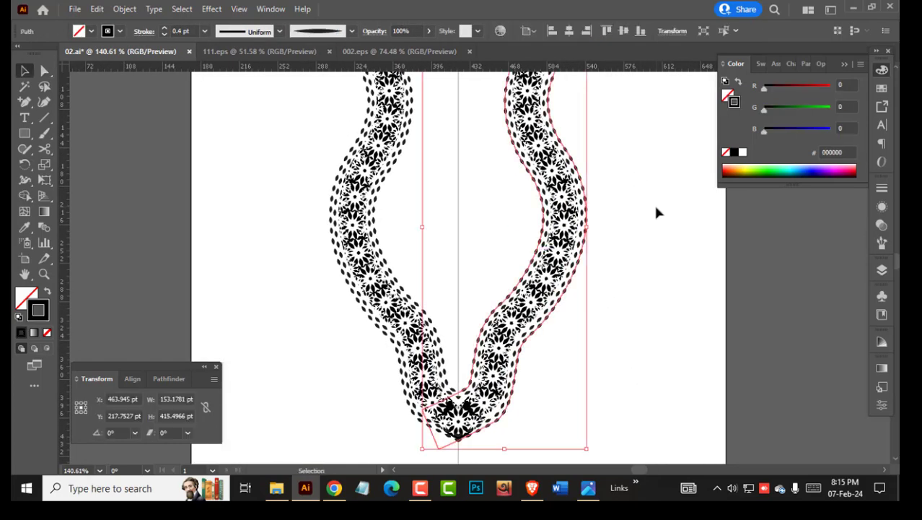
click(124, 9)
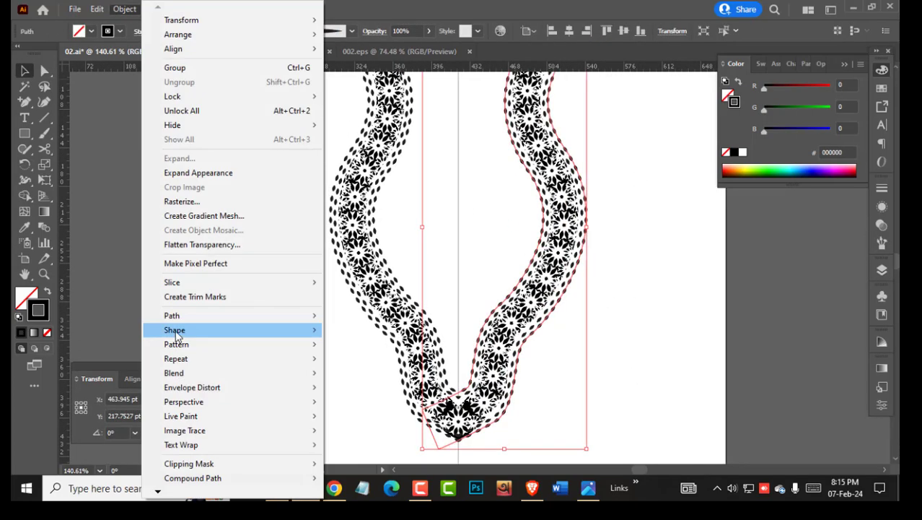
mouse_move(177, 315)
click(364, 363)
click(755, 205)
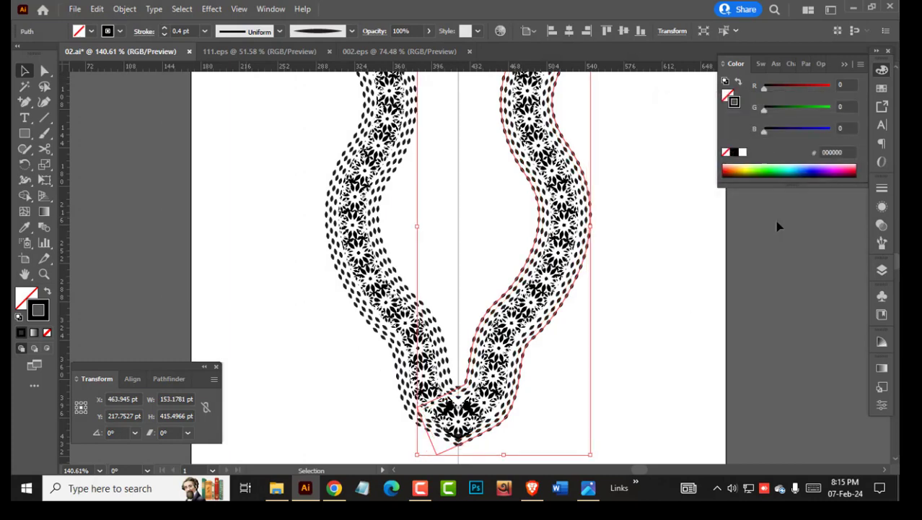
Step: Turn off the dashed line on the outermost offset border and apply the 5 pt. Round brush to it
key(ctrl+F10)
click(726, 276)
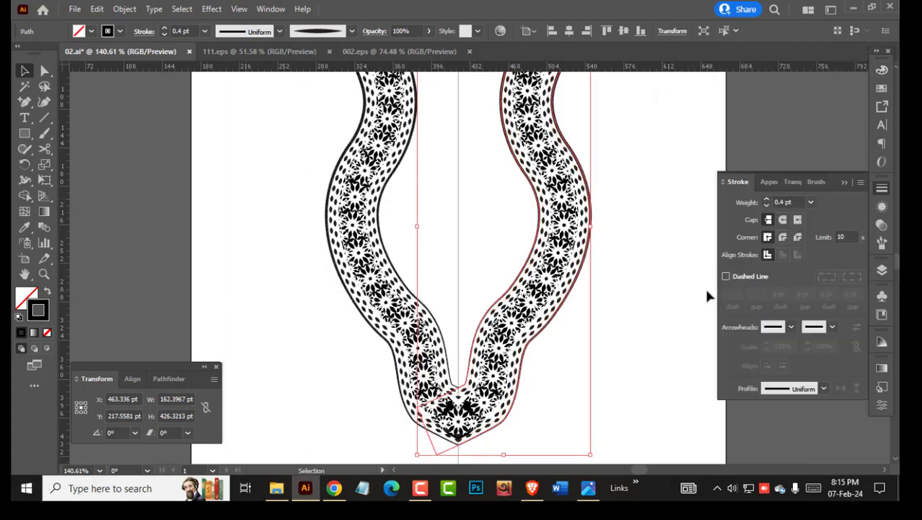
click(883, 244)
click(732, 208)
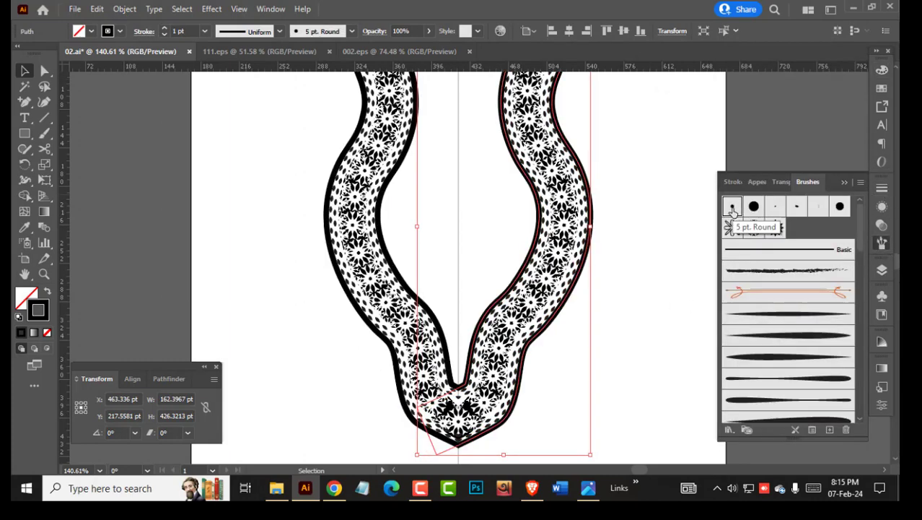
Step: Set the solid outer border's stroke weight to 0.9 pt and deselect it
click(165, 35)
click(165, 35)
click(165, 34)
click(165, 34)
click(165, 35)
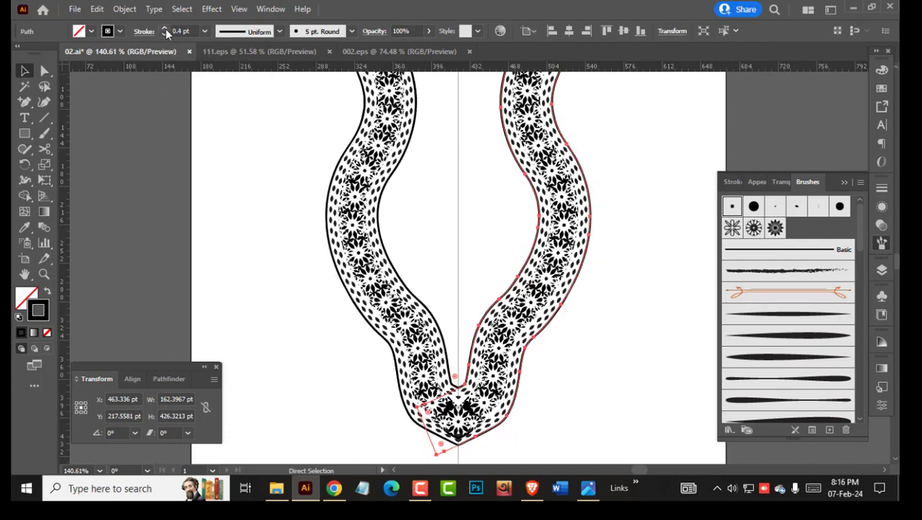
click(165, 28)
click(165, 28)
click(165, 29)
click(166, 29)
click(165, 28)
click(296, 238)
Step: Copy the solid black outer border and paste the copy directly in front of it
key(space)
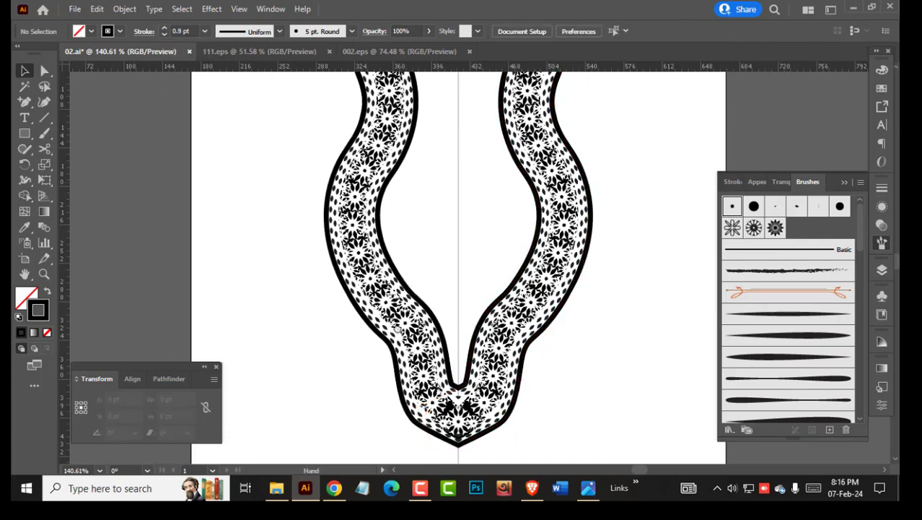
drag(396, 329, 333, 469)
scroll(421, 282, up, 3)
click(569, 328)
click(96, 9)
click(109, 83)
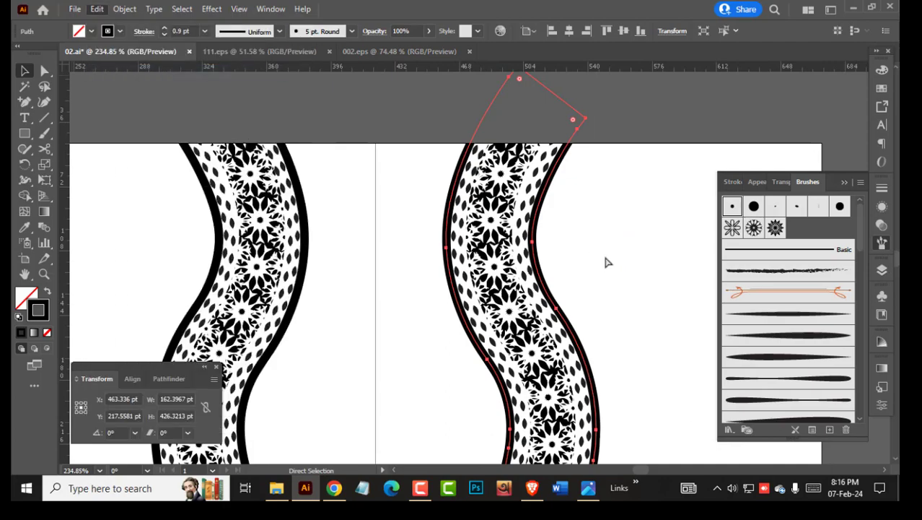
click(606, 257)
scroll(570, 265, down, 3)
drag(350, 152, 256, 18)
click(96, 9)
click(136, 100)
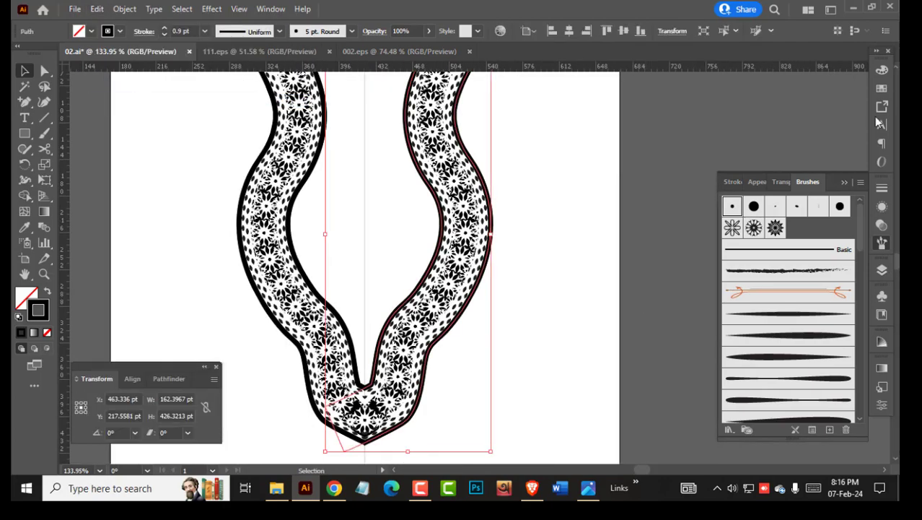
Step: Make the pasted border's stroke white with a 0.5 pt weight and deselect it
click(881, 70)
click(742, 153)
scroll(398, 303, up, 3)
click(164, 34)
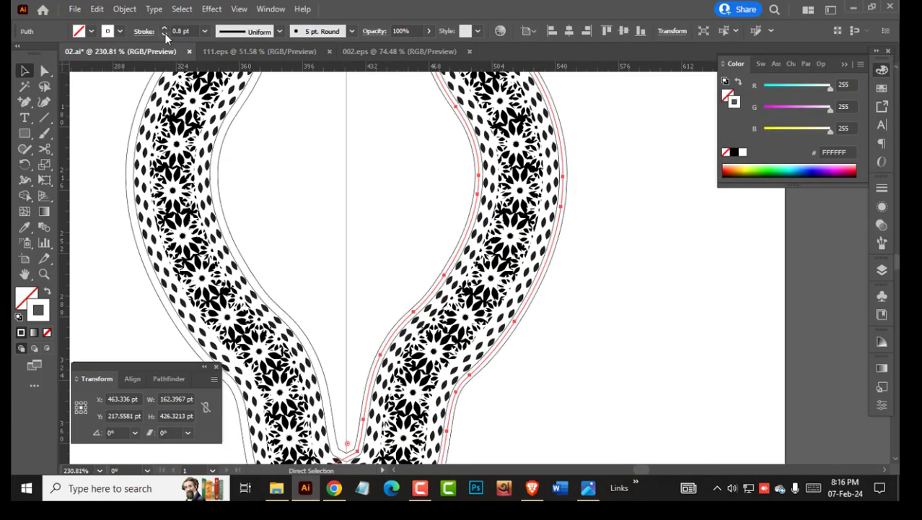
click(165, 34)
click(164, 34)
click(164, 34)
click(241, 125)
Step: Apply the tapered leaf-shaped art brush to the white border and turn on a dashed line with 6 pt dashes
drag(561, 306, 445, 351)
drag(462, 404, 574, 362)
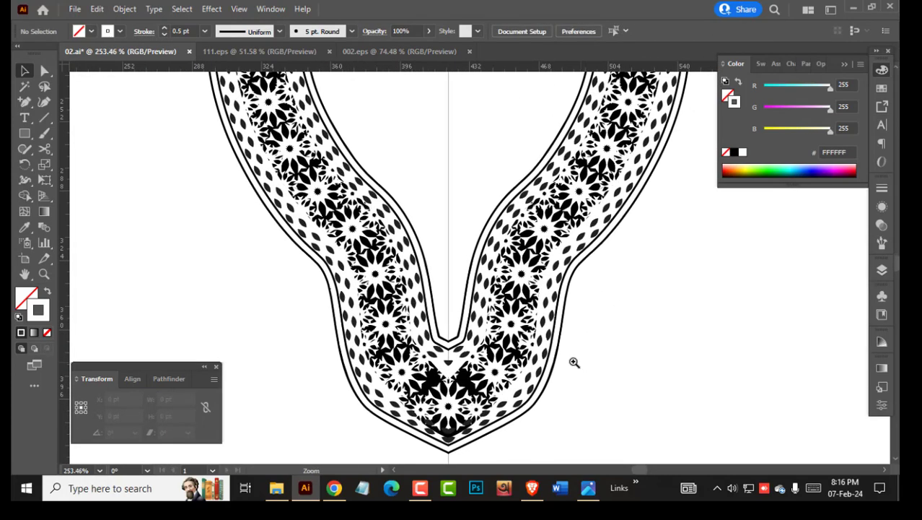
click(479, 297)
click(882, 243)
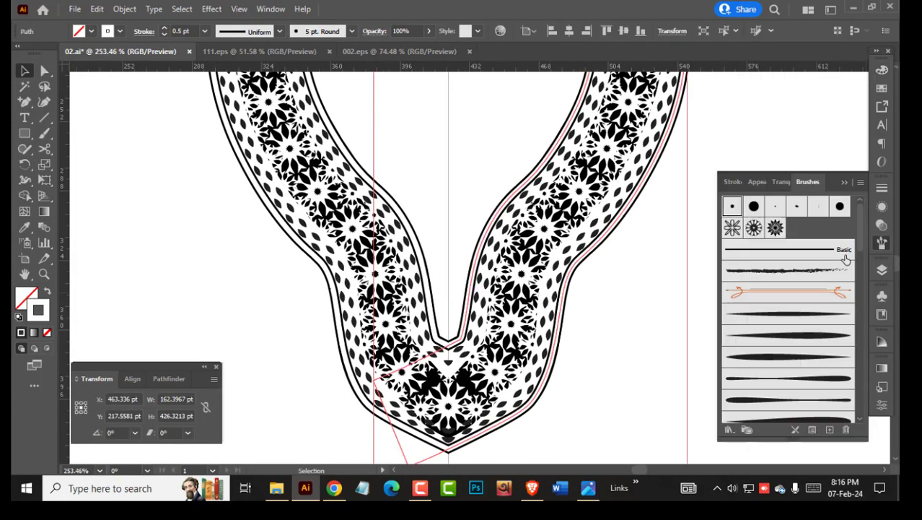
click(768, 314)
click(732, 181)
click(726, 276)
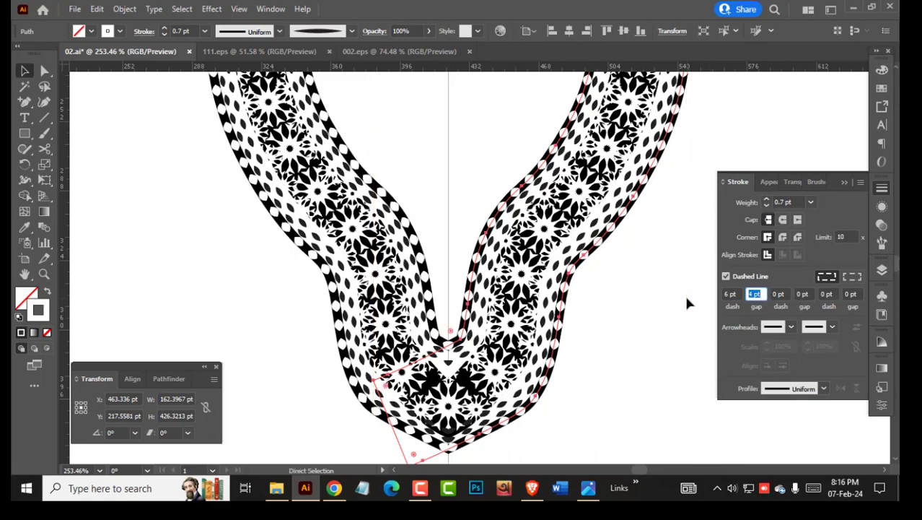
Step: Set the white border's dash gap to 3.6 pt and its stroke weight to 0.6 pt, and deselect it
key(ctrl+Down)
key(ctrl+Down)
key(ctrl+Down)
key(ctrl+Down)
click(748, 202)
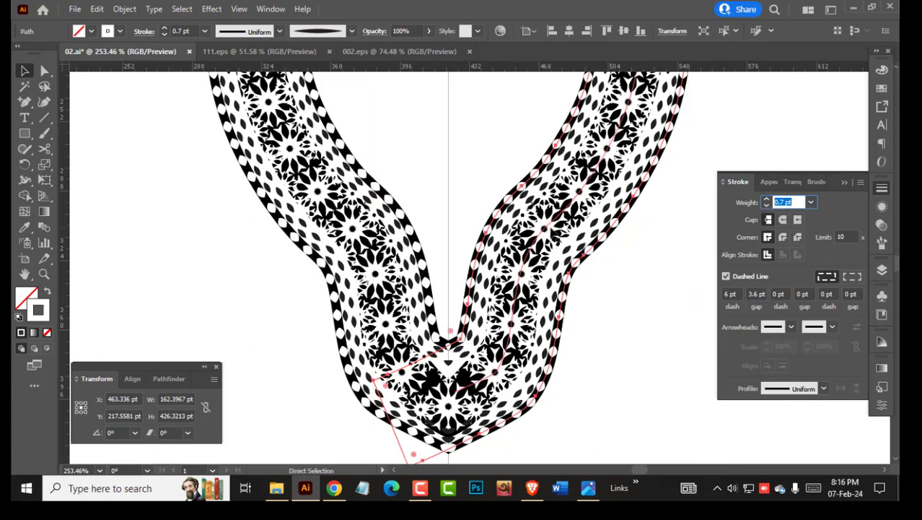
key(ctrl+Down)
key(ctrl+Down)
key(ctrl+Up)
click(604, 265)
mouse_move(605, 265)
mouse_down()
mouse_move(437, 292)
mouse_move(711, 361)
mouse_move(787, 361)
mouse_move(450, 267)
mouse_move(442, 295)
mouse_up()
key(Tab)
key(Tab)
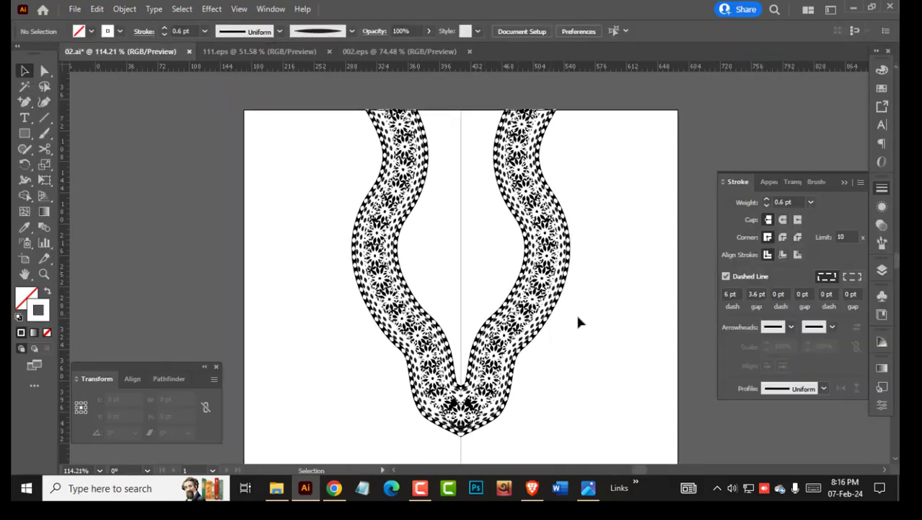
click(885, 205)
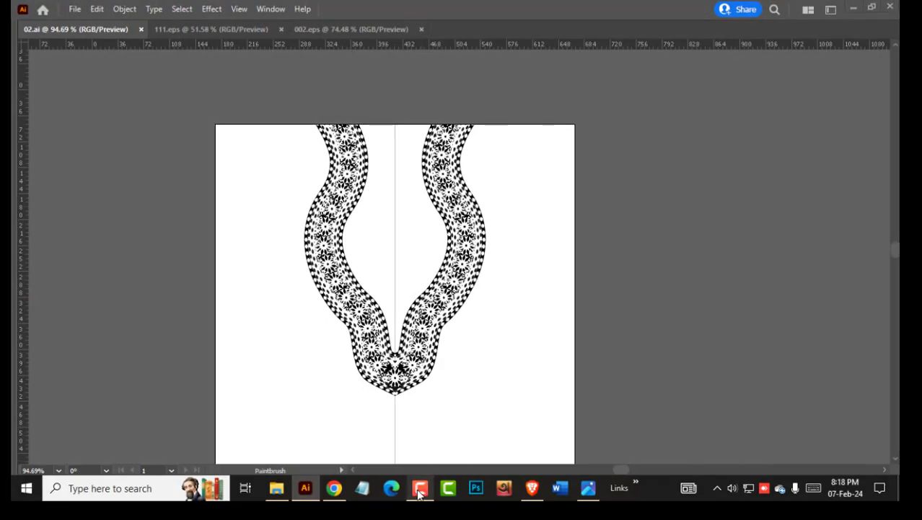
click(419, 493)
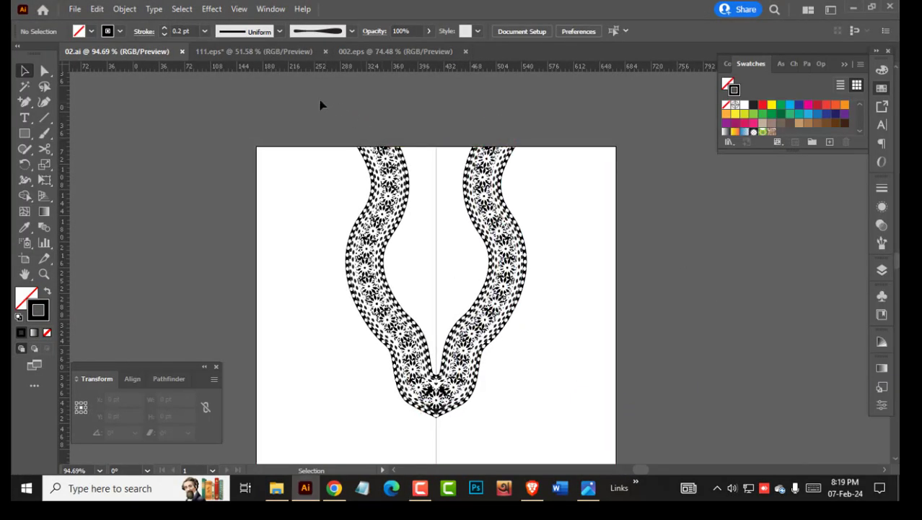
Step: Expand the appearance of all neckline paths and process them with Pathfinder into a single group
drag(565, 354, 596, 418)
click(126, 9)
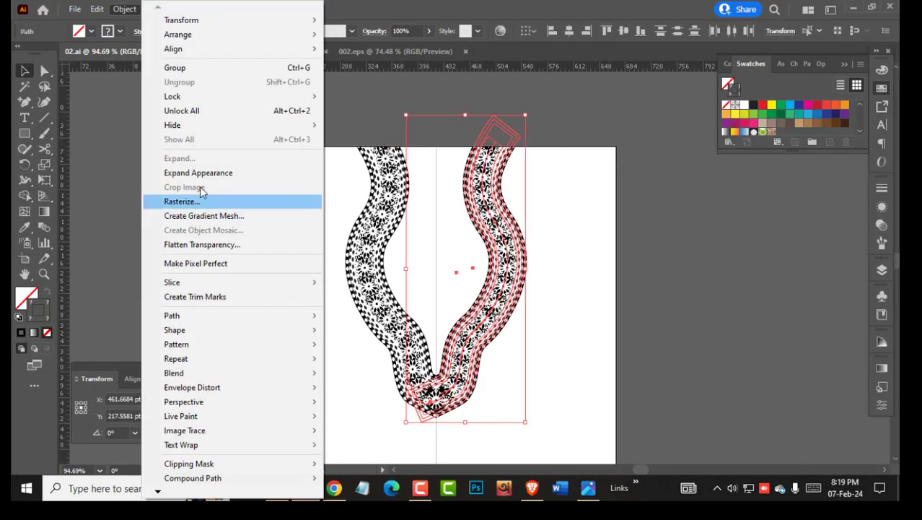
click(197, 173)
click(168, 378)
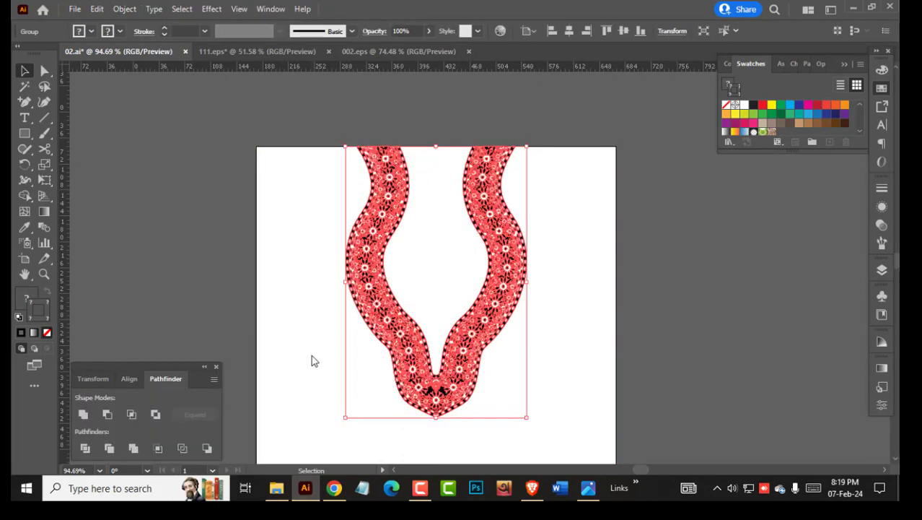
Step: Move the expanded neckline group into the 111.eps document, place it beside the purple artboard, and deselect it
drag(401, 163, 246, 233)
key(space)
drag(361, 260, 561, 274)
drag(444, 298, 437, 270)
click(389, 264)
click(383, 259)
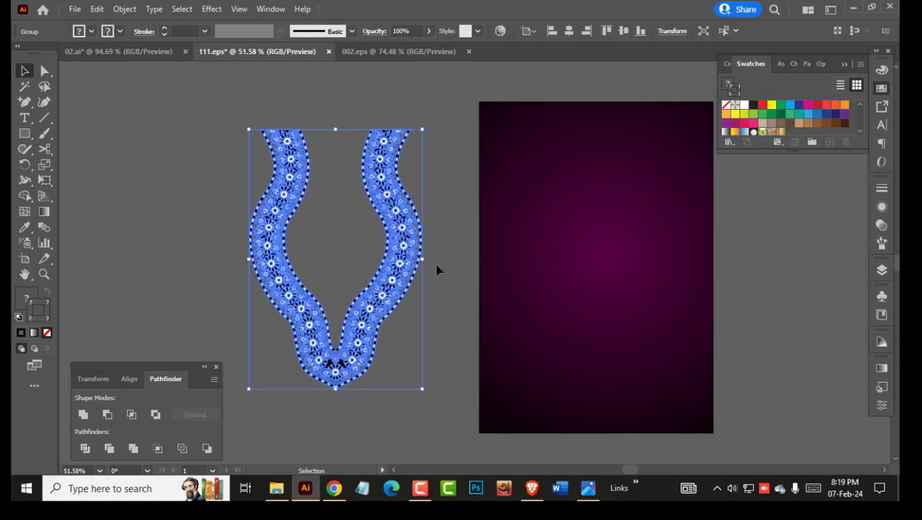
click(436, 269)
Step: Select every white-filled shape in the neckline by matching one white flower's fill, and delete them all
key(ctrl+space)
drag(384, 161, 479, 260)
key(a)
click(458, 316)
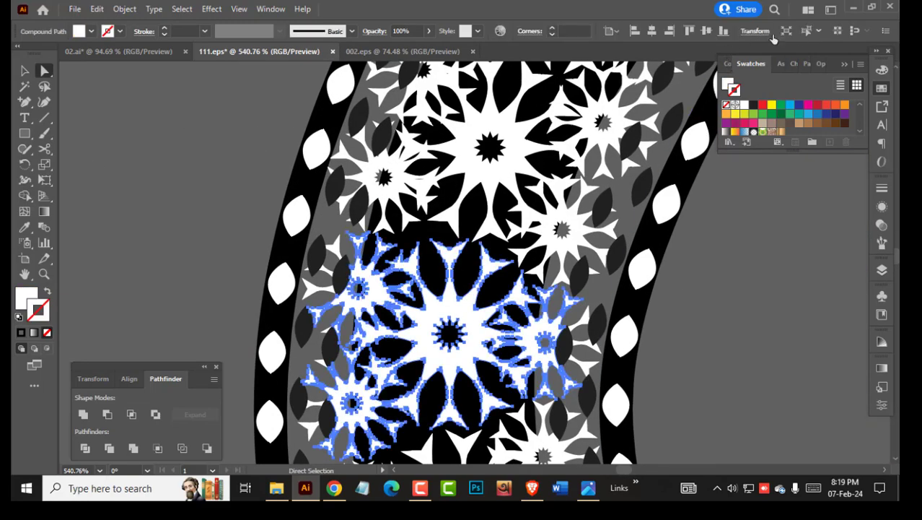
click(816, 31)
click(806, 32)
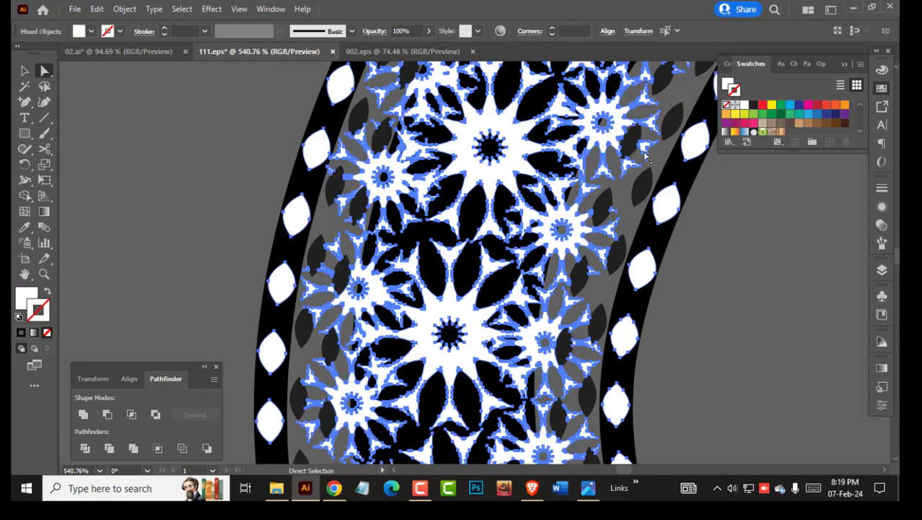
key(Delete)
key(Tab)
Step: Ungroup the remaining neckline artwork
key(ctrl+space)
drag(339, 294, 288, 284)
key(v)
click(312, 274)
key(Tab)
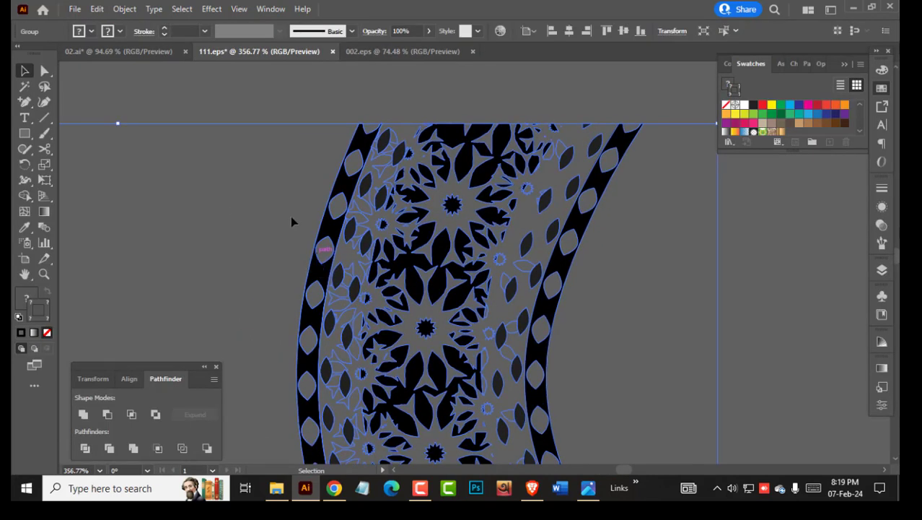
right_click(345, 208)
click(375, 317)
Step: Select all pure black shapes by matching fill and recolor them with the dark grey sampled from a border leaf
click(289, 271)
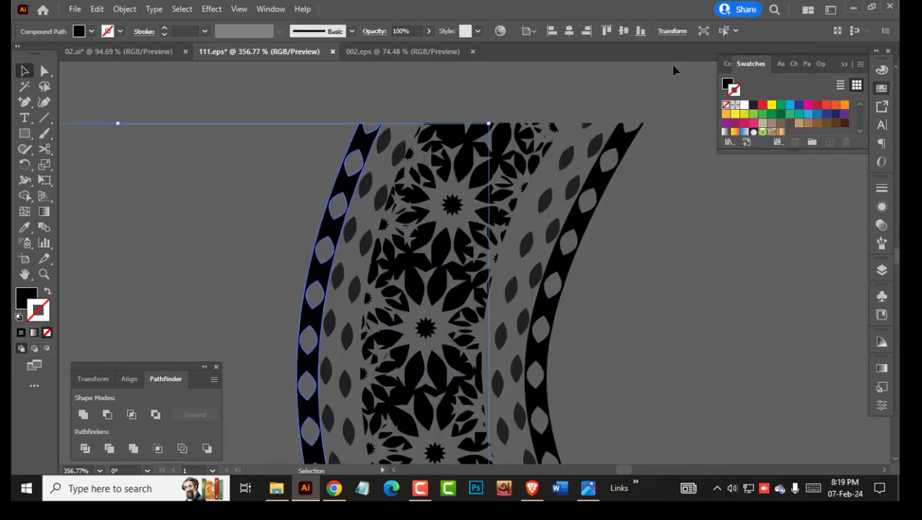
click(726, 30)
click(354, 288)
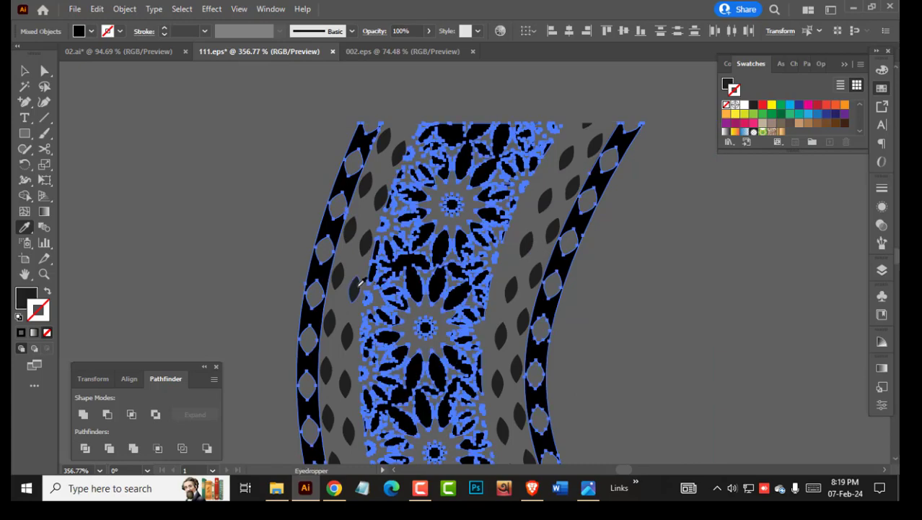
Step: Select all shapes with the same dark grey fill, group them, and make them one compound path
click(808, 31)
scroll(496, 325, down, 4)
scroll(529, 325, down, 3)
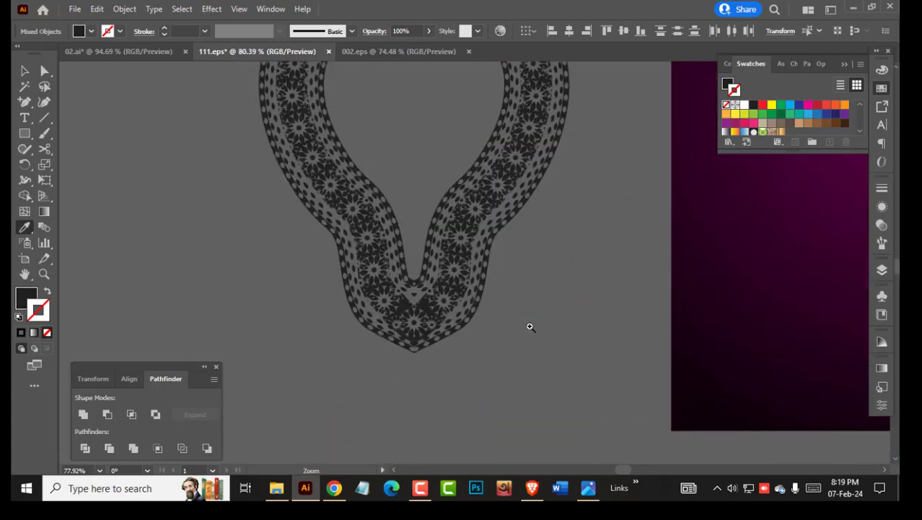
scroll(425, 310, up, 3)
key(ctrl+g)
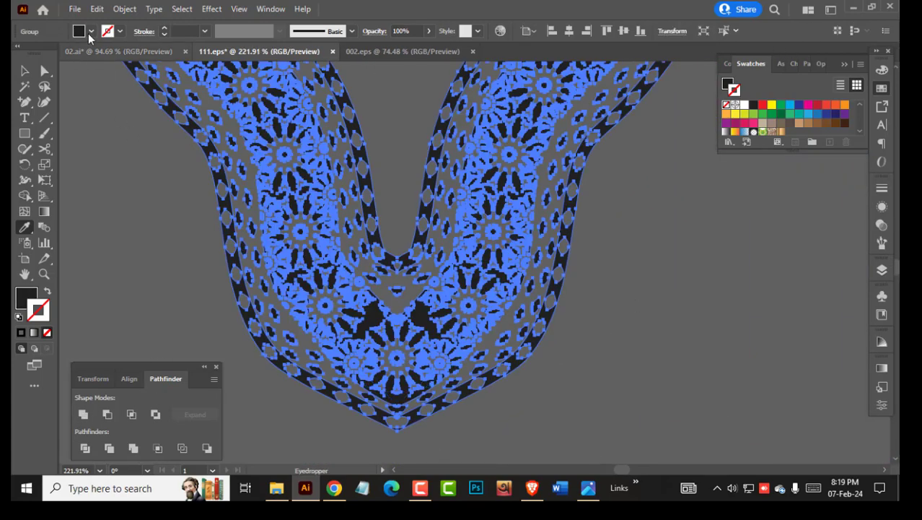
click(124, 9)
mouse_move(223, 477)
click(350, 463)
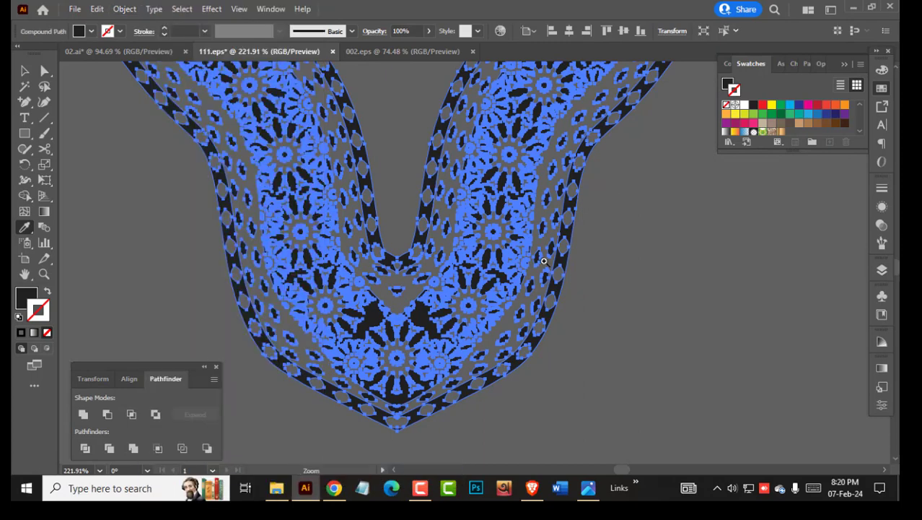
Step: Cut the neckline compound path and paste it in front at its original position
scroll(303, 266, down, 6)
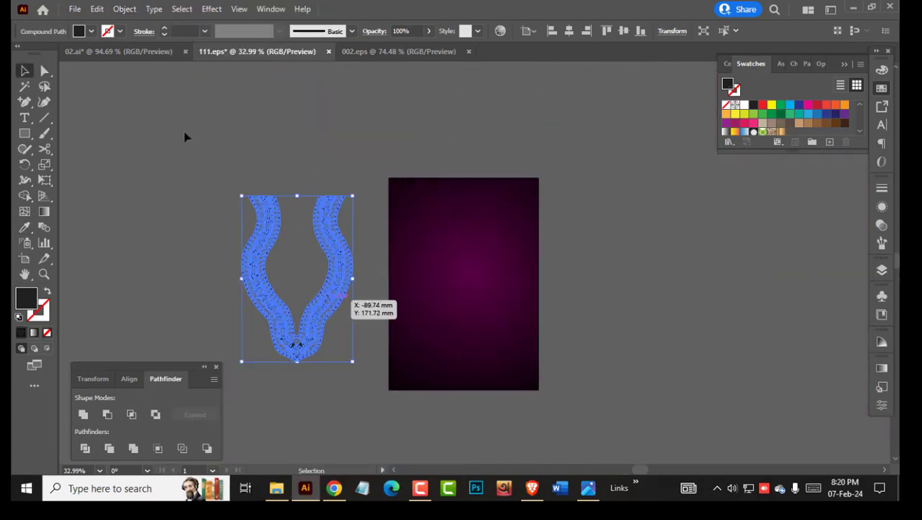
click(262, 137)
click(269, 204)
key(ctrl+x)
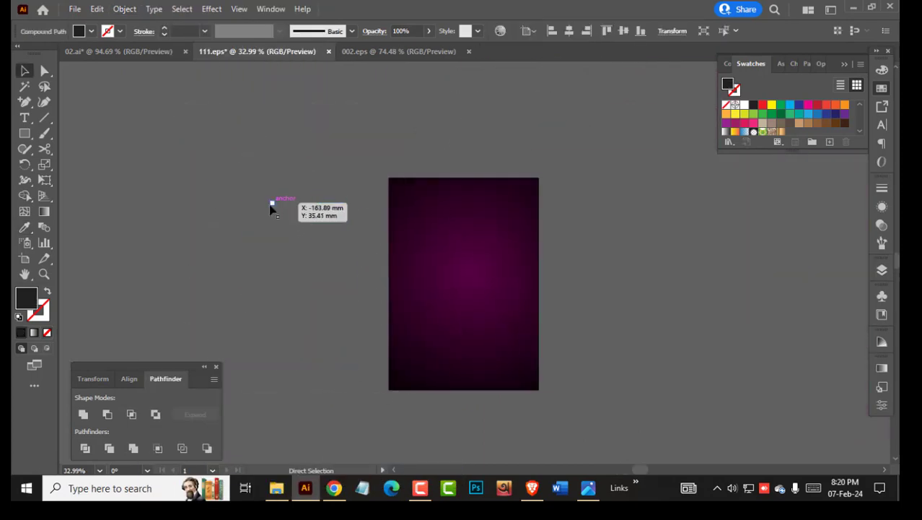
key(ctrl+f)
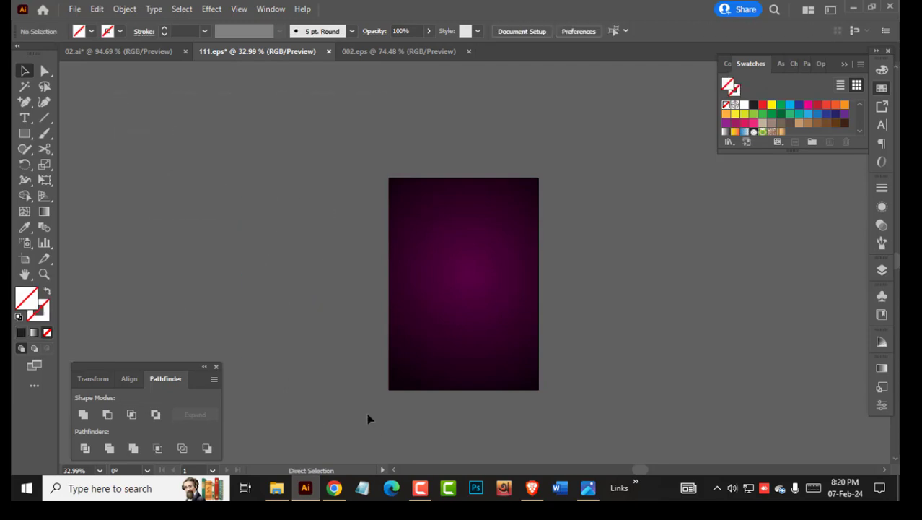
key(ctrl+f)
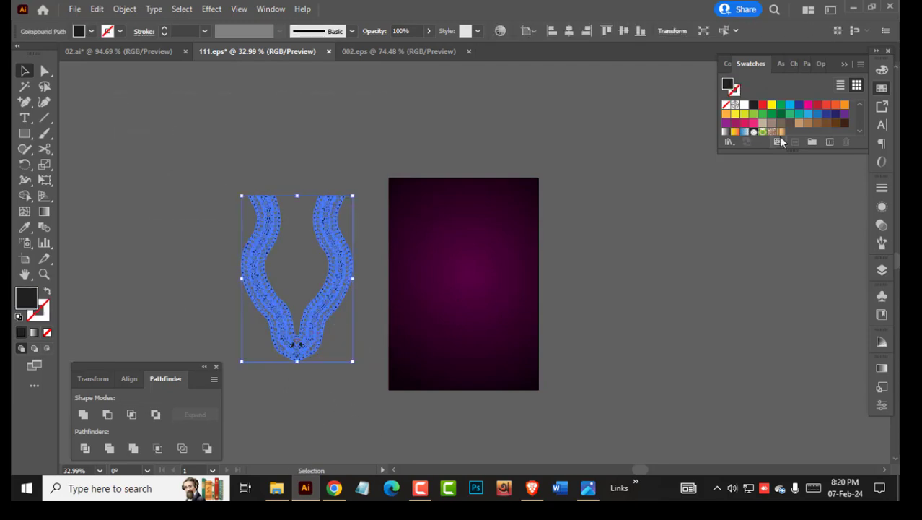
Step: Fill the neckline with the gold gradient swatch and center it horizontally and vertically on the purple artboard
click(782, 133)
click(128, 378)
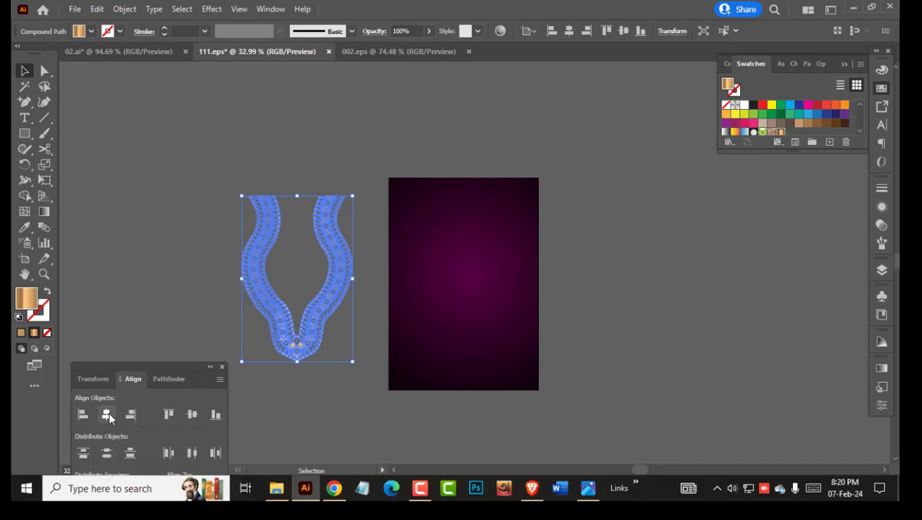
click(106, 414)
click(192, 413)
click(517, 241)
Step: Enlarge the gold neckline proportionally about its center until it nearly fills the artboard, and deselect it
key(ctrl+0)
click(498, 328)
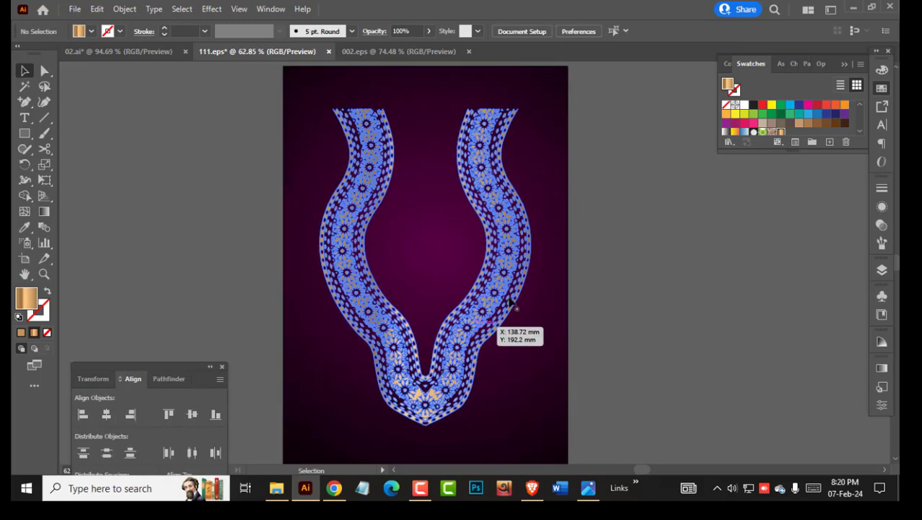
drag(531, 266, 554, 282)
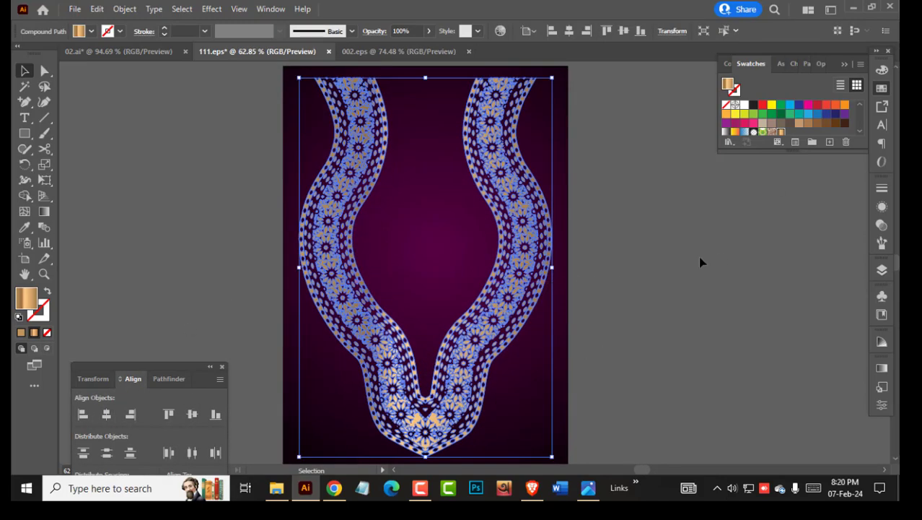
click(698, 257)
drag(452, 356, 554, 378)
drag(501, 178, 486, 394)
drag(491, 209, 549, 311)
drag(463, 306, 451, 204)
key(Tab)
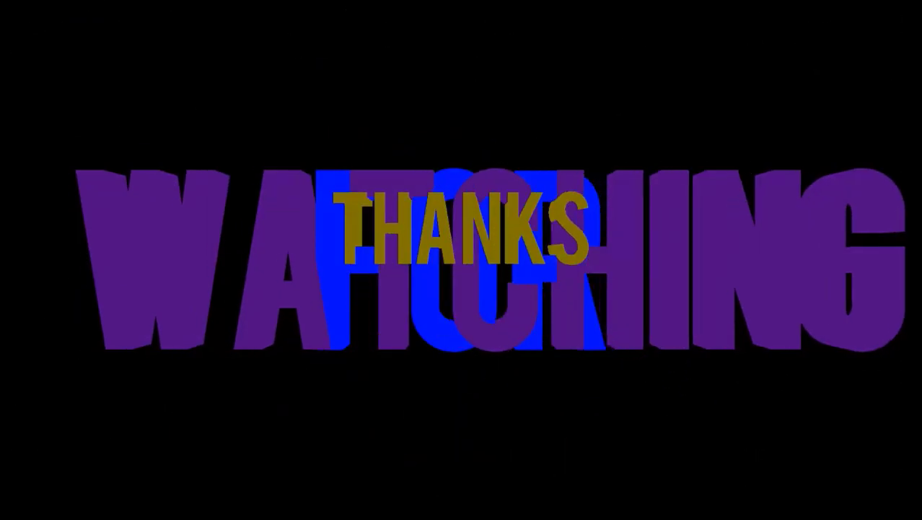